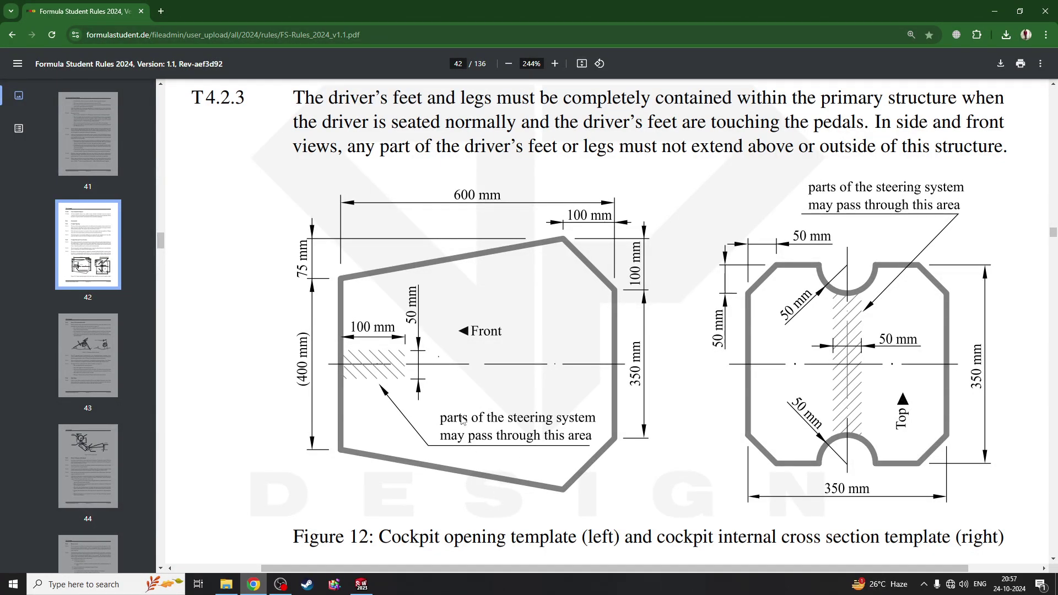
Examine the dimensions of the cockpit opening template in Figure 12 of the Formula Student rules PDF
scroll(462, 422, "up", 2, "ctrl")
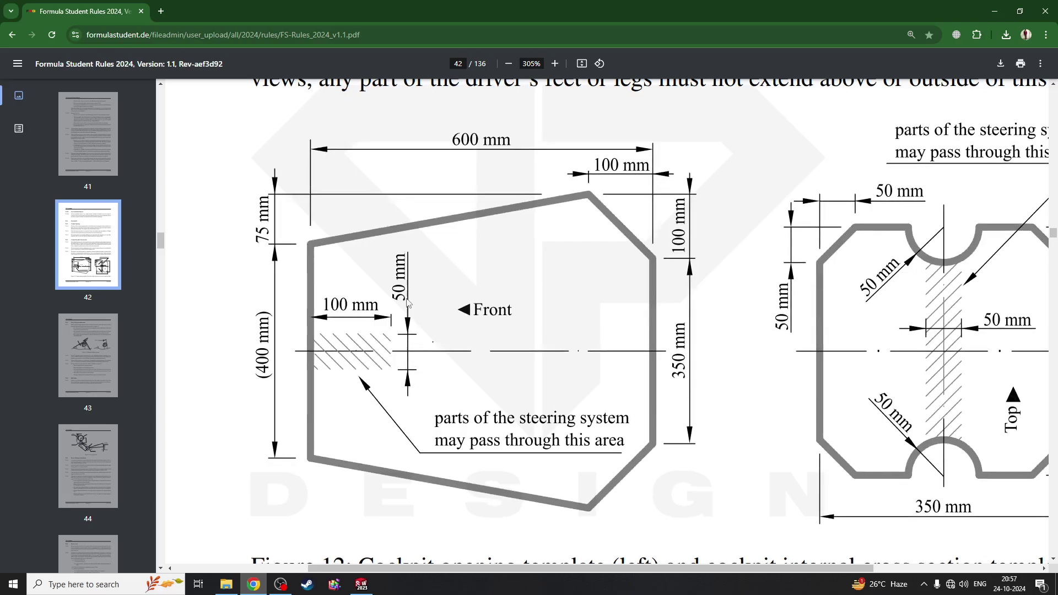
scroll(413, 258, "down", 2, "ctrl")
scroll(414, 258, "up", 2, "ctrl")
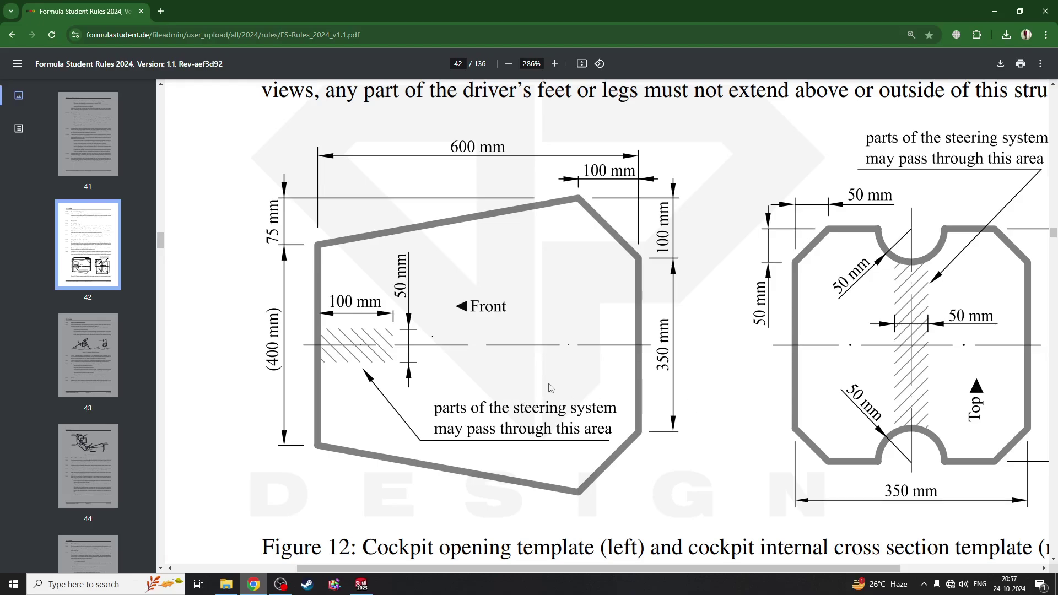
middle_click_drag(565, 382, 734, 358)
scroll(734, 358, "left", 6)
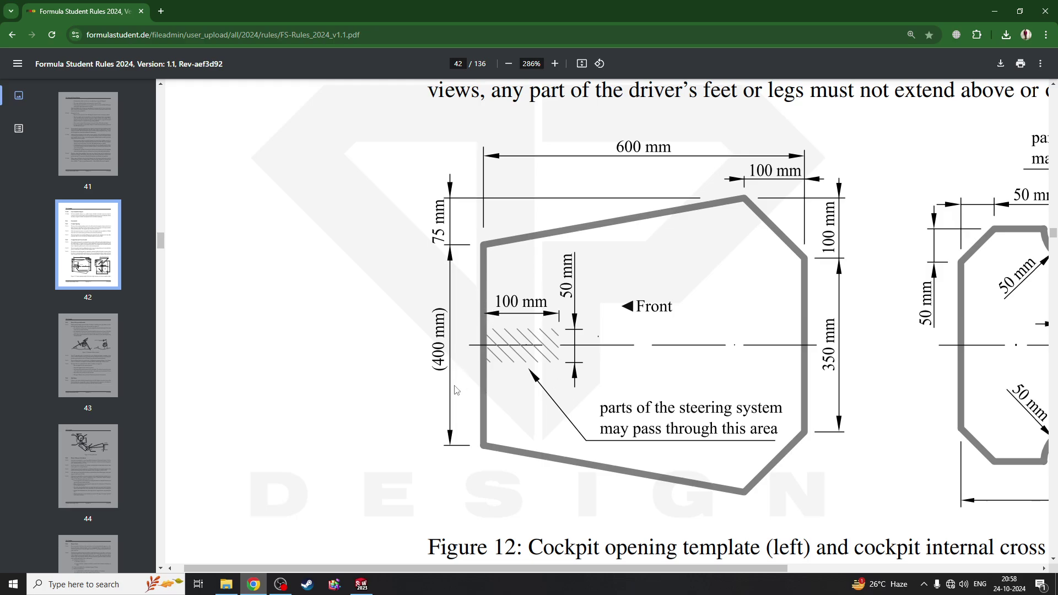
Switch to SOLIDWORKS, create a new part document and start a sketch on the Front Plane
left_click(362, 583)
left_click(114, 13)
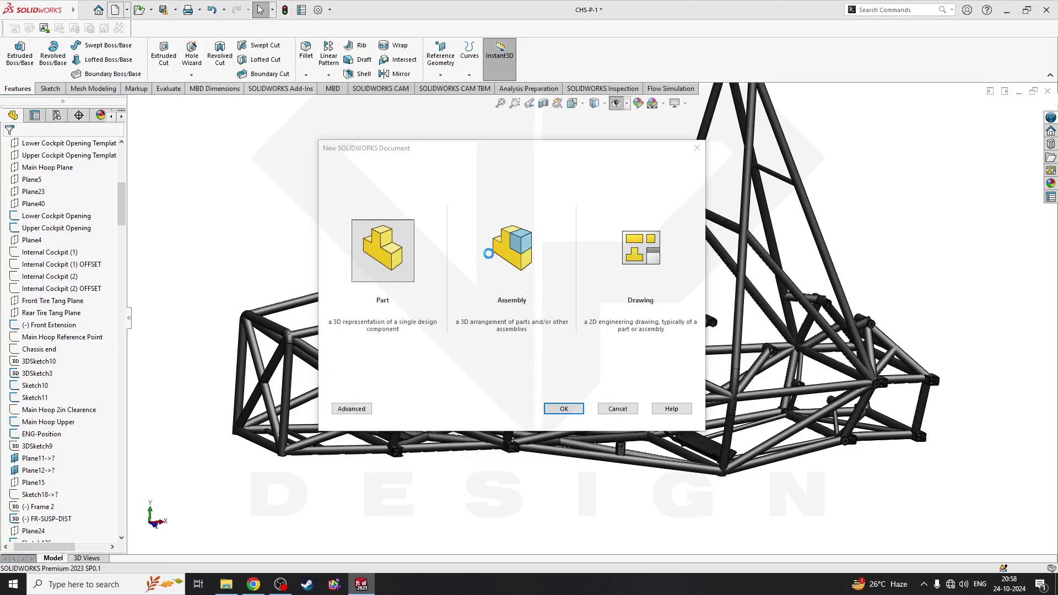
double_click(389, 259)
right_click(36, 204)
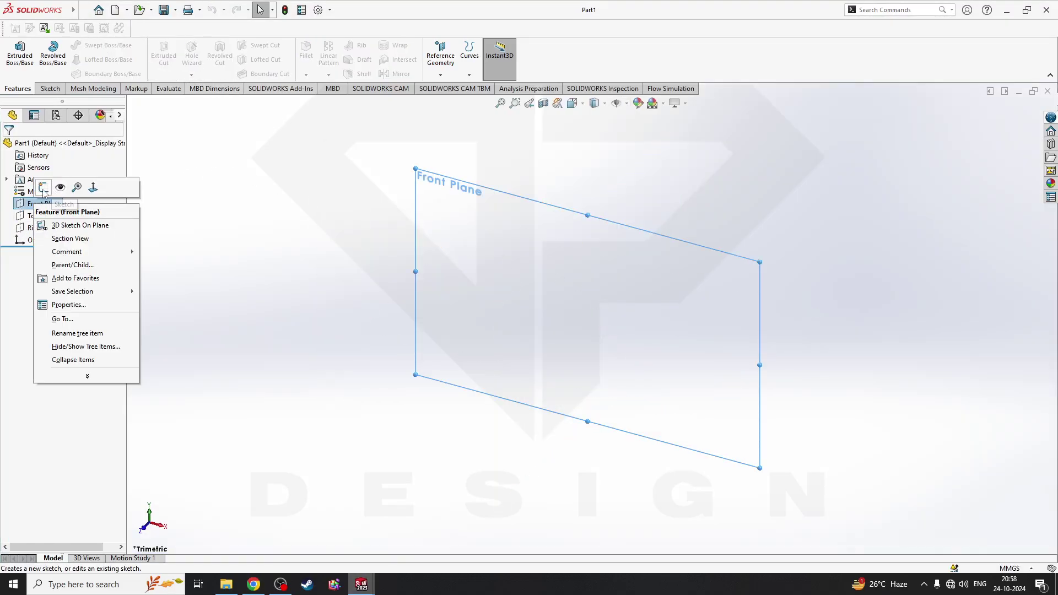
left_click(43, 187)
key("alt+Tab")
key("alt+Tab")
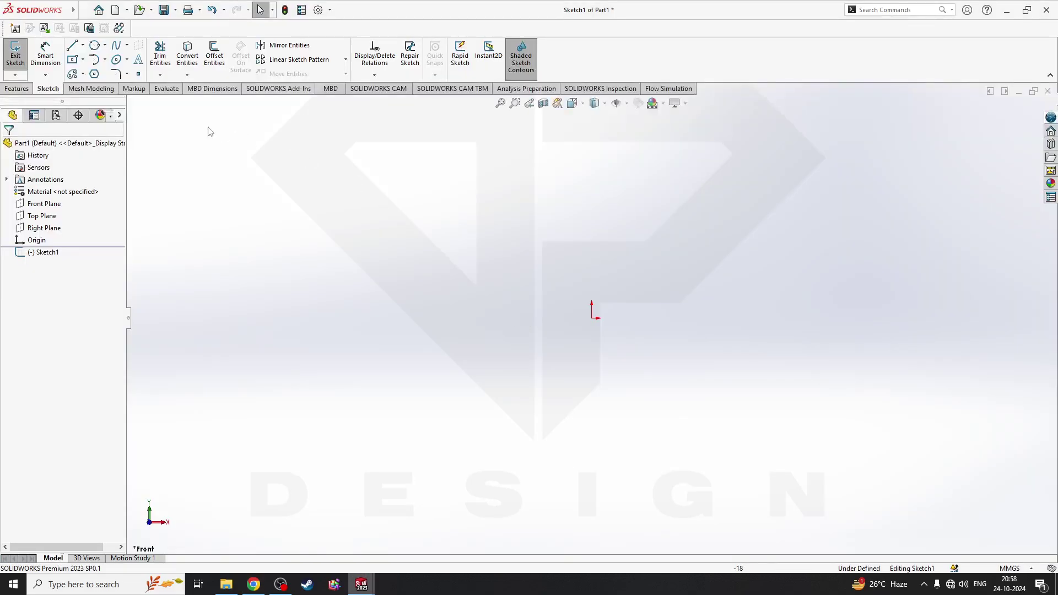
Draw a vertical centerline passing through the sketch origin, extending above and below it
left_click(83, 45)
left_click(96, 71)
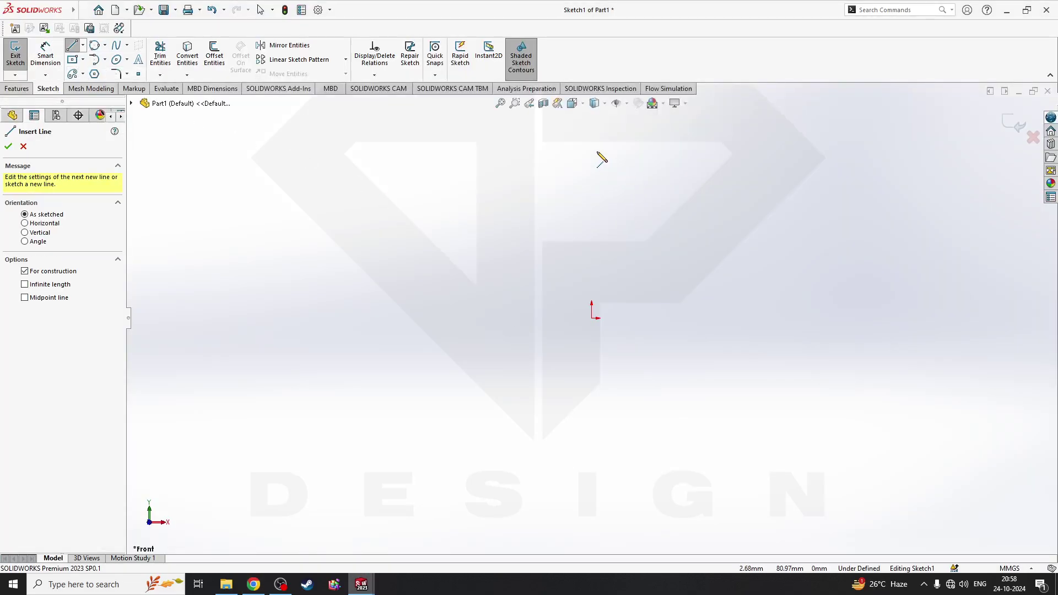
left_click(591, 151)
left_click(592, 466)
key("Escape")
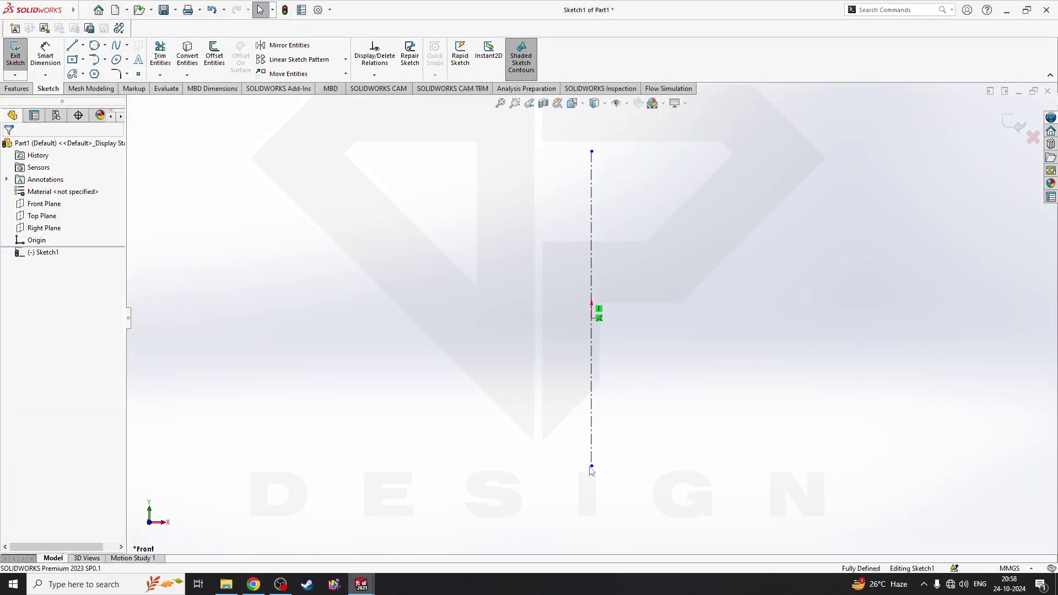
key("alt+Tab")
key("alt+Tab")
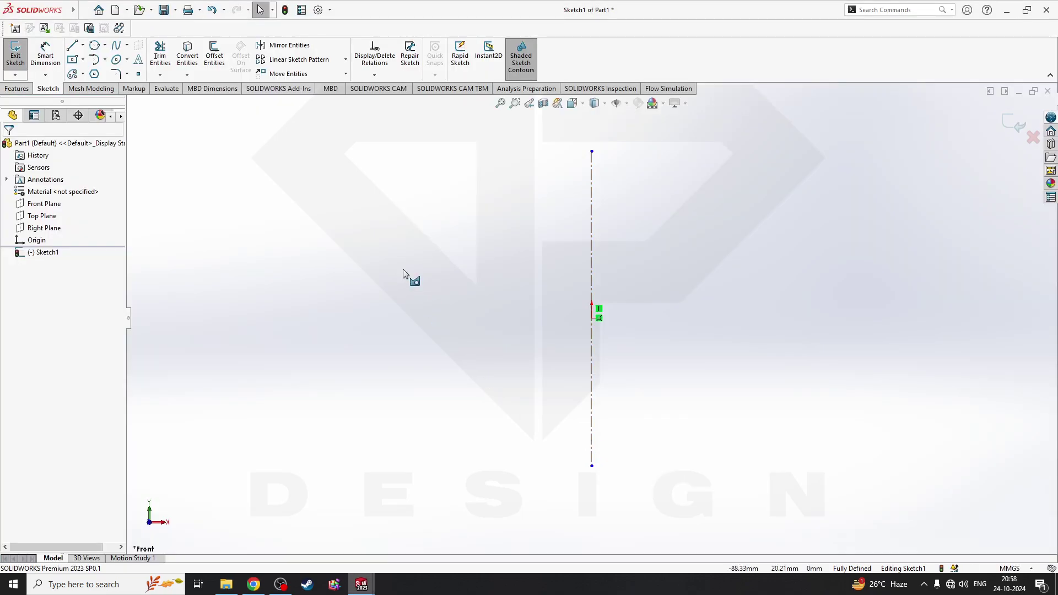
Sketch the template's left half outline with four connected lines starting and ending on the centerline, with an upper horizontal edge about 99 mm long
key("alt+Tab")
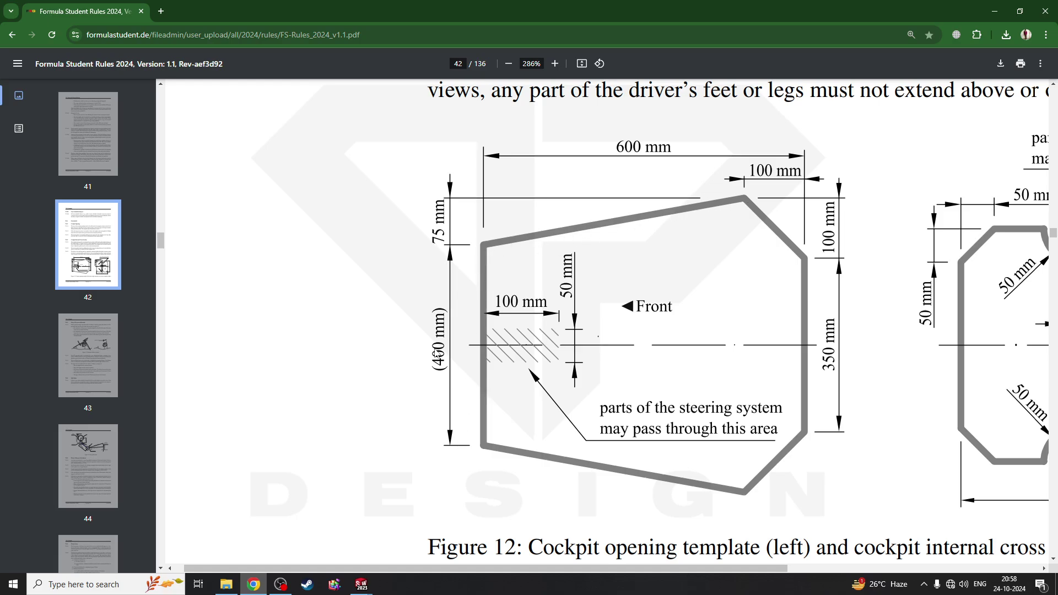
key("alt+Tab")
left_click(73, 44)
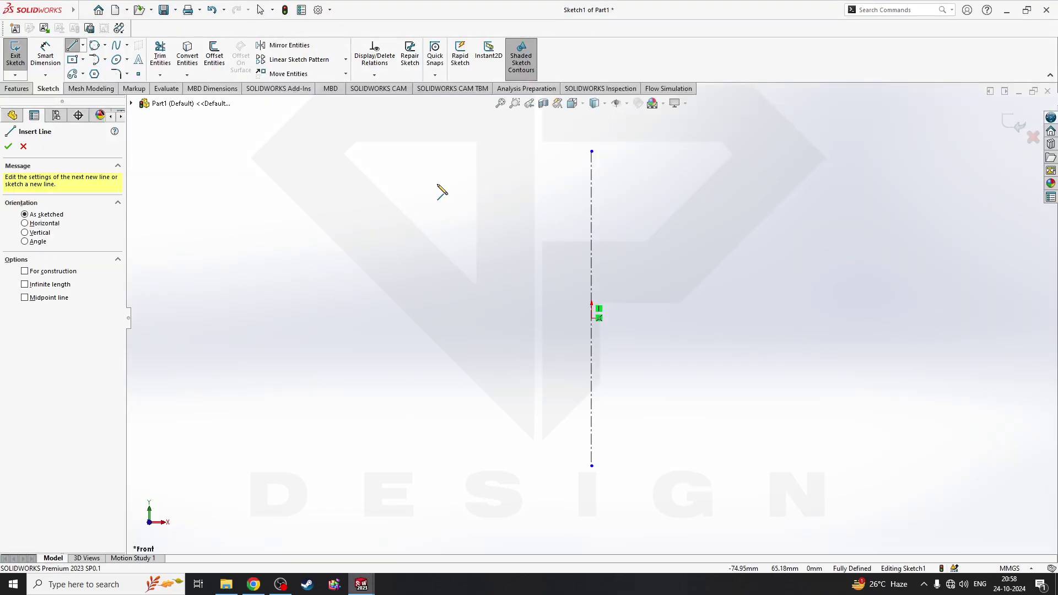
key("alt+Tab")
key("alt+Tab")
left_click(592, 183)
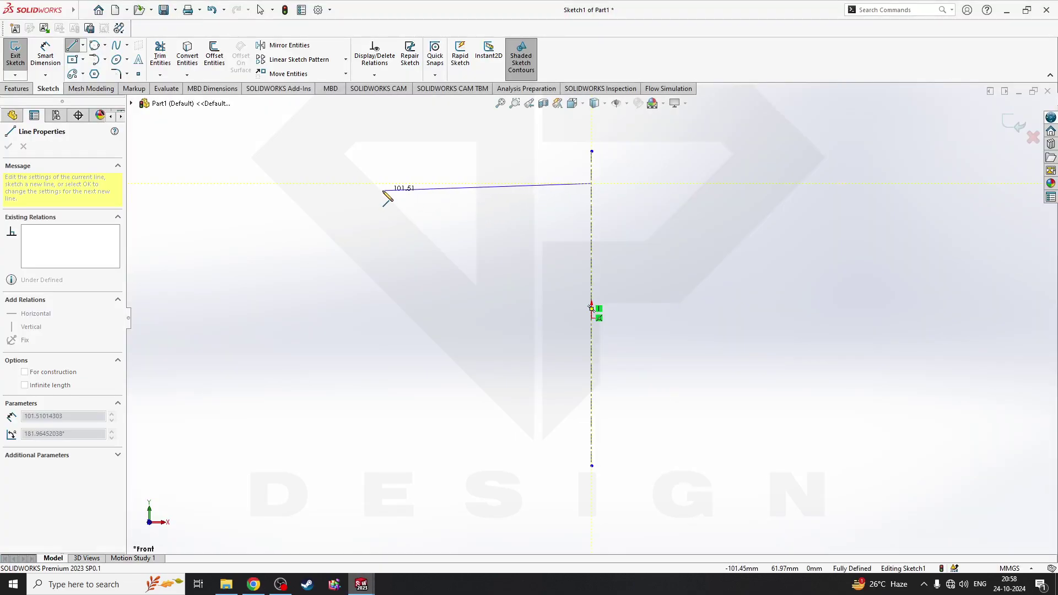
left_click(389, 183)
left_click(346, 220)
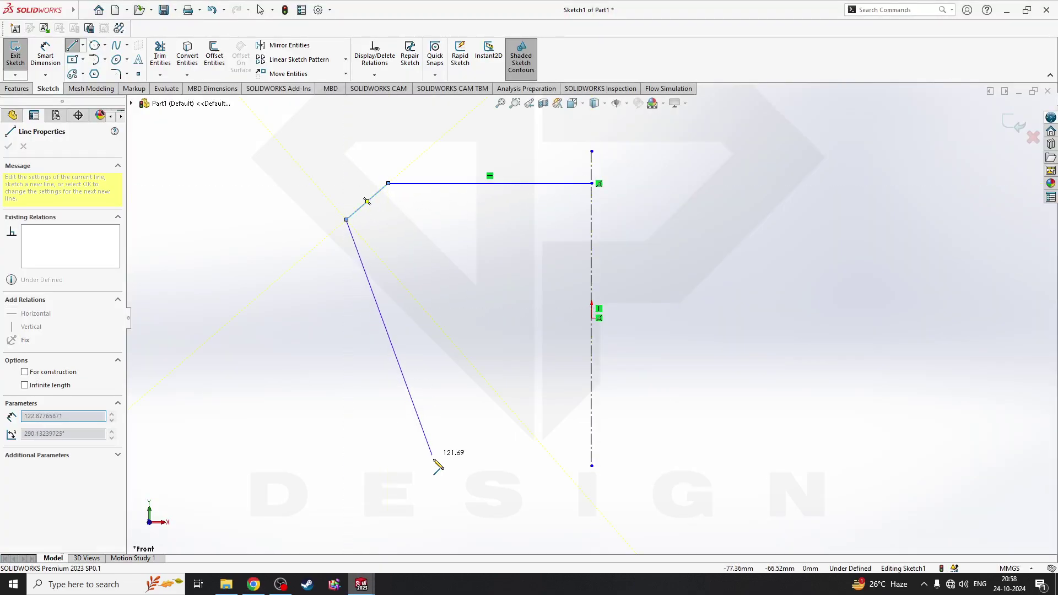
left_click(422, 421)
left_click(591, 421)
key("Escape")
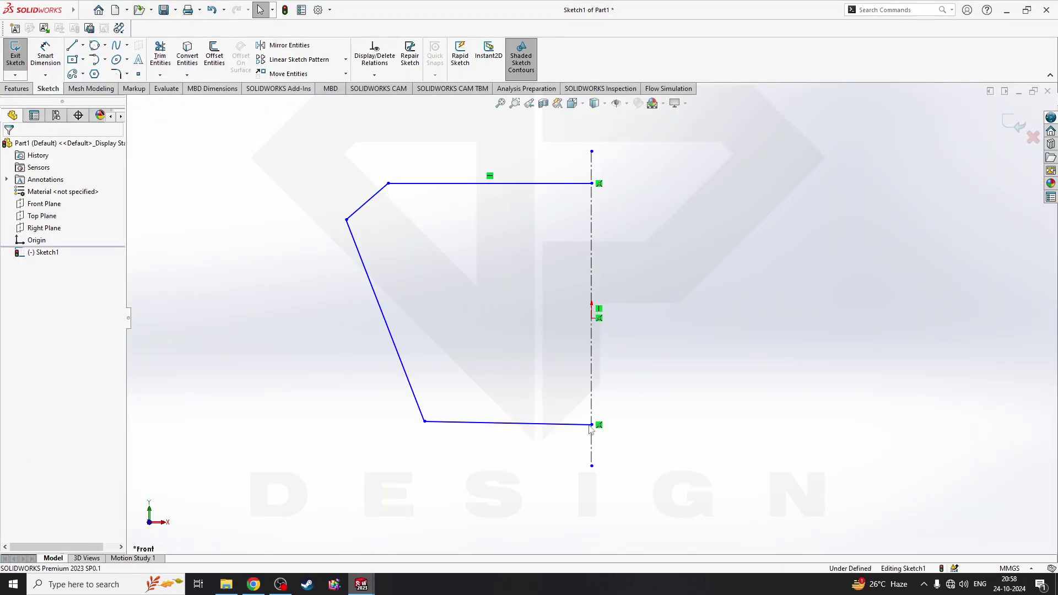
Switch to the rules PDF and rotate it so the cockpit opening template's front points up, with the whole figure in view
key("alt+Tab")
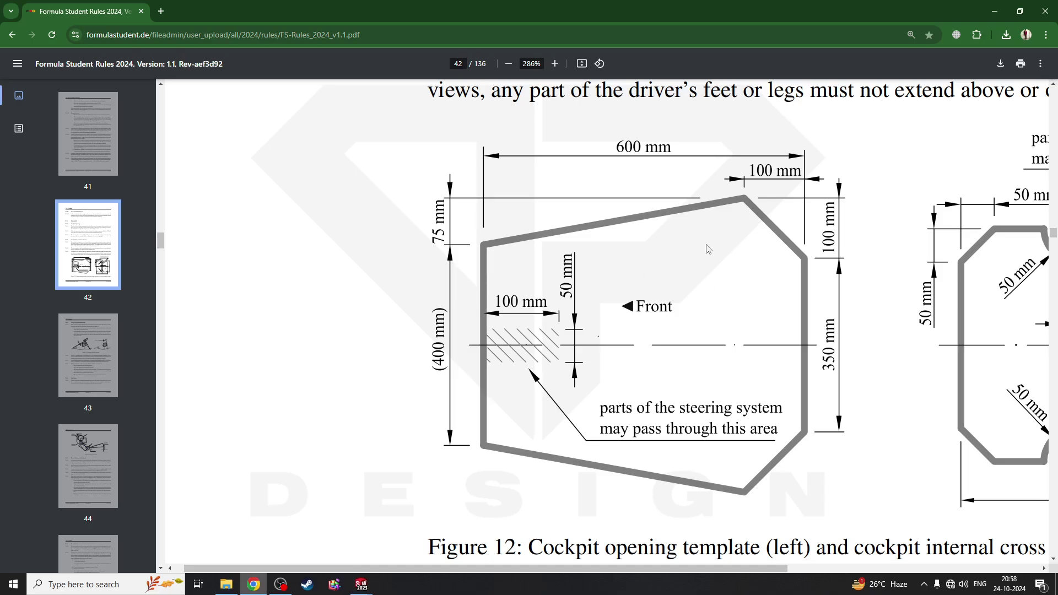
left_click(603, 65)
left_click(602, 65)
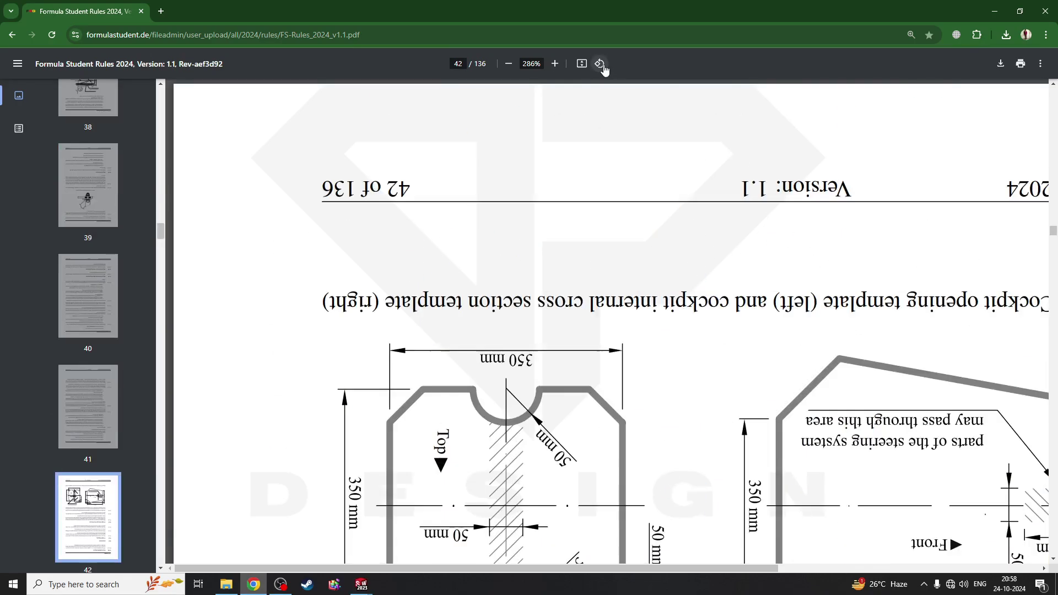
left_click(601, 64)
scroll(632, 315, "down", 2)
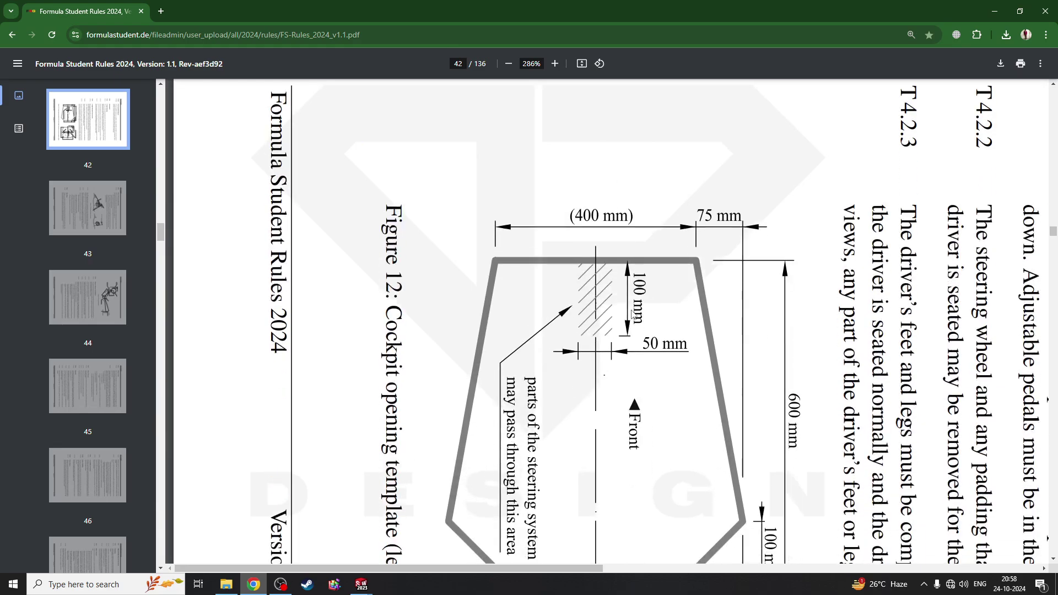
left_click(600, 63)
left_click(600, 63)
left_click(600, 64)
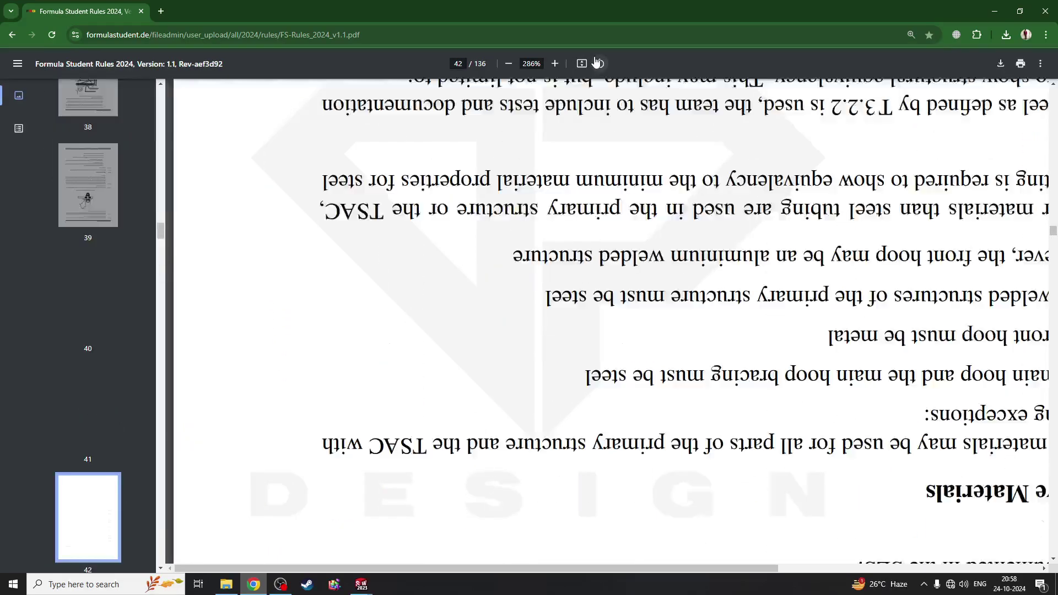
left_click(601, 64)
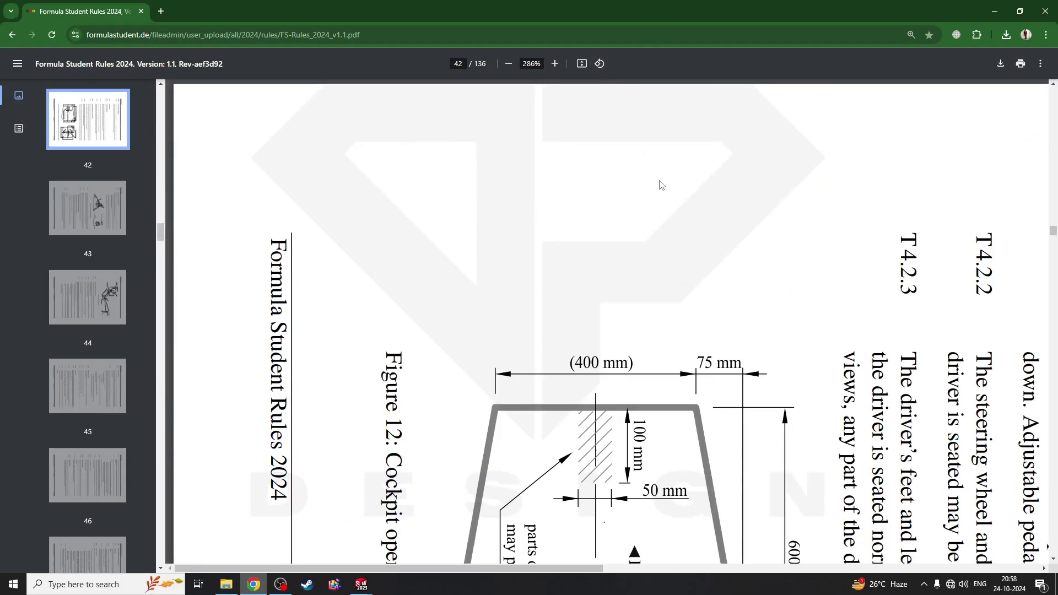
scroll(660, 232, "down", 5)
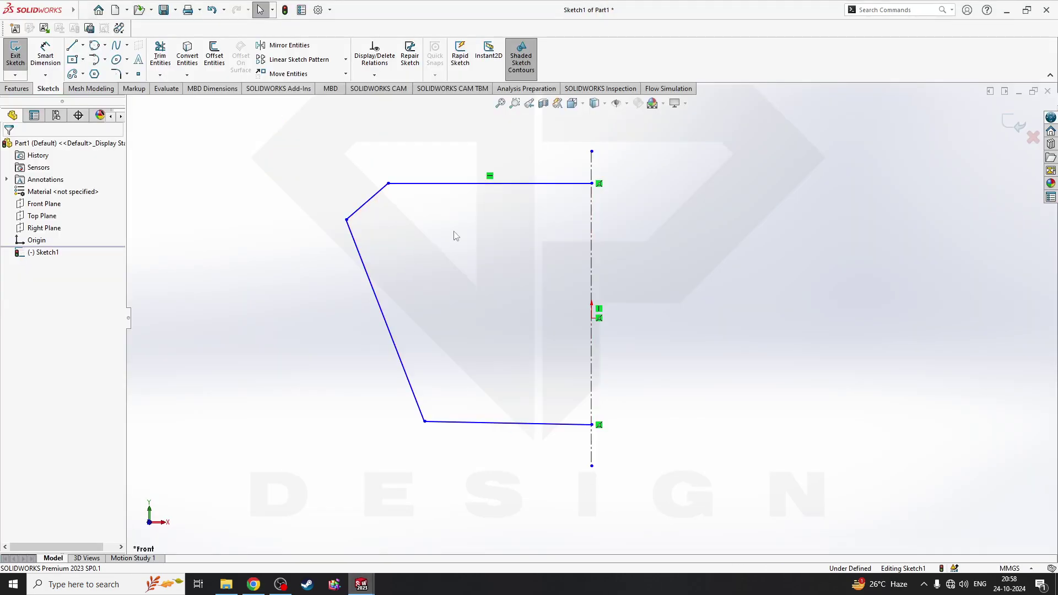
In the SOLIDWORKS sketch, dimension the outline's upper horizontal edge to 175 mm and check the template figure in the PDF
left_click(46, 60)
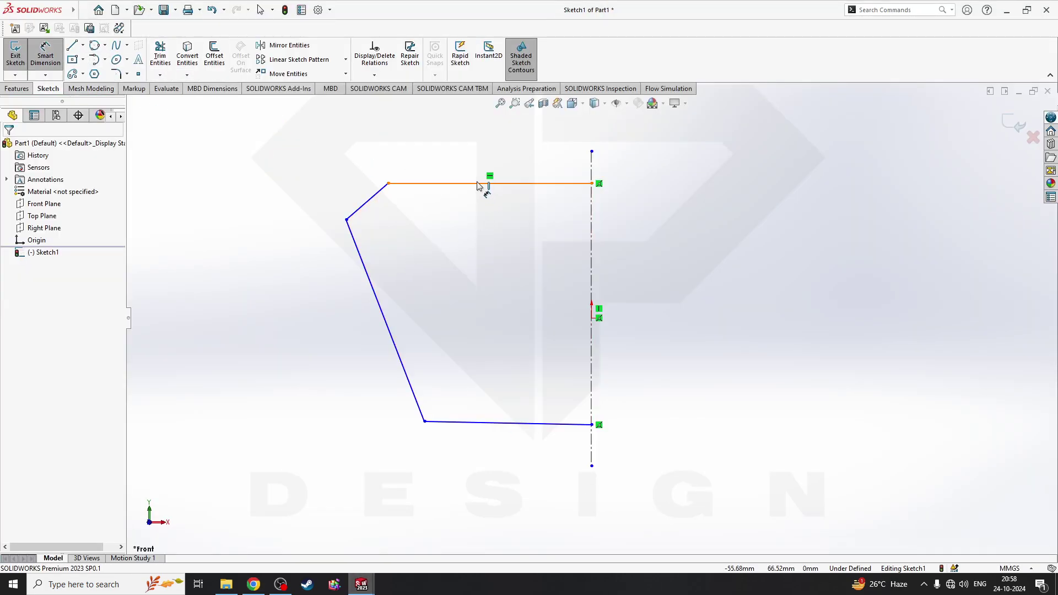
left_click(484, 184)
left_click(466, 132)
type("375")
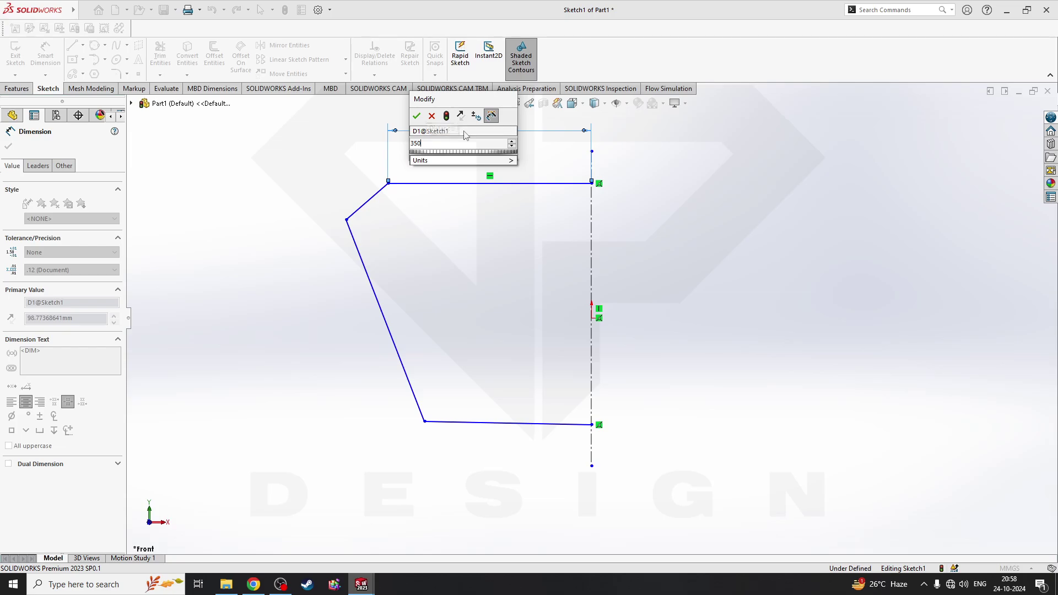
key("Return")
key("alt+Tab")
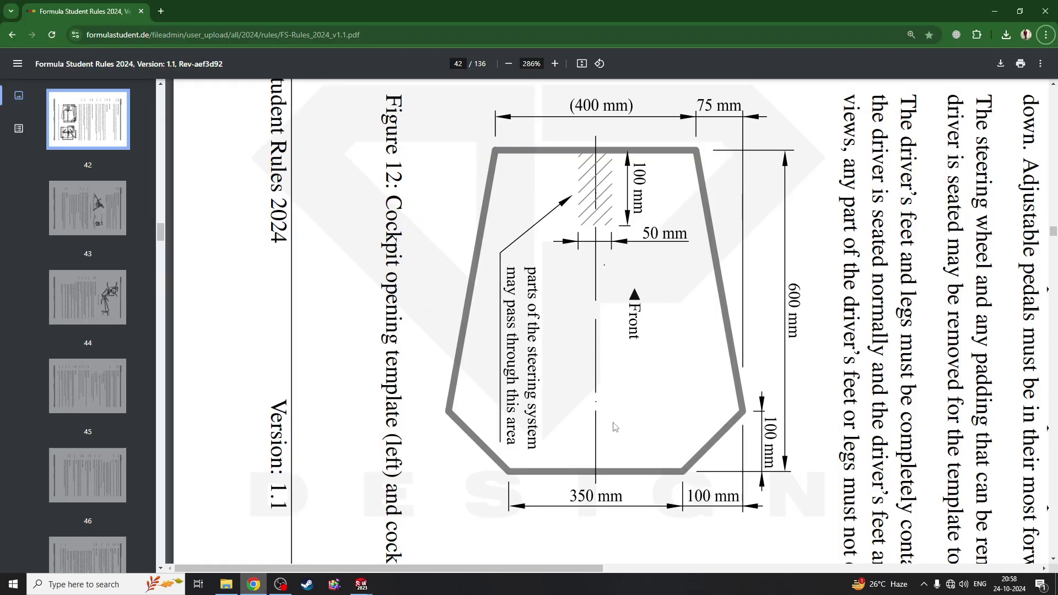
key("alt+Tab")
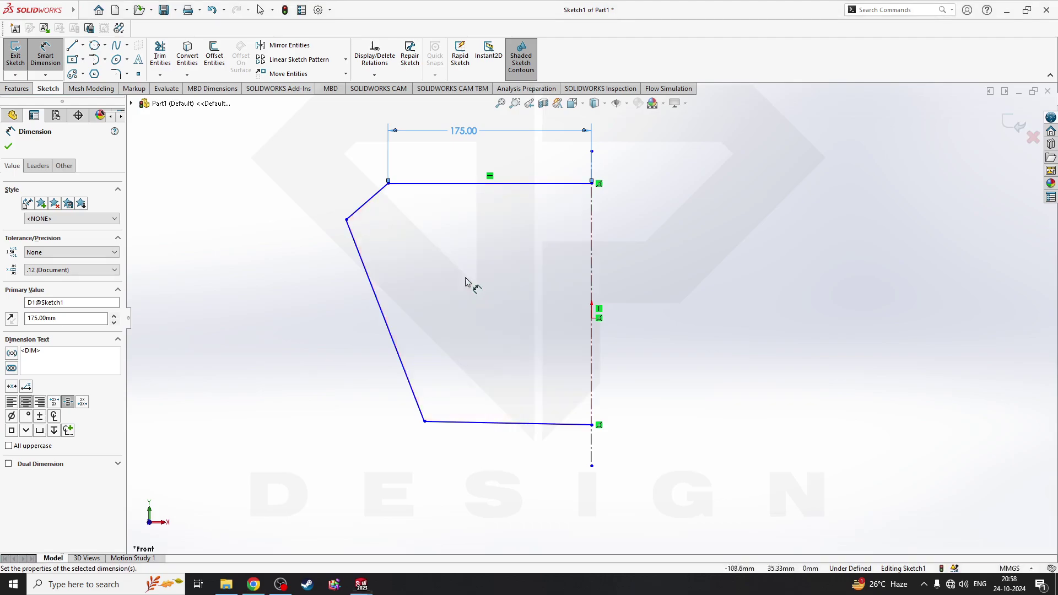
Dimension the horizontal distance between the two endpoints of the upper slanted edge to 100 mm
left_click(388, 184)
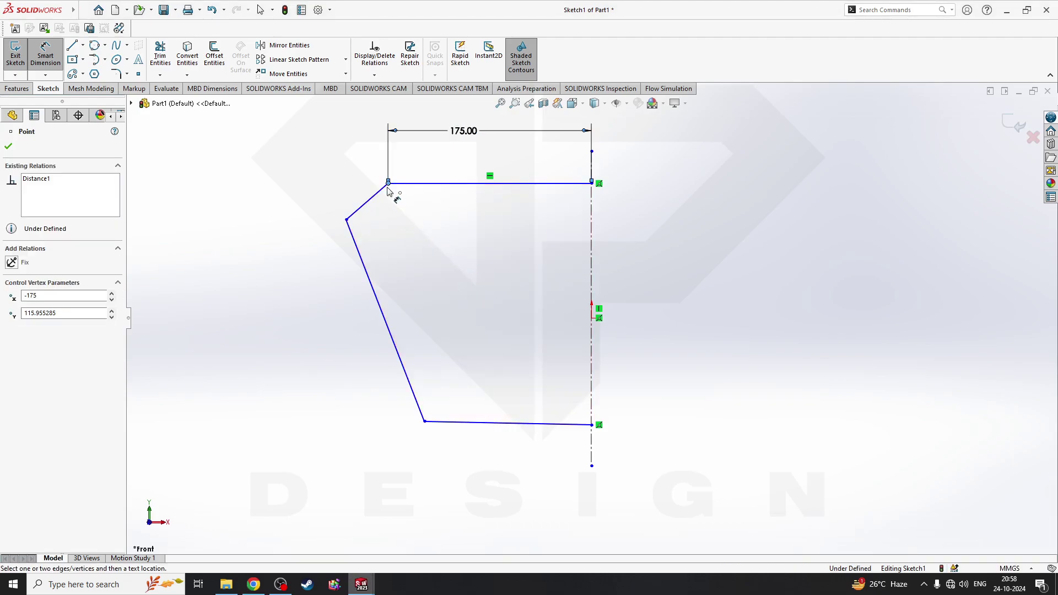
left_click(347, 220)
left_click(367, 128)
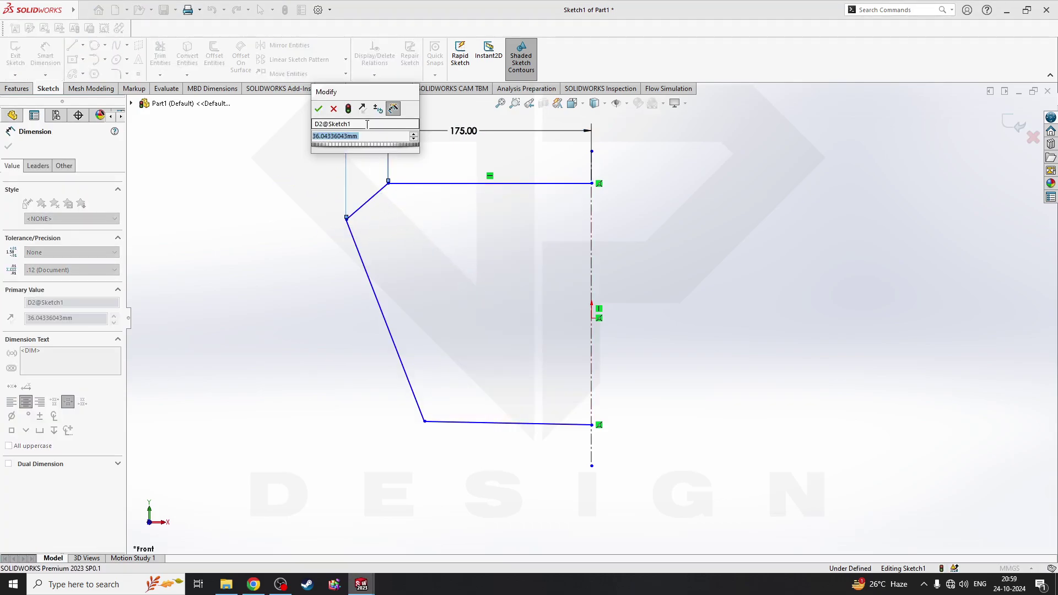
type("100")
key("Return")
key("alt+Tab")
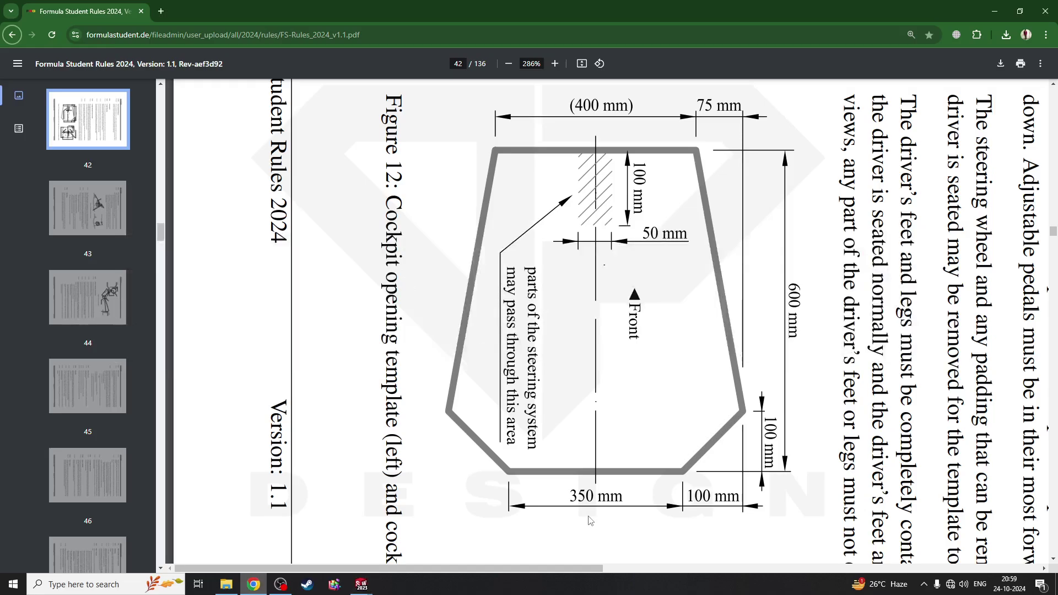
key("alt+Tab")
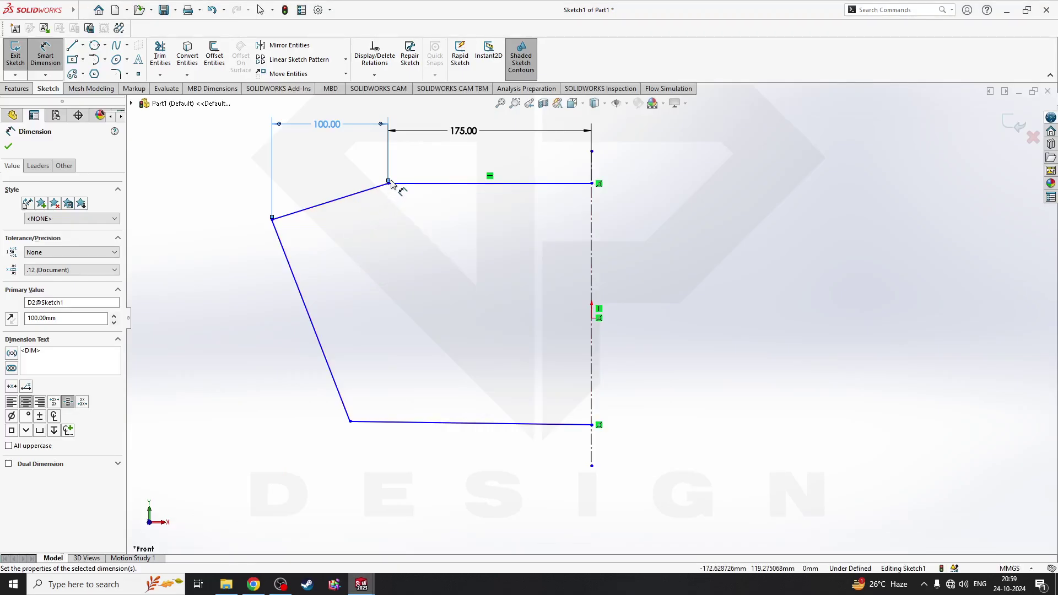
Dimension the vertical distance between the two endpoints of the upper slanted edge to 100 mm
left_click(389, 183)
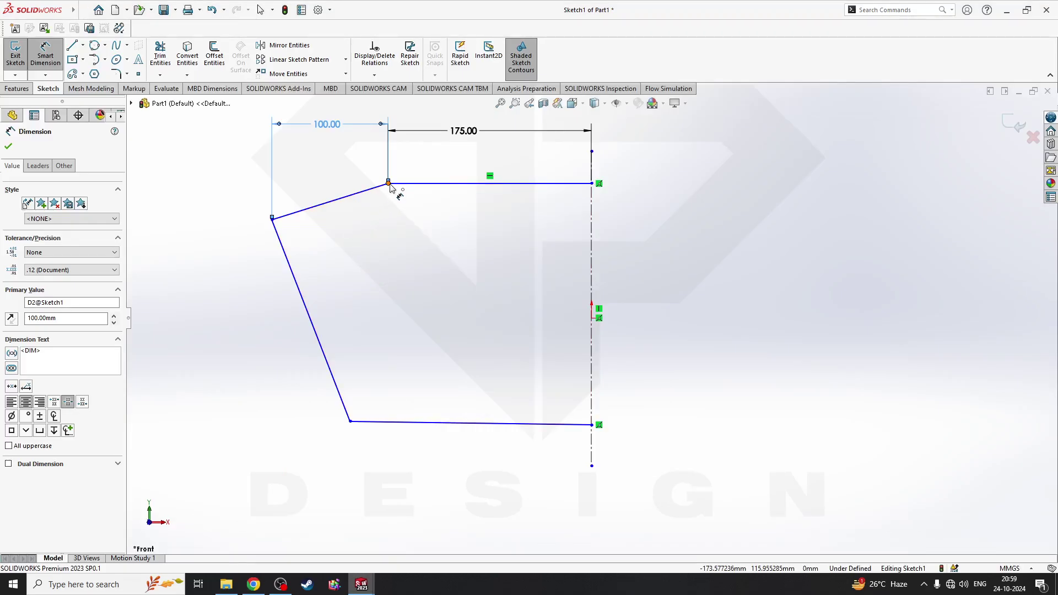
left_click(272, 220)
left_click(209, 219)
type("100")
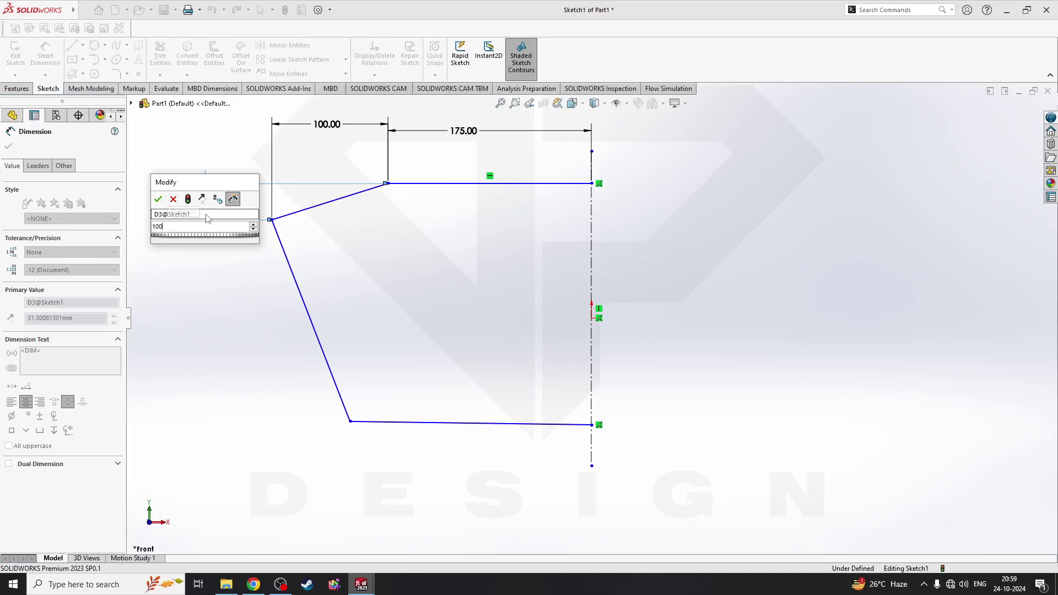
key("Return")
key("alt+Tab")
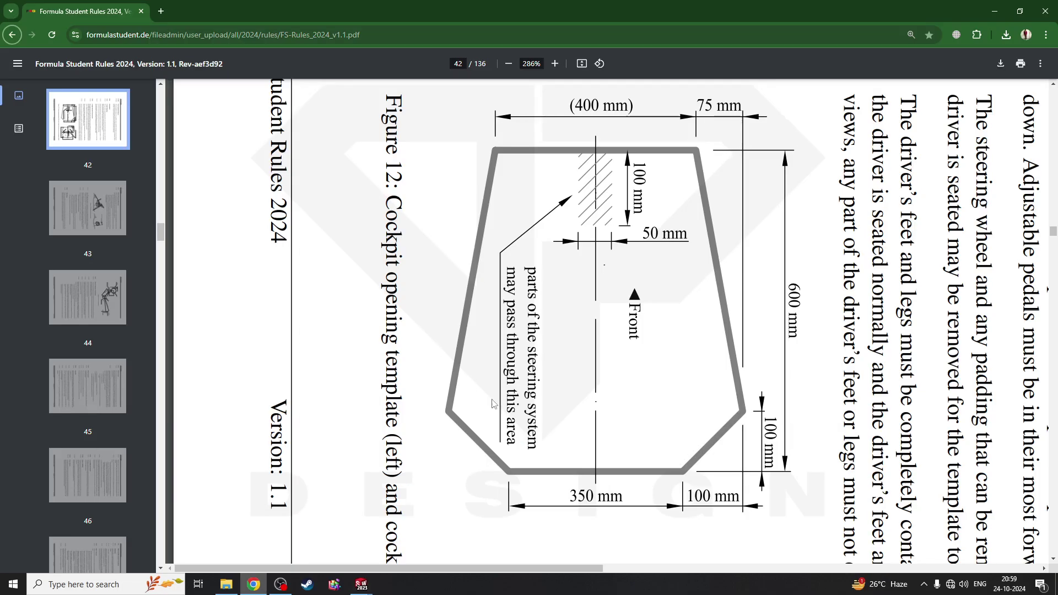
key("alt+Tab")
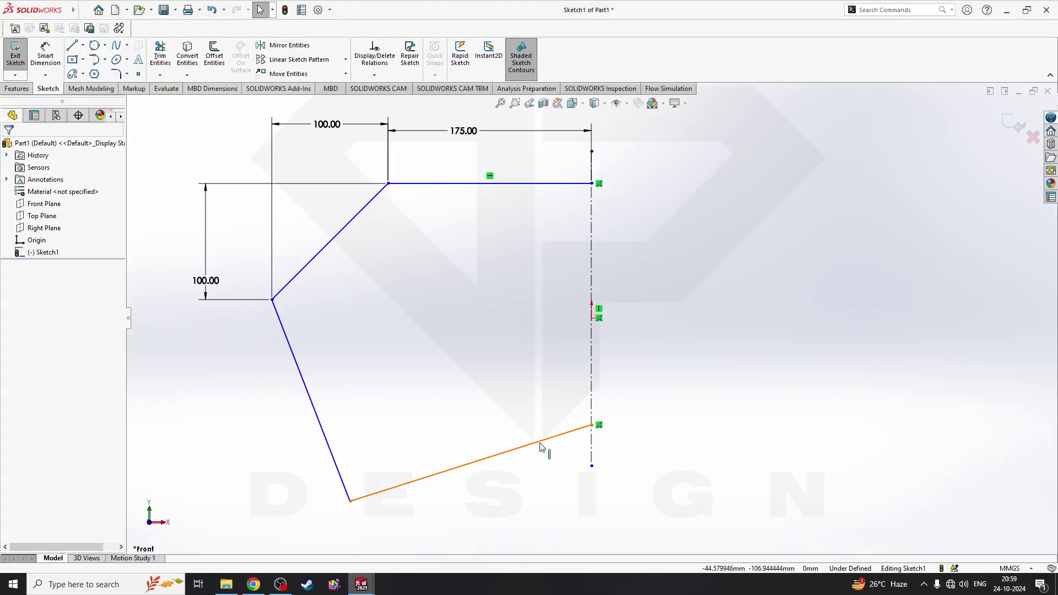
Add a horizontal relation to the outline's lower edge and check the template's remaining dimensions in the PDF
left_click(553, 438)
left_click(11, 262)
left_click(486, 431)
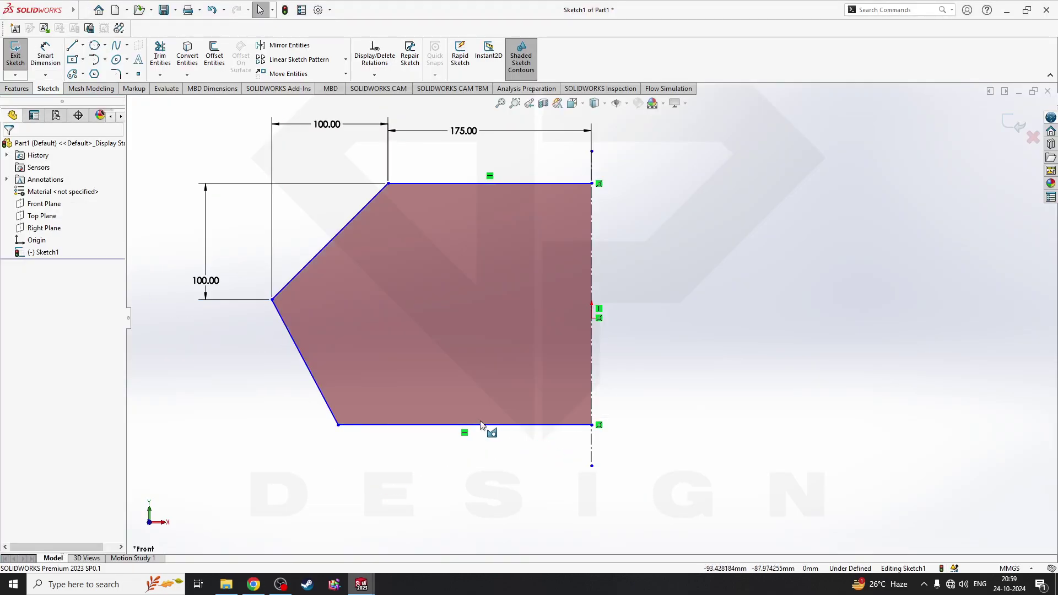
key("alt+Tab")
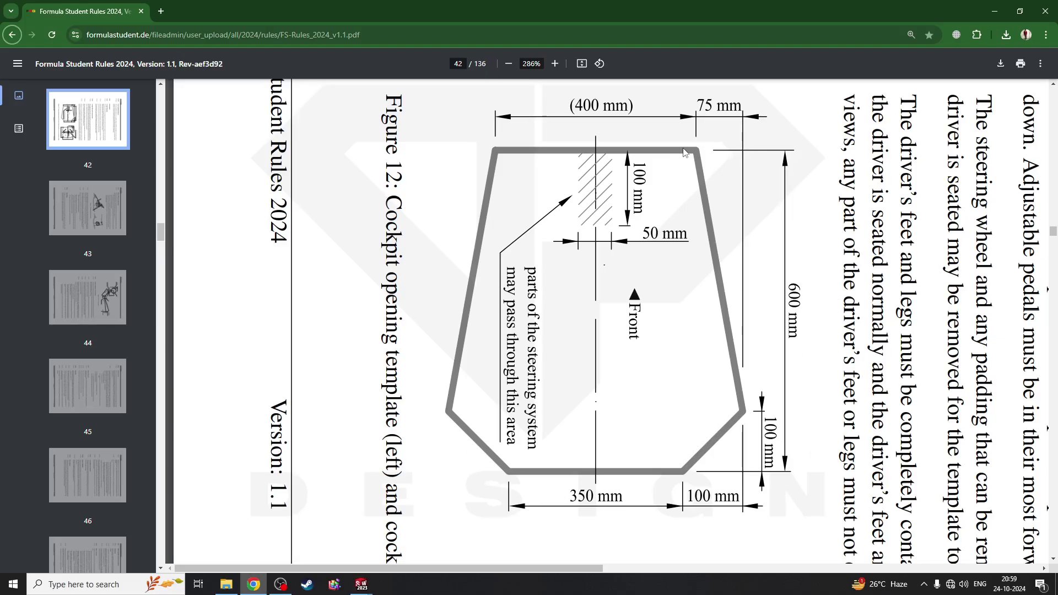
key("alt+Tab")
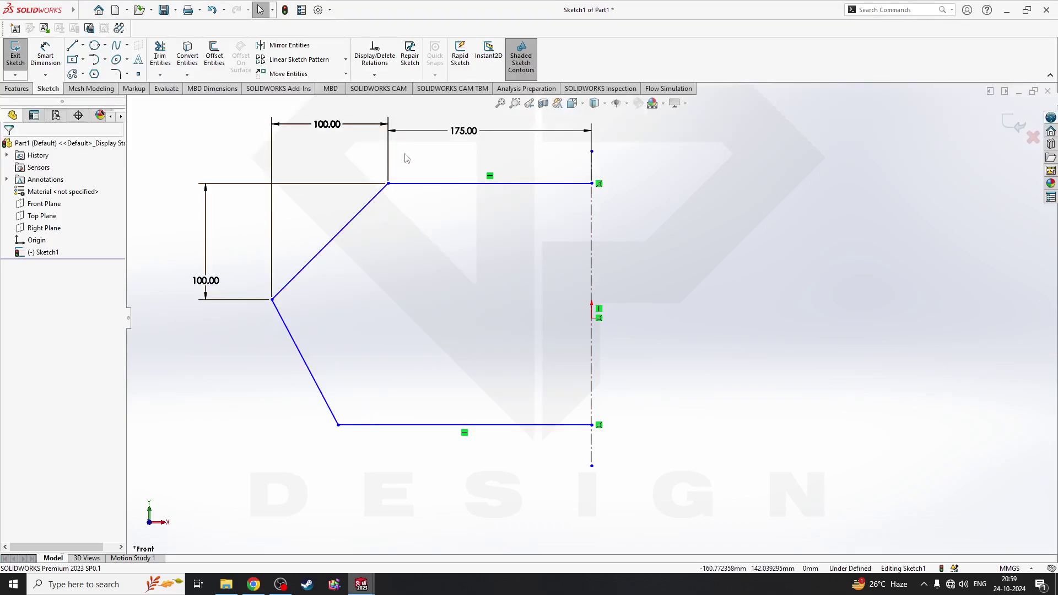
left_click(15, 53)
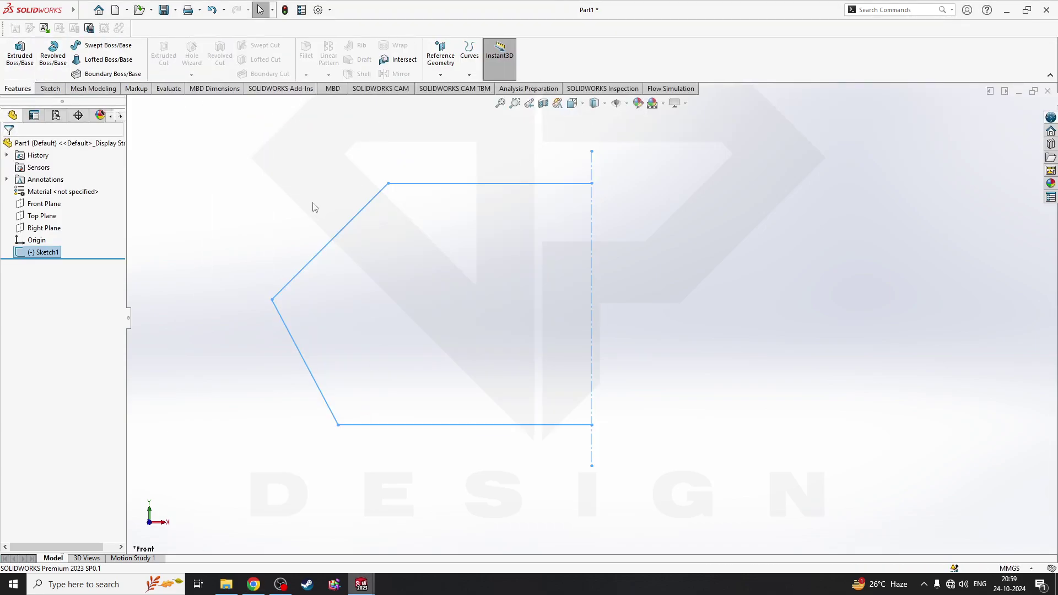
left_click(355, 215)
left_click(367, 214)
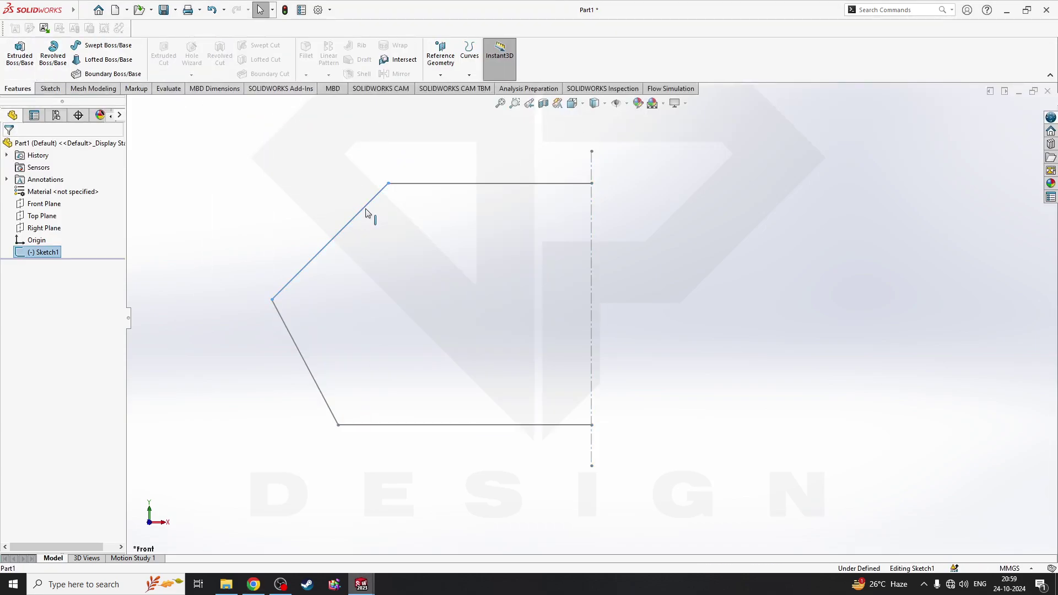
left_click(399, 159)
Check the overall length in the PDF figure, and dimension the distance between the outline's upper and lower horizontal edges to 600 mm
key("alt+Tab")
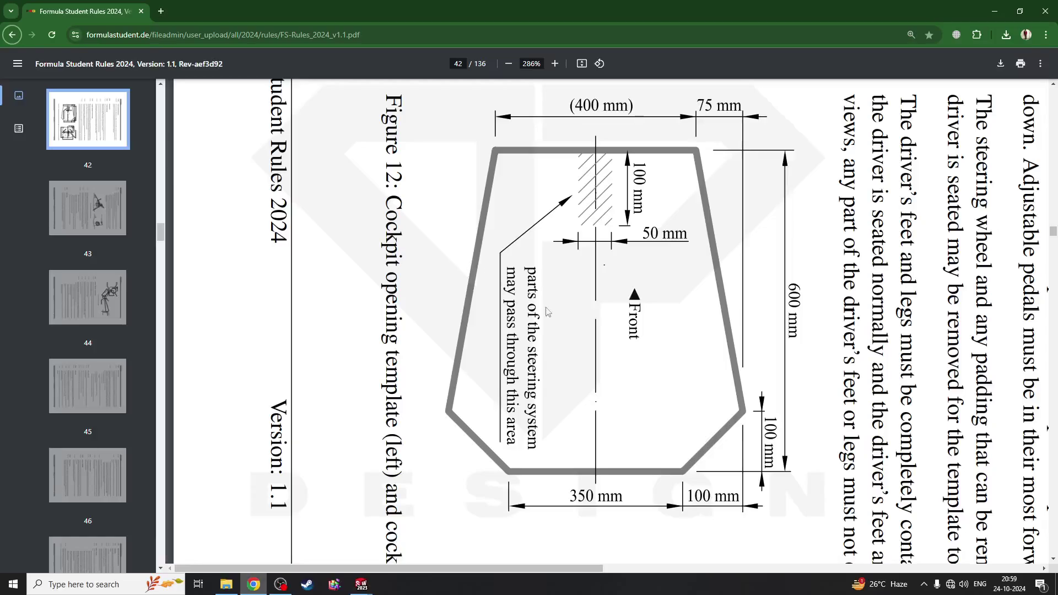
key("alt+Tab")
left_click(45, 55)
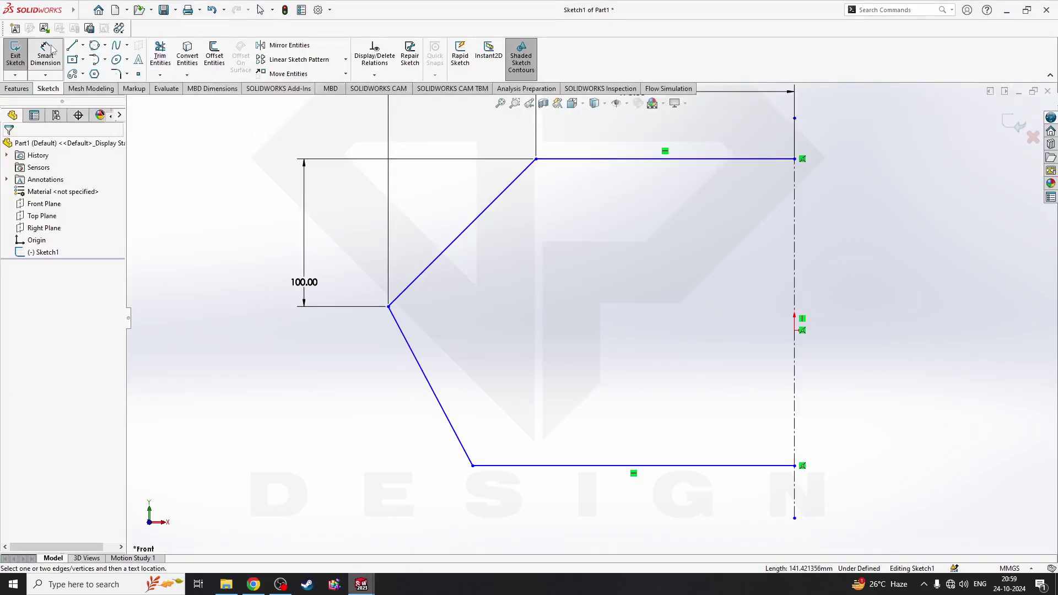
left_click(568, 160)
left_click(547, 466)
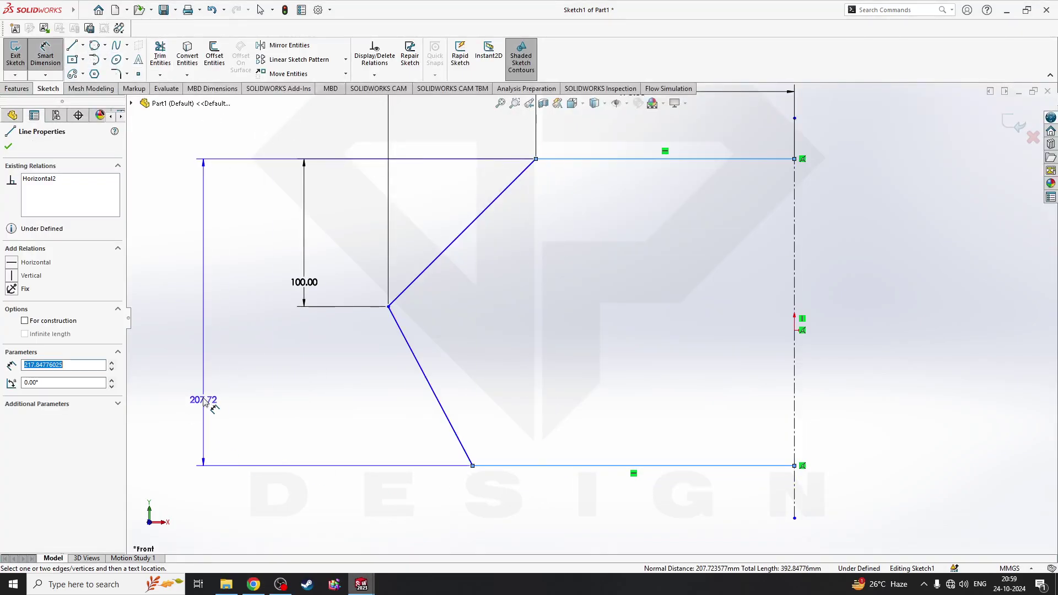
left_click(204, 361)
type("600")
key("Return")
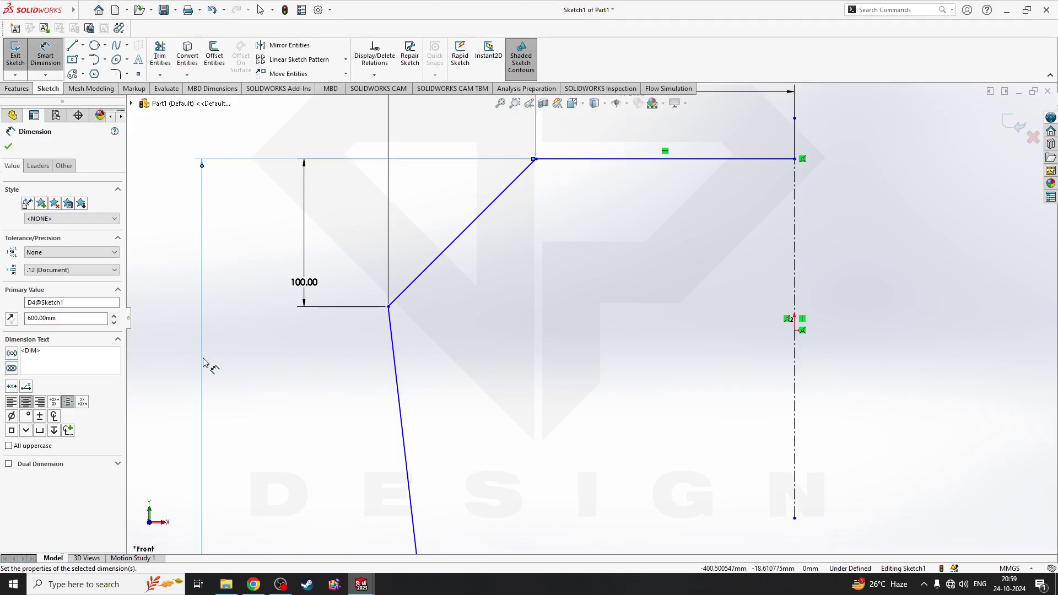
Extend the vertical centerline's lower endpoint downward past the outline's lower horizontal edge
scroll(591, 320, "down", 4)
scroll(651, 386, "up", 2)
scroll(621, 472, "down", 2)
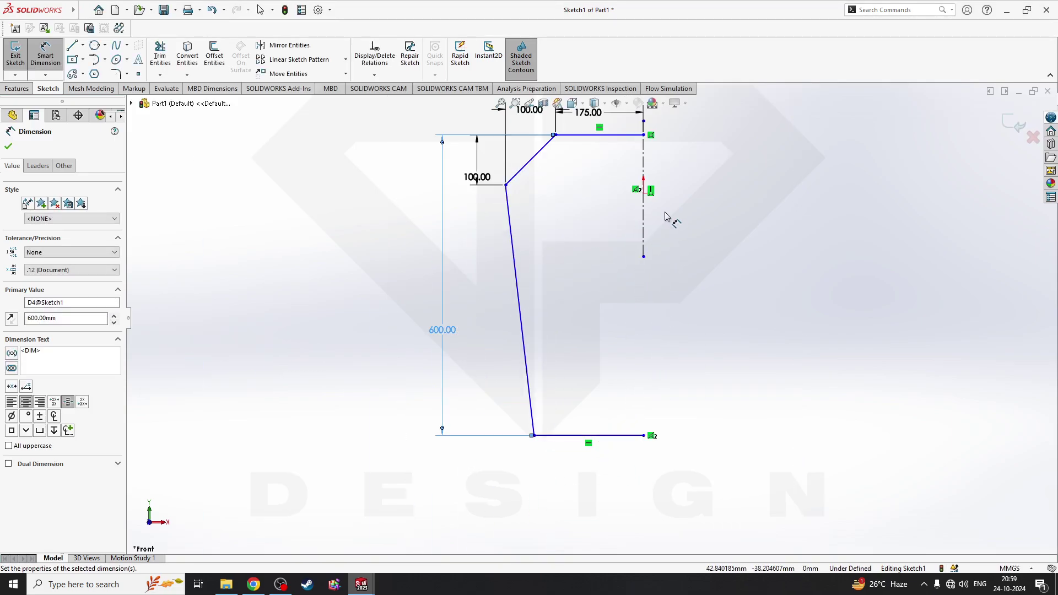
key("Escape")
left_click_drag(644, 256, 643, 553)
left_click(740, 473)
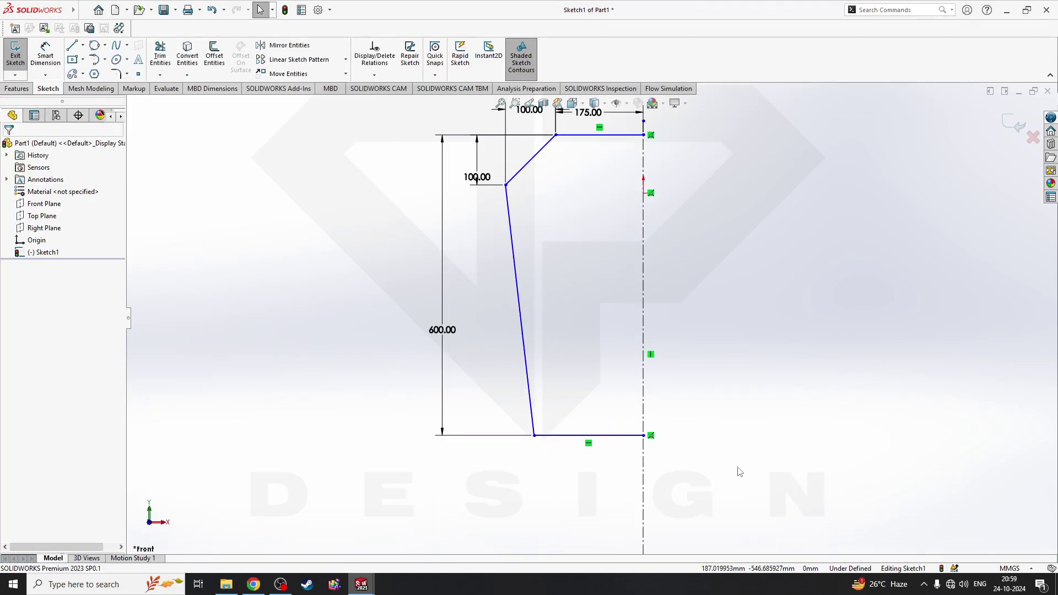
Check the template figure in the PDF and dimension the horizontal distance between the long slanted edge's endpoints to 75 mm
scroll(682, 529, "up", 2)
scroll(713, 156, "down", 1)
key("alt+Tab")
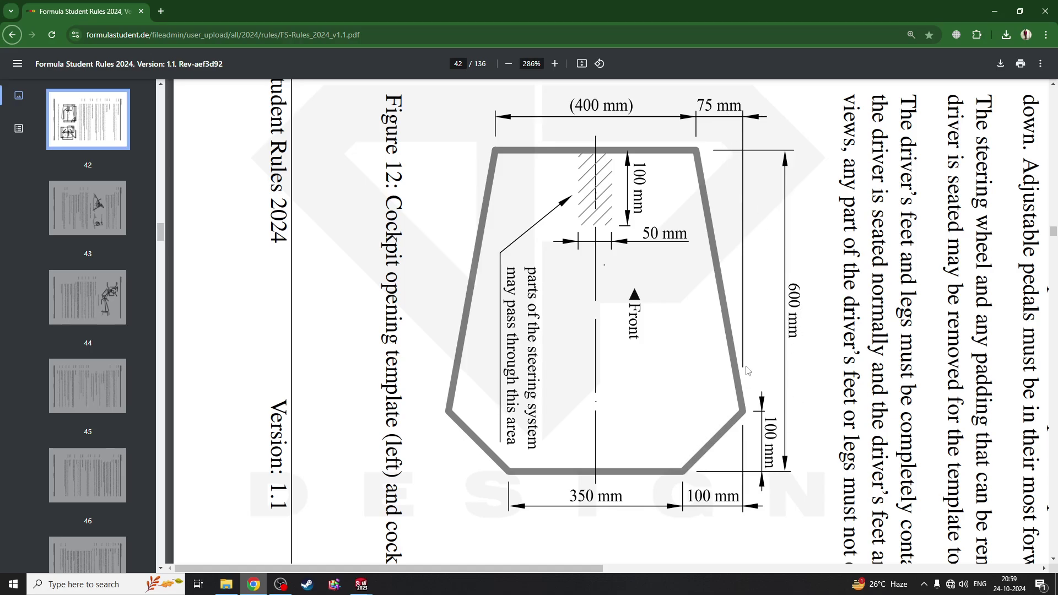
key("alt+Tab")
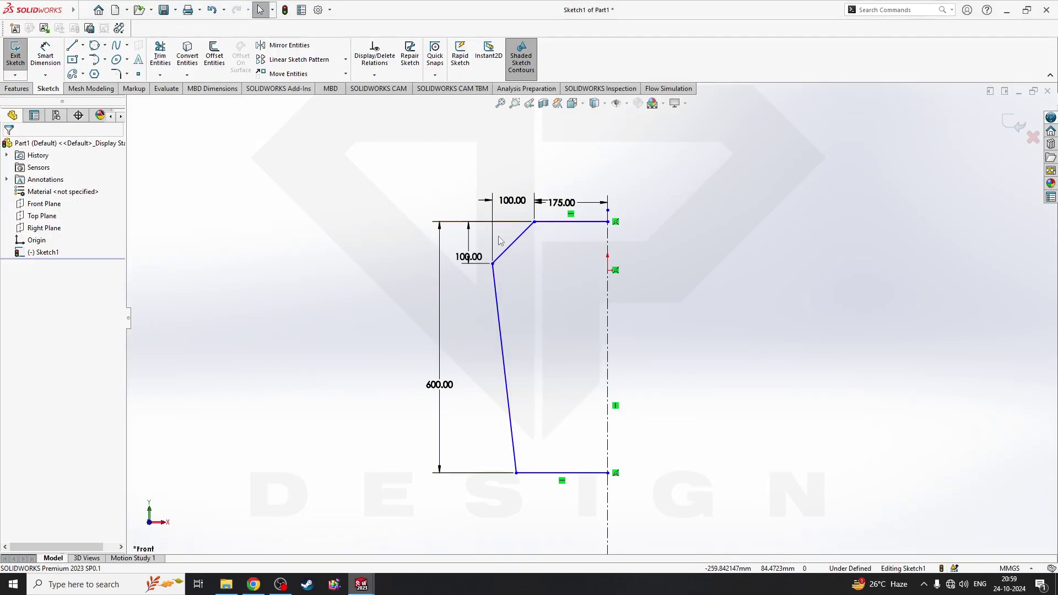
key("alt+Tab")
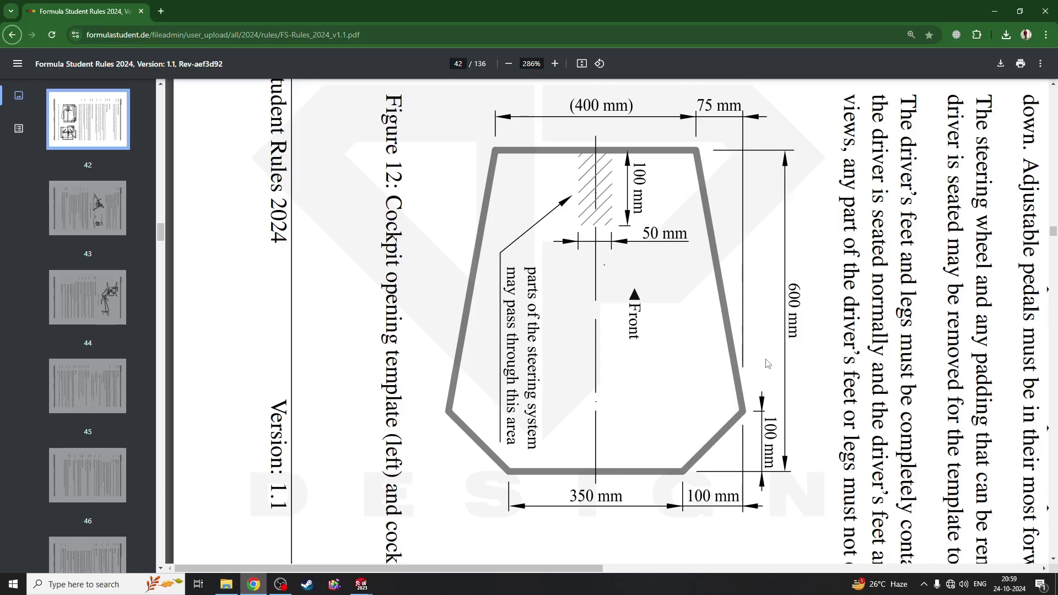
key("alt+Tab")
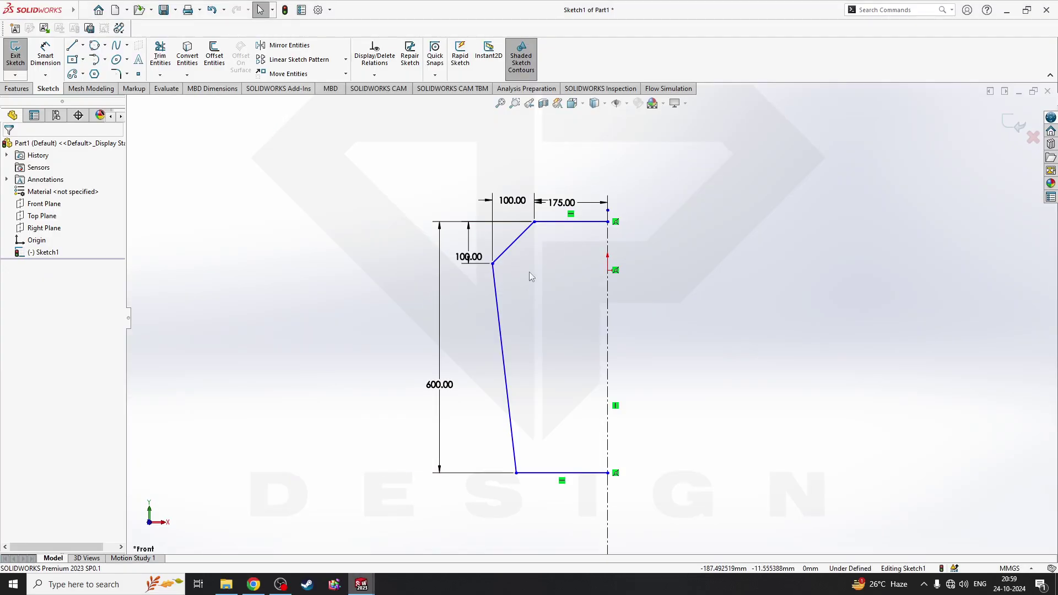
left_click(45, 52)
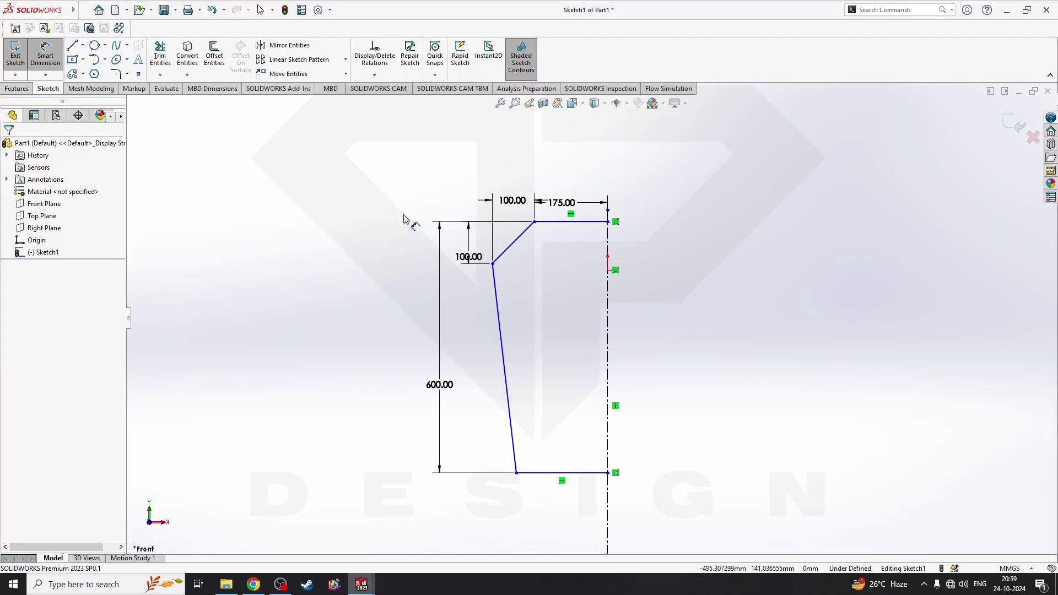
left_click(493, 264)
left_click(517, 474)
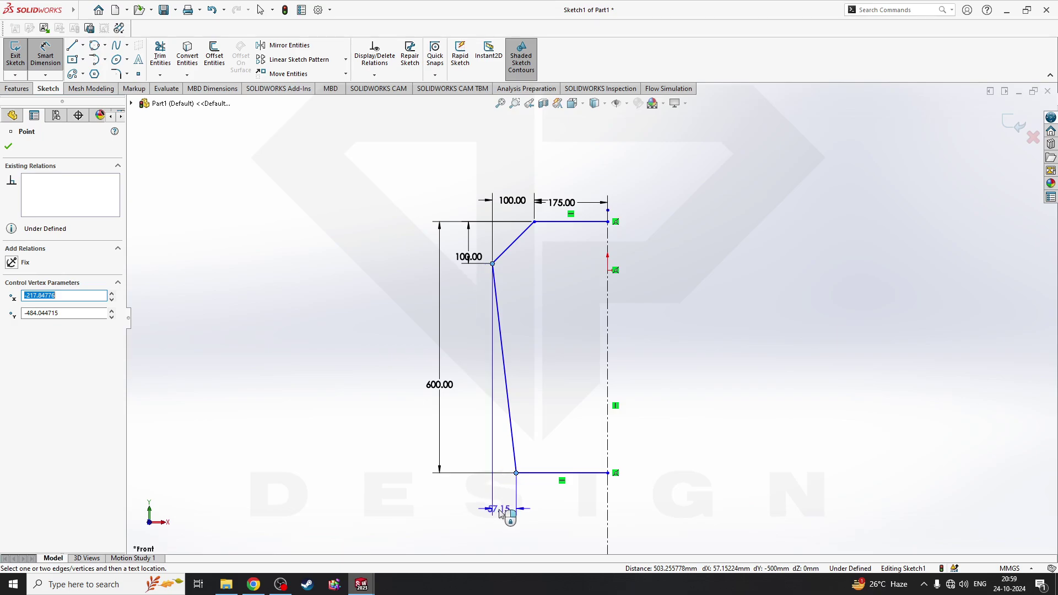
left_click(504, 521)
key("Return")
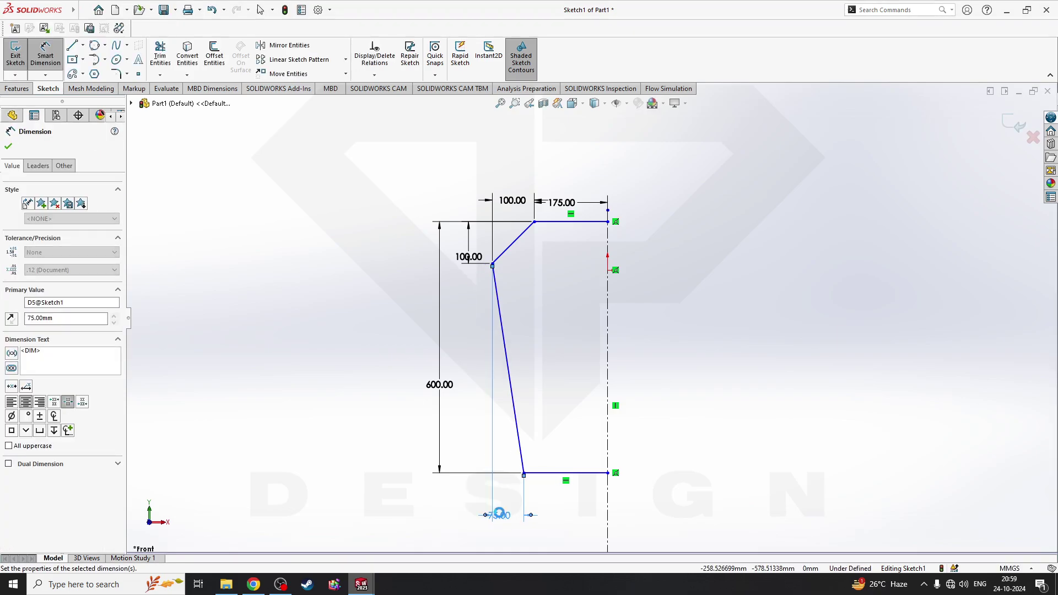
Check the PDF figure and try to dimension the length of the outline's lower horizontal edge
key("alt+Tab")
key("alt+Tab")
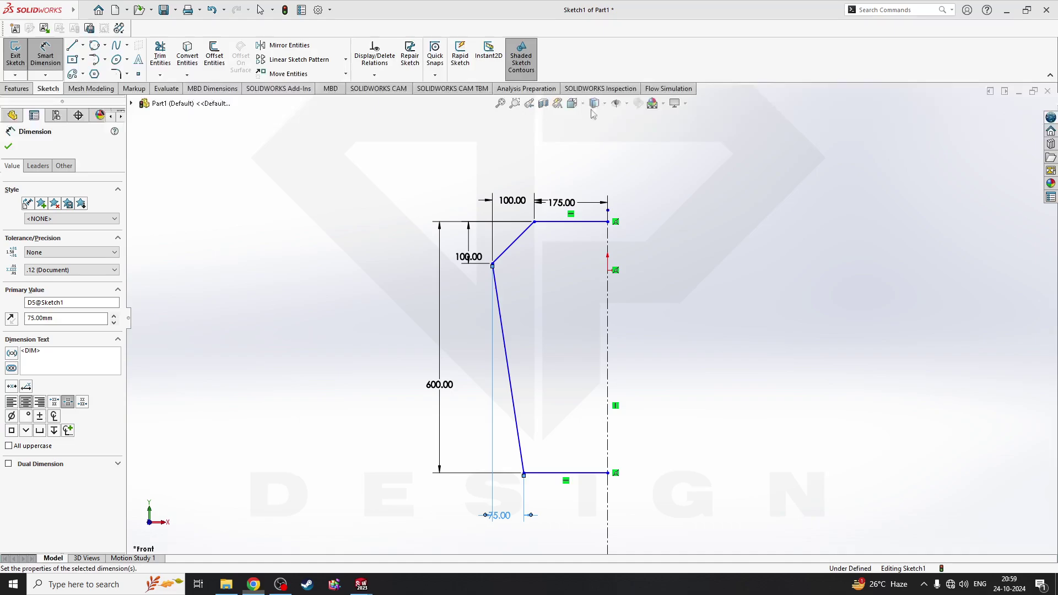
left_click(550, 473)
left_click(550, 504)
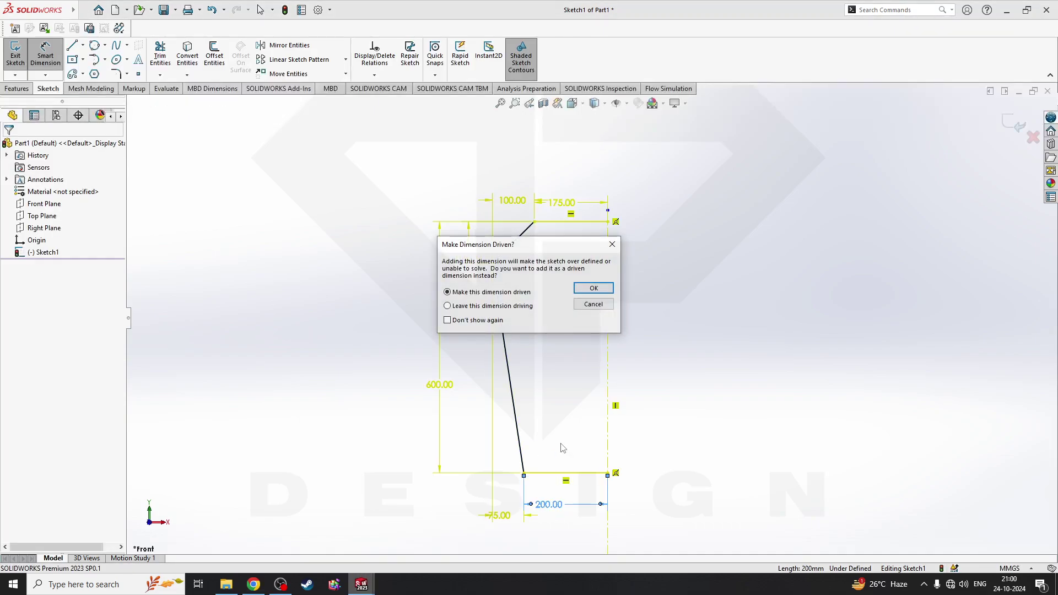
left_click(594, 302)
scroll(542, 173, "down", 1)
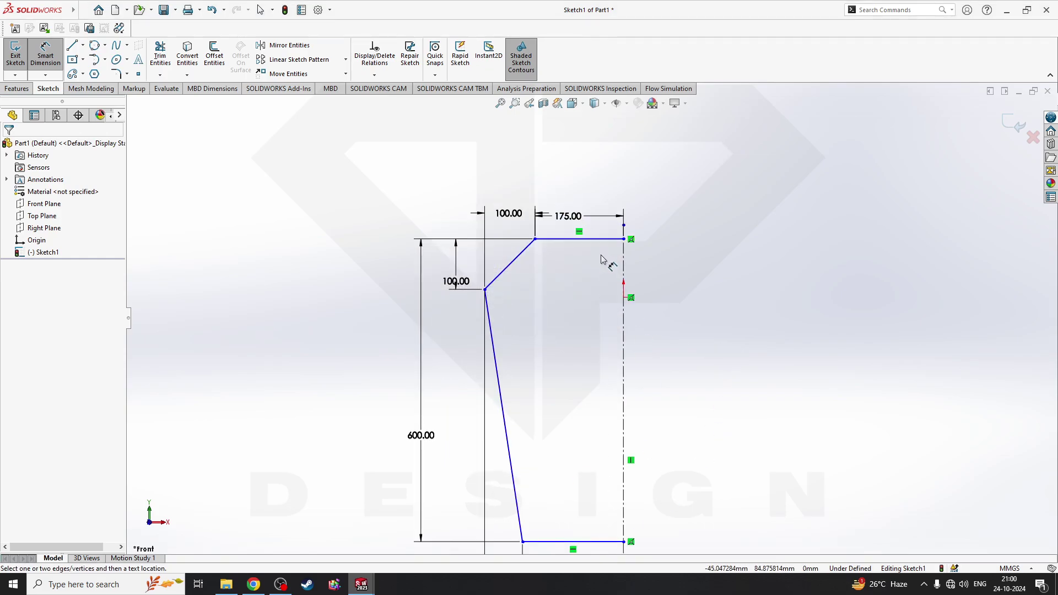
key("Escape")
Add a coincident relation between the outline's upper horizontal edge and the origin
left_click(619, 241)
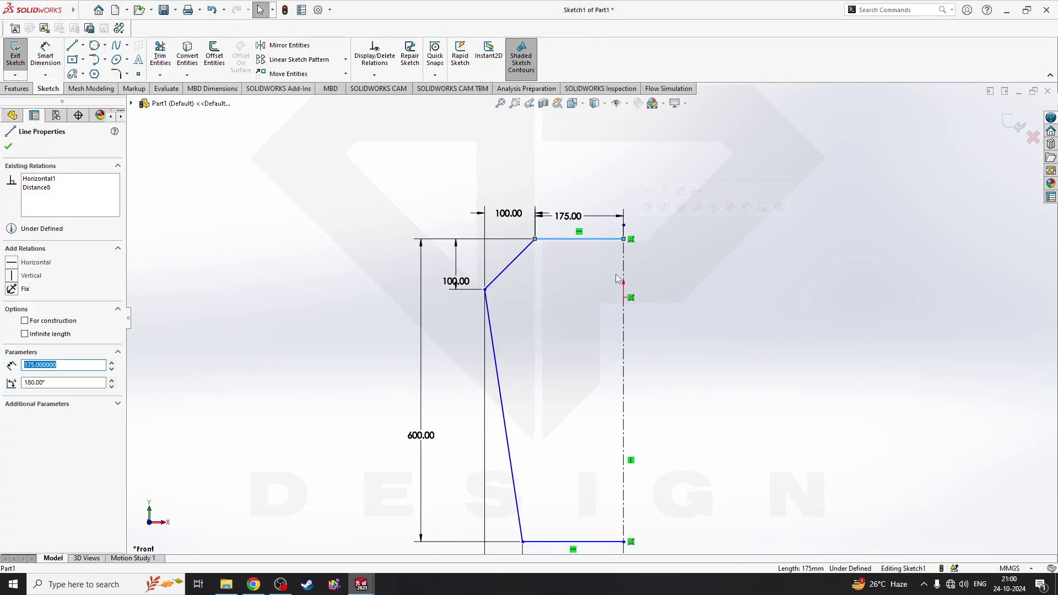
left_click(626, 298, "ctrl")
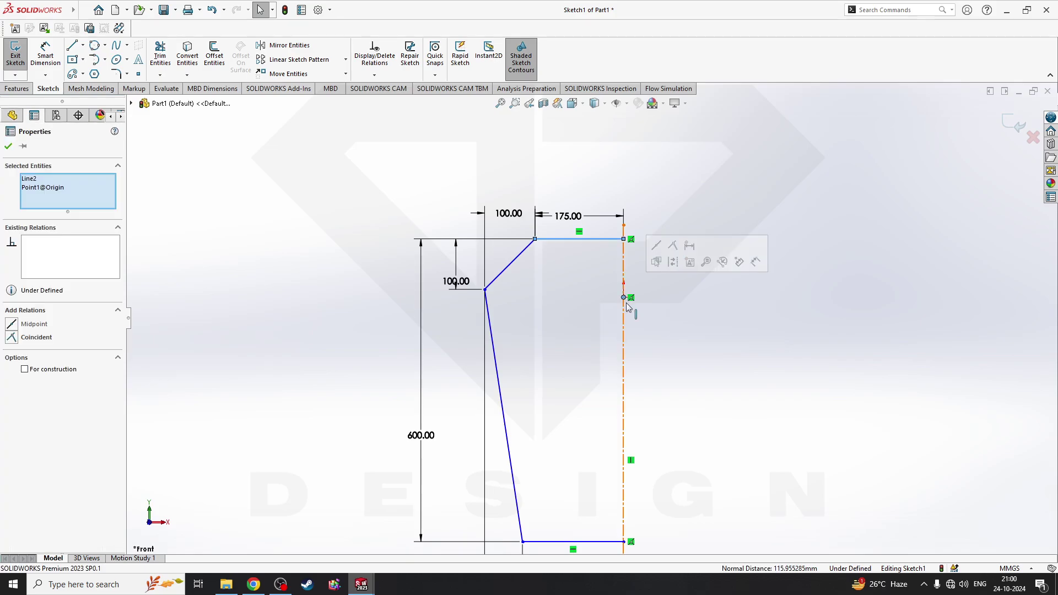
left_click(11, 337)
key("Escape")
key("f")
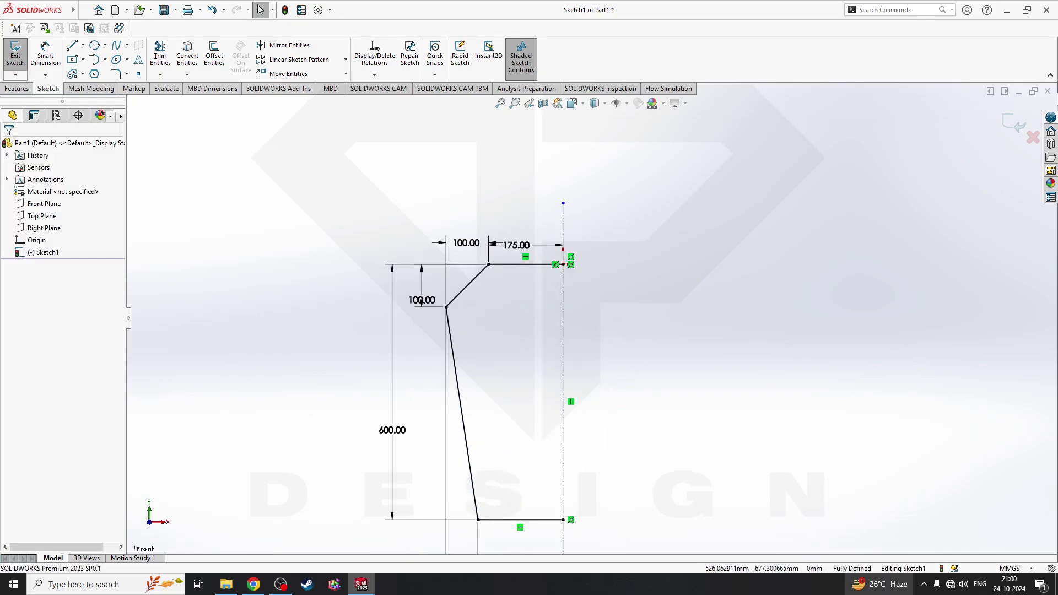
Mirror the four outline lines about the vertical centerline to close the template profile
scroll(612, 248, "up", 2)
scroll(700, 322, "down", 2)
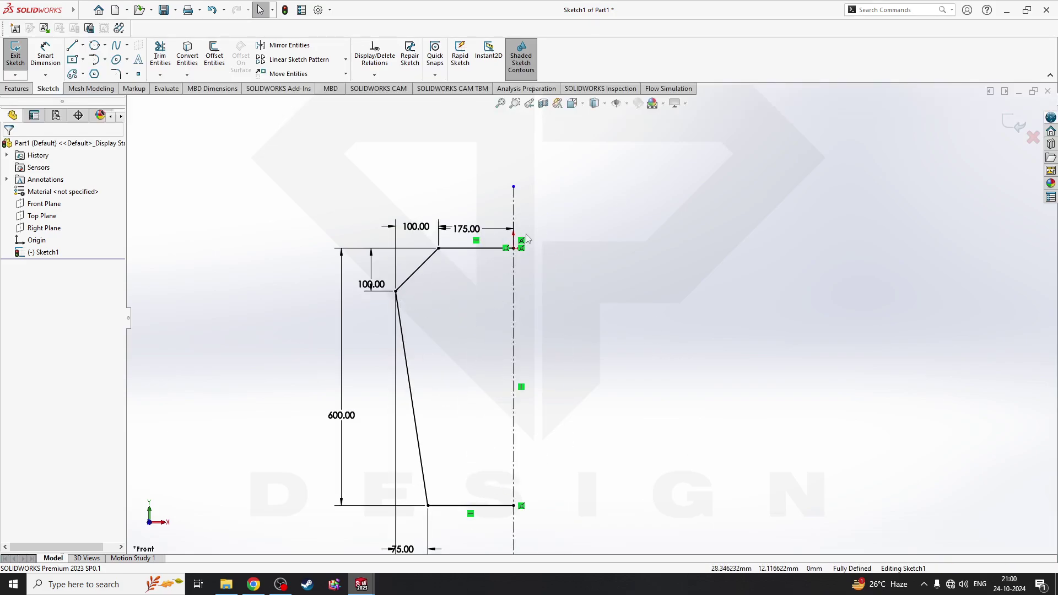
left_click(286, 45)
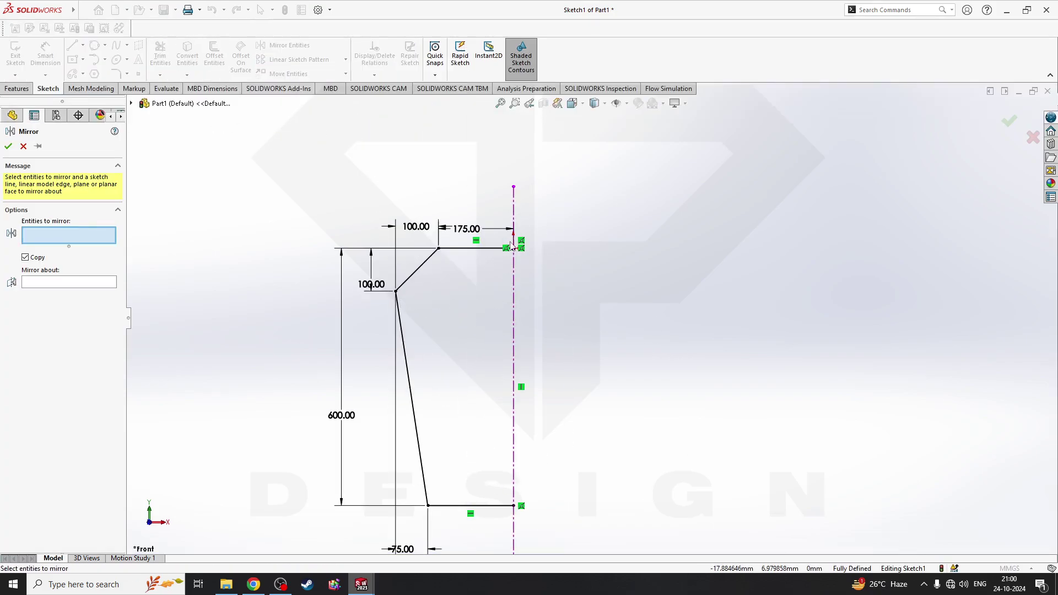
left_click_drag(463, 197, 302, 545)
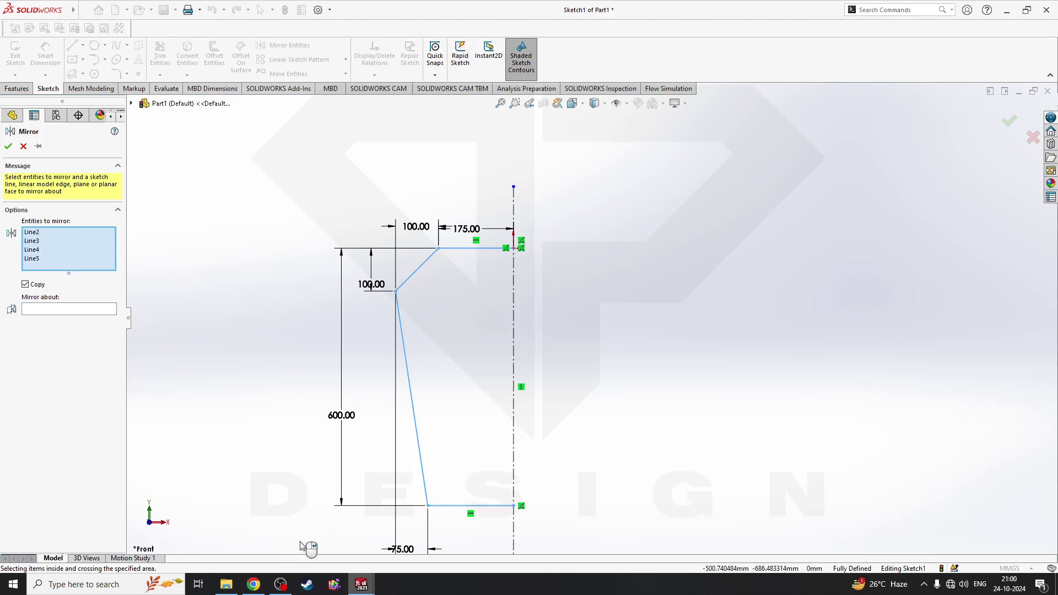
left_click(88, 310)
left_click(515, 314)
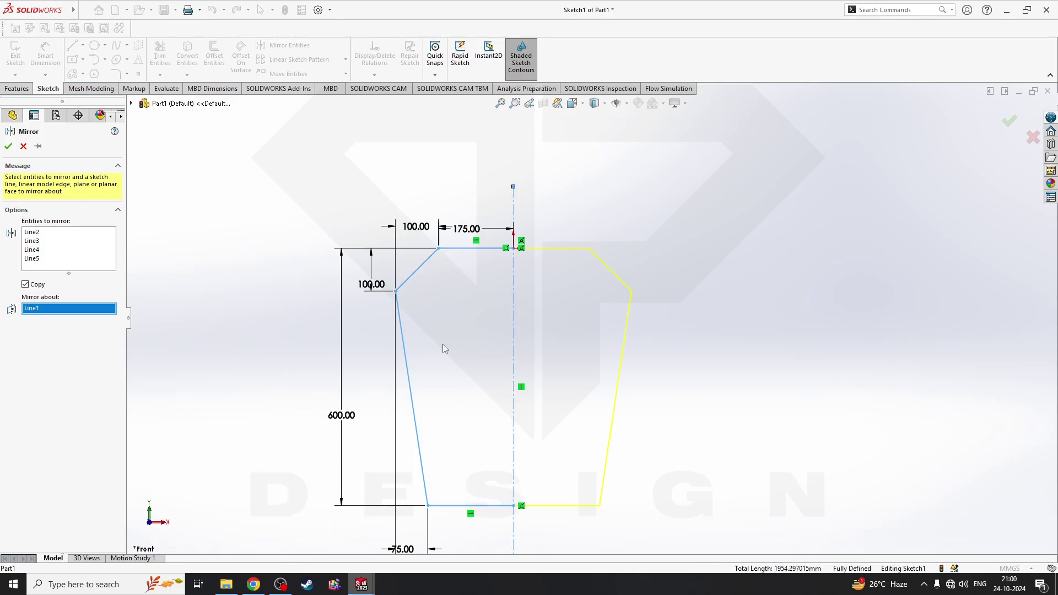
left_click(8, 146)
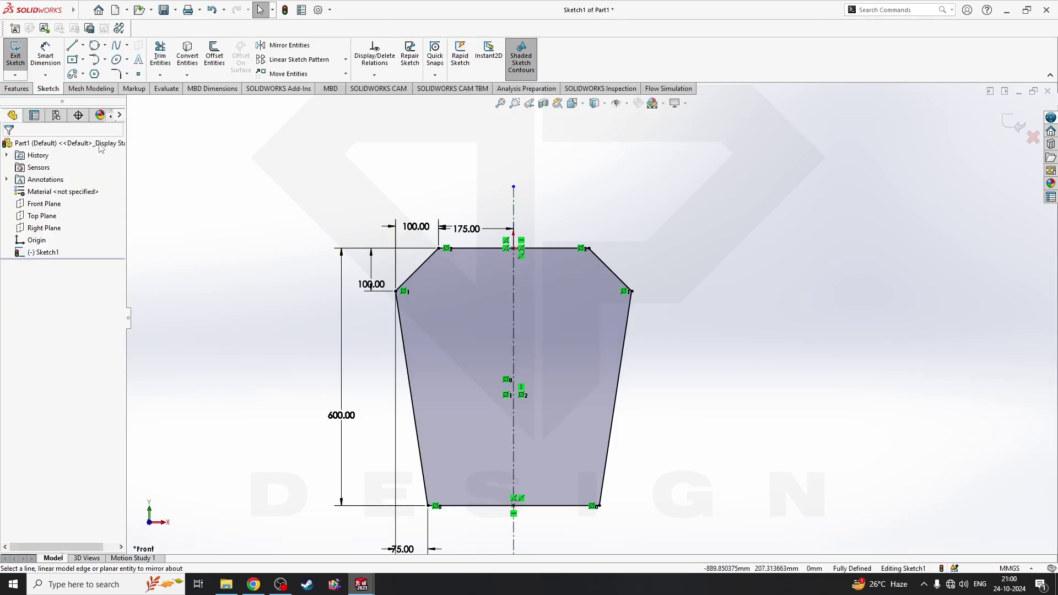
Extrude the closed template profile as a blind boss 10 mm deep
left_click(15, 88)
left_click(20, 55)
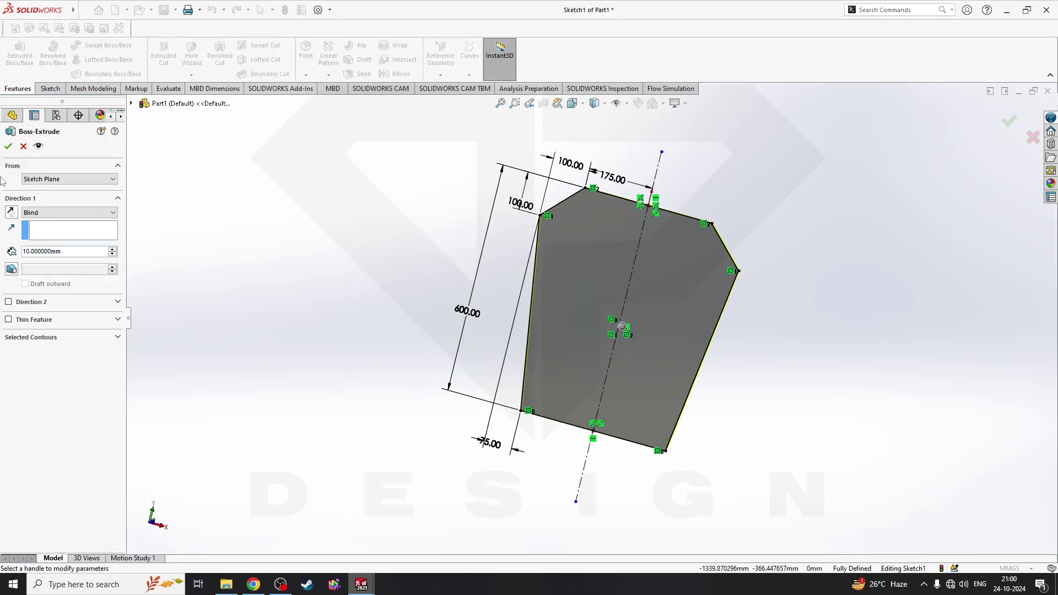
left_click(8, 146)
Start a sketch on the plate's front face and draw a wide, flat center rectangle near its middle, centred horizontally in line with the origin
middle_click_drag(557, 279, 648, 301)
right_click(648, 301)
left_click(673, 279)
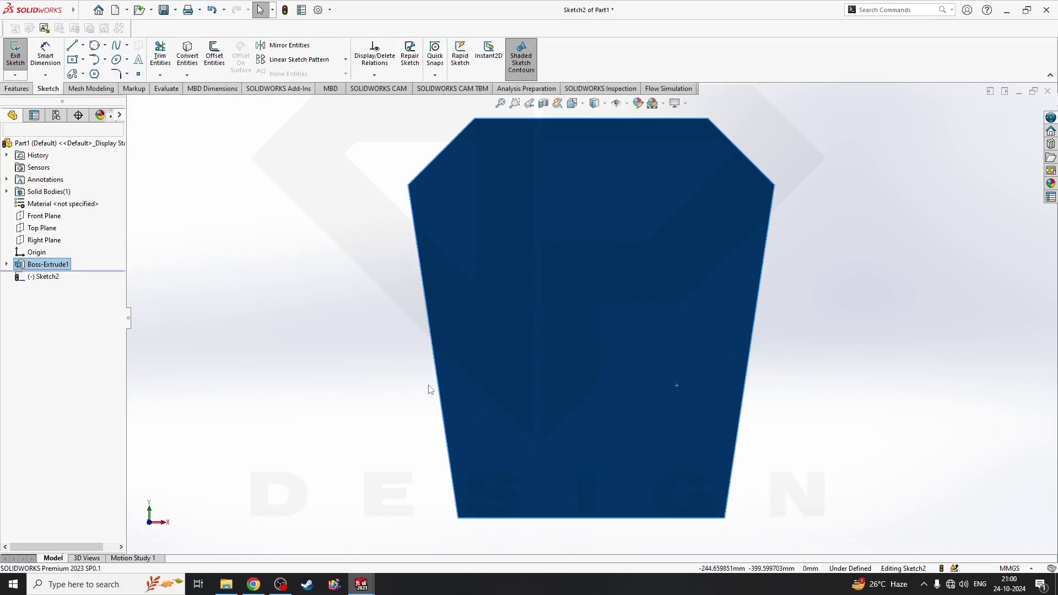
left_click(72, 59)
left_click(567, 306)
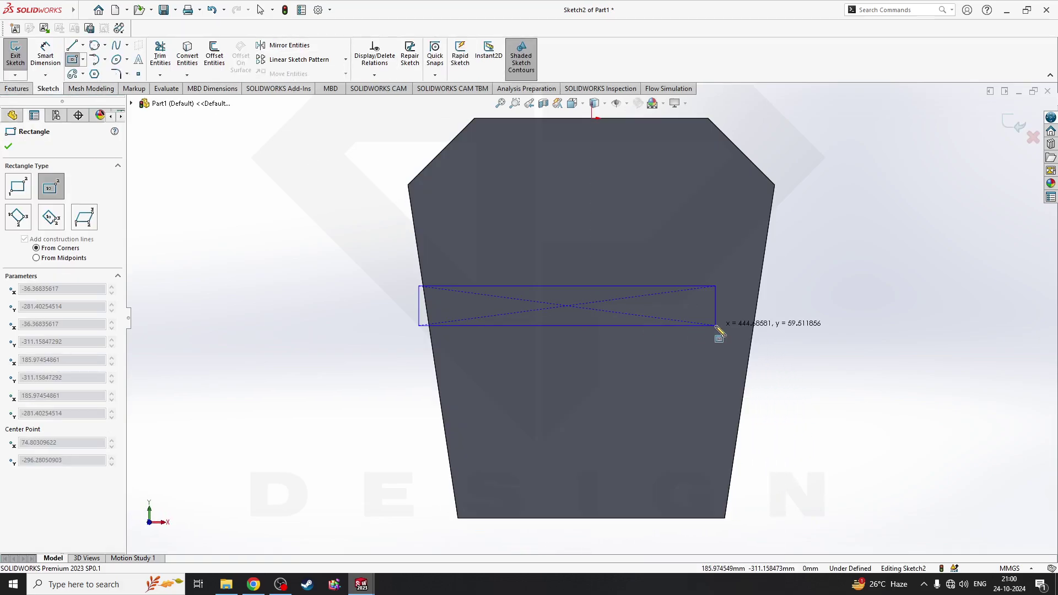
left_click(658, 321)
key("Escape")
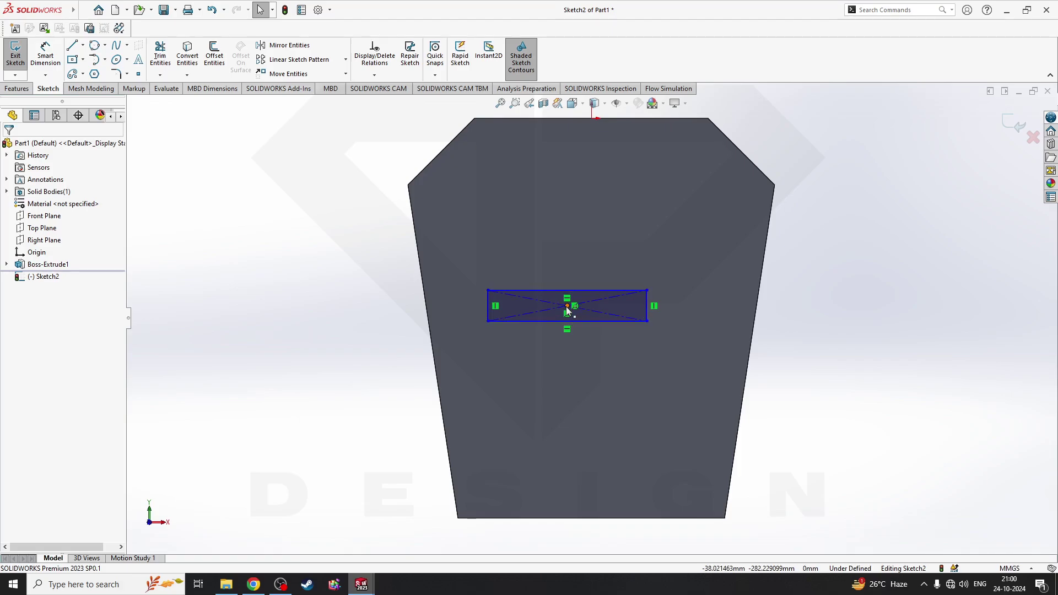
left_click_drag(567, 306, 593, 309)
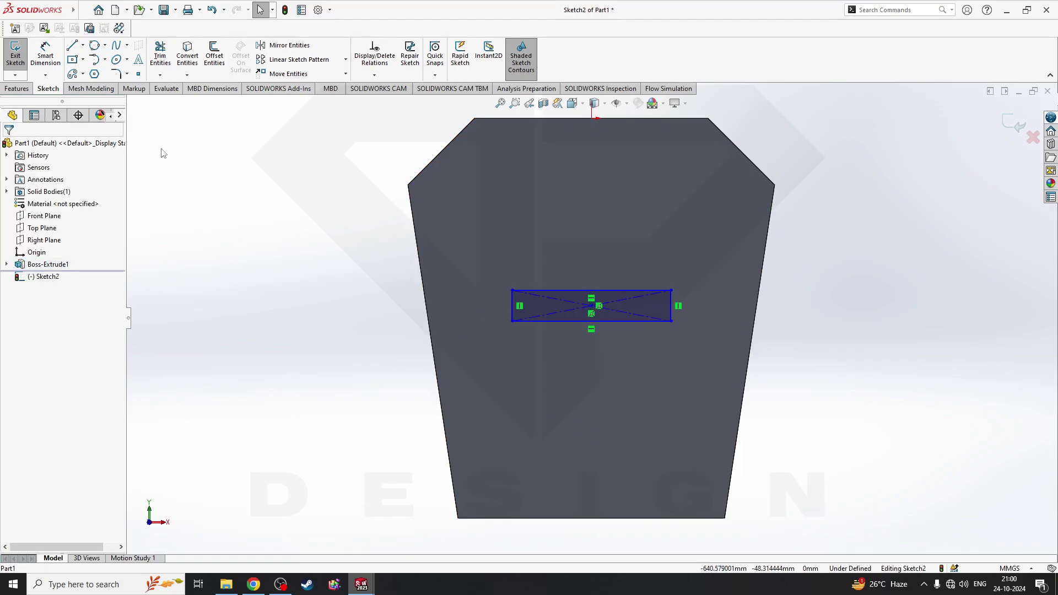
Draw a second center rectangle of matching width just below the first, vertically aligned with its center
left_click(72, 59)
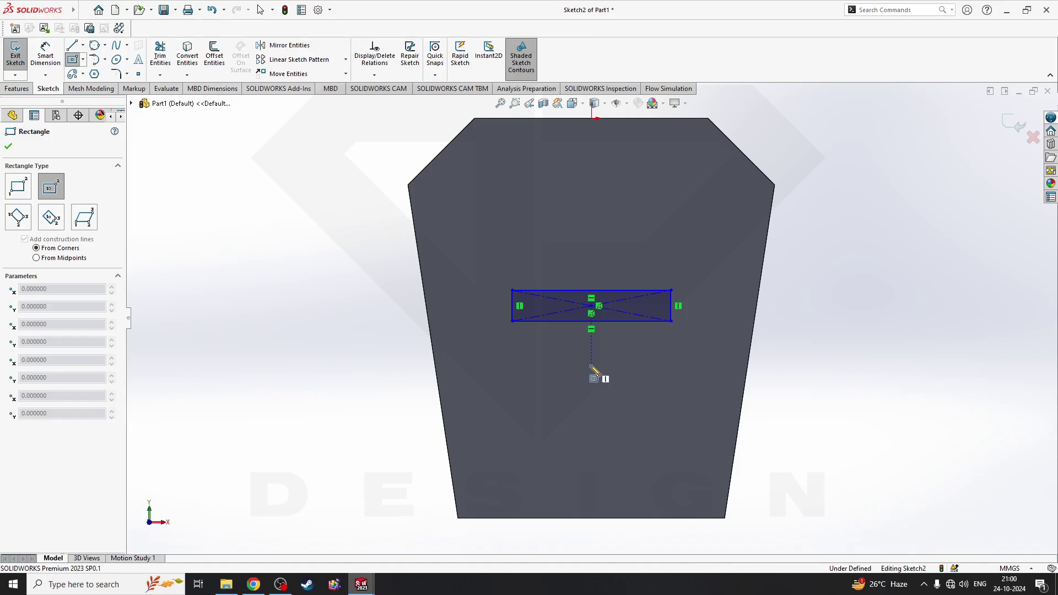
left_click(592, 351)
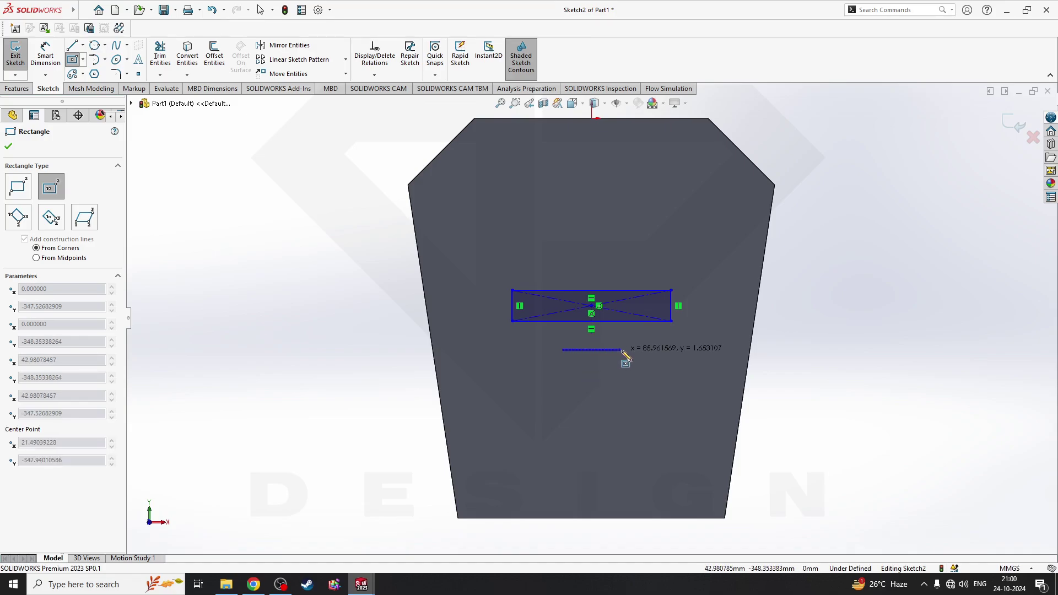
left_click(671, 361)
key("Escape")
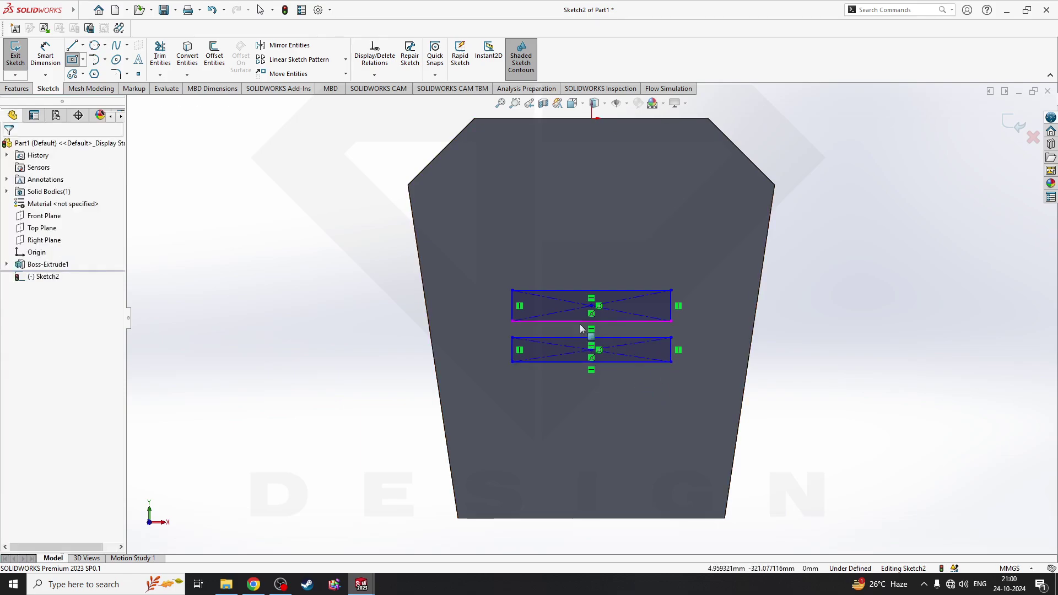
Cut both sketched rectangles through the plate with a blind Extruded Cut 91 mm deep
left_click(18, 88)
left_click(163, 55)
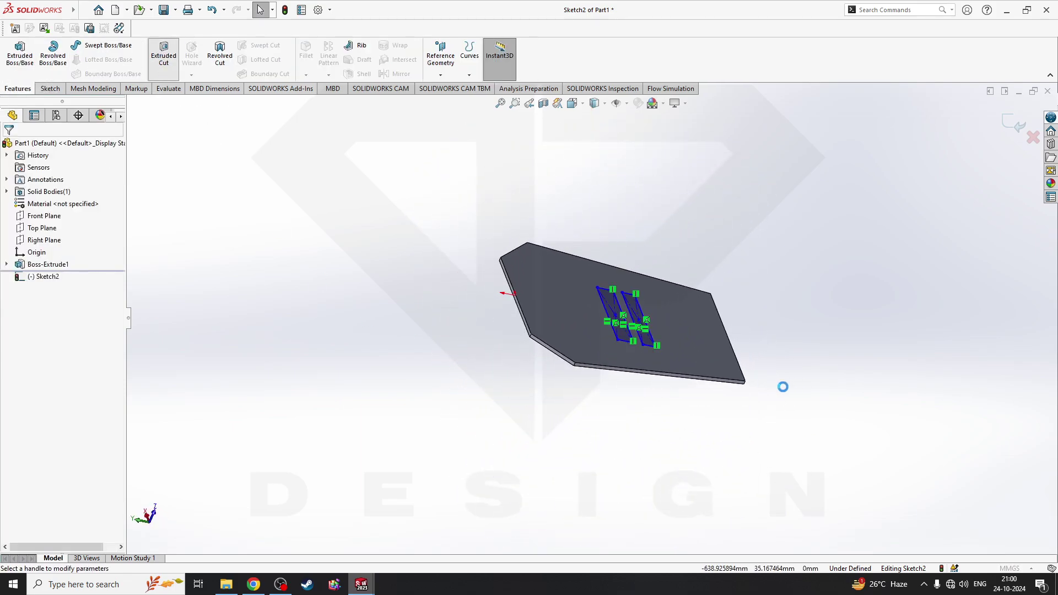
scroll(631, 323, "up", 3)
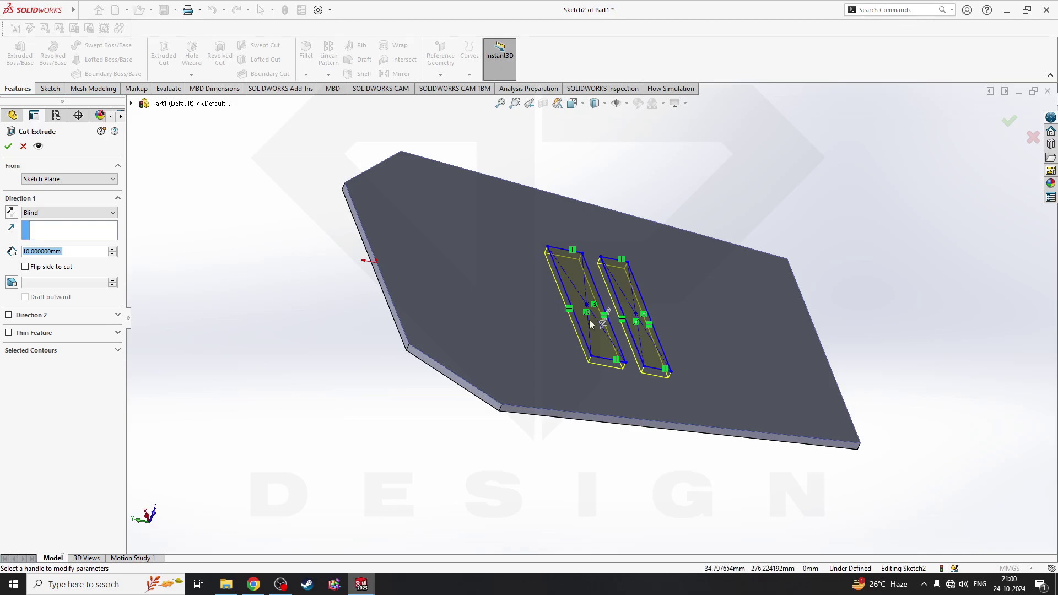
type("91")
key("Return")
left_click(9, 147)
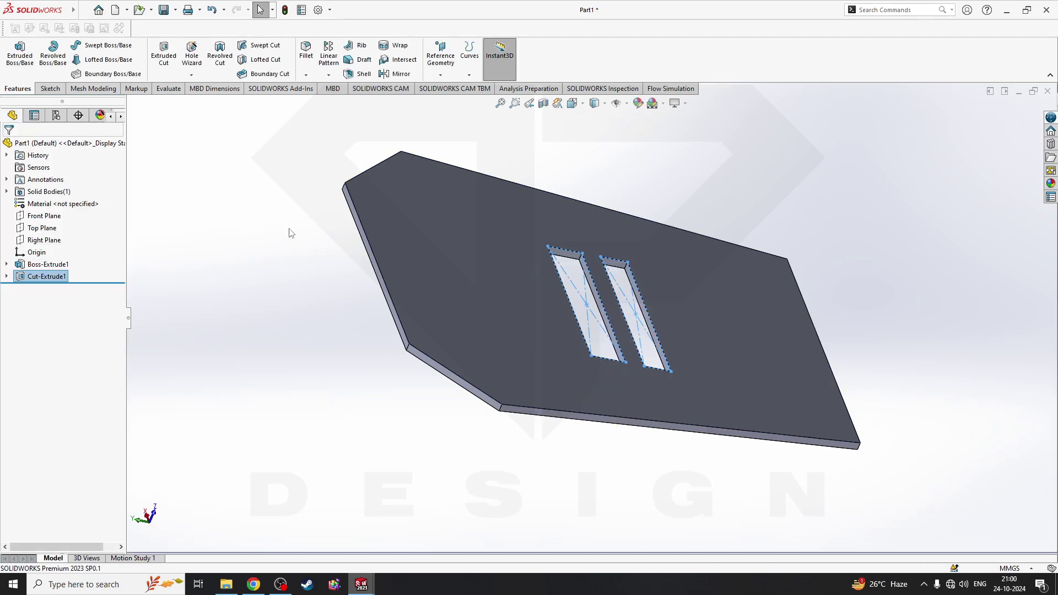
View the cut plate from another angle, close the template part and return to the chassis part CHS-P-1
left_click(292, 233)
middle_click_drag(563, 331, 650, 415)
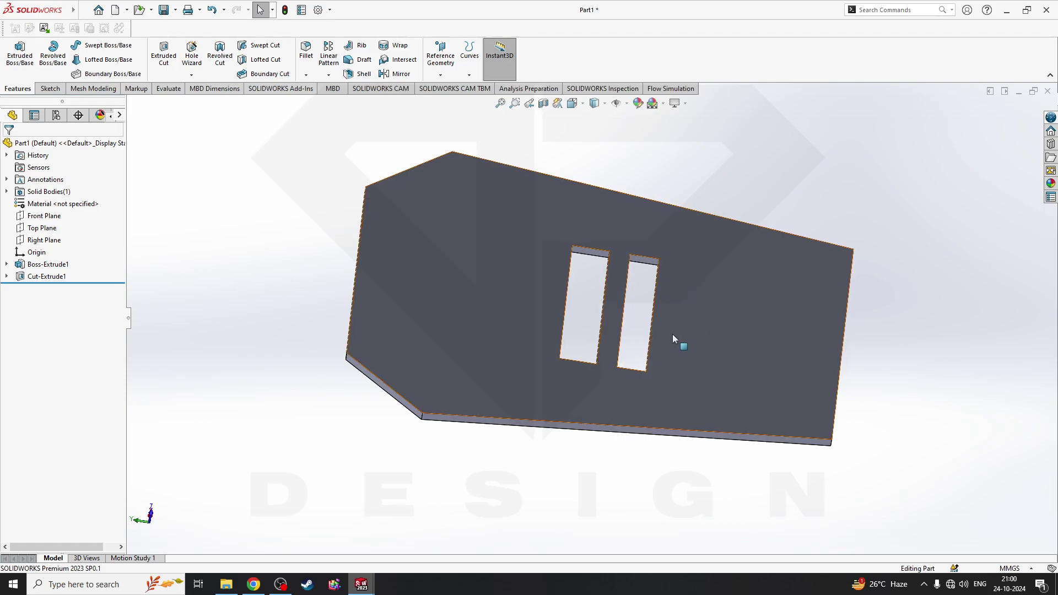
scroll(761, 297, "up", 4)
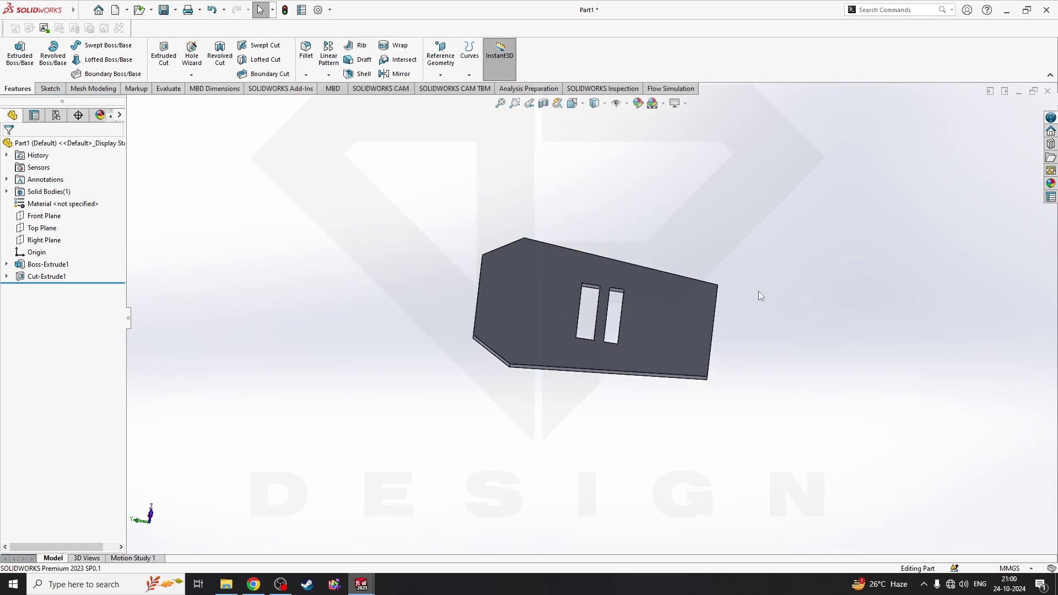
left_click(1048, 91)
left_click(551, 301)
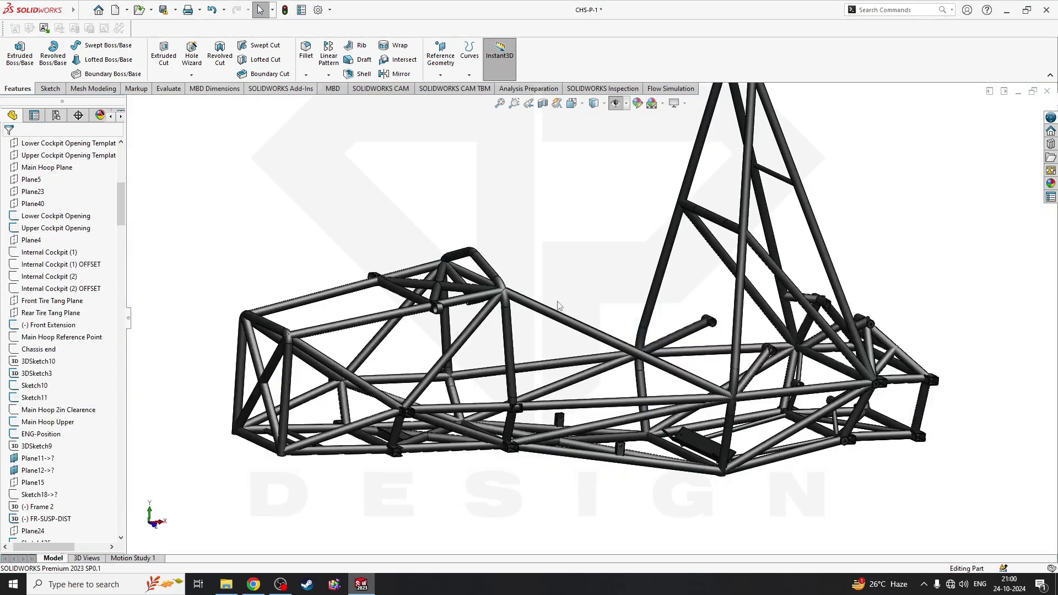
Examine the chassis frame around the cockpit opening between the front hoop and the main hoop from several angles
middle_click_drag(557, 301, 629, 379)
middle_click_drag(688, 314, 479, 435)
scroll(501, 316, "down", 1)
middle_click_drag(492, 341, 361, 424)
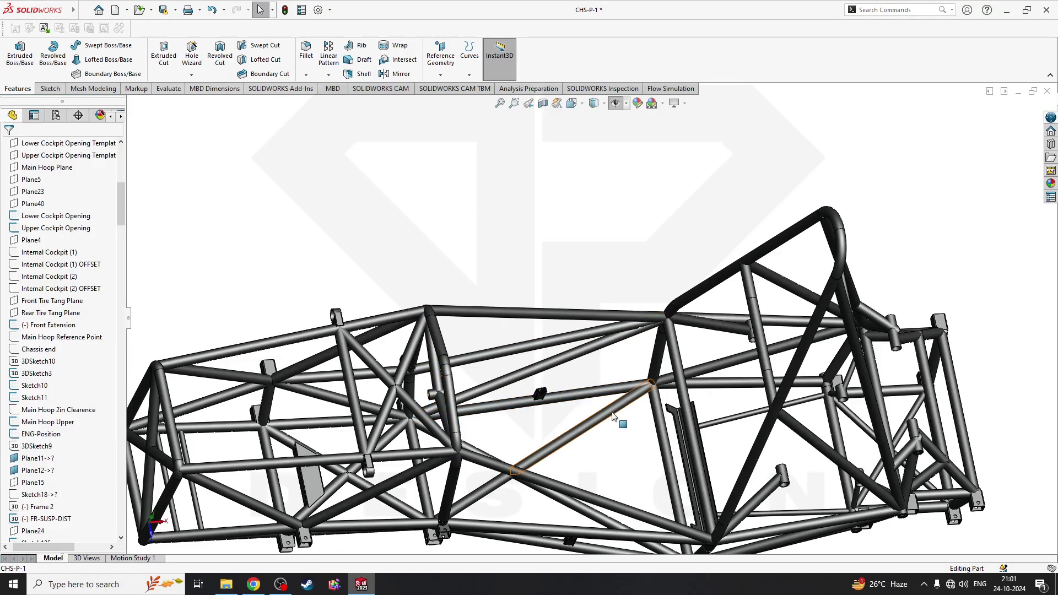
middle_click_drag(555, 414, 356, 389)
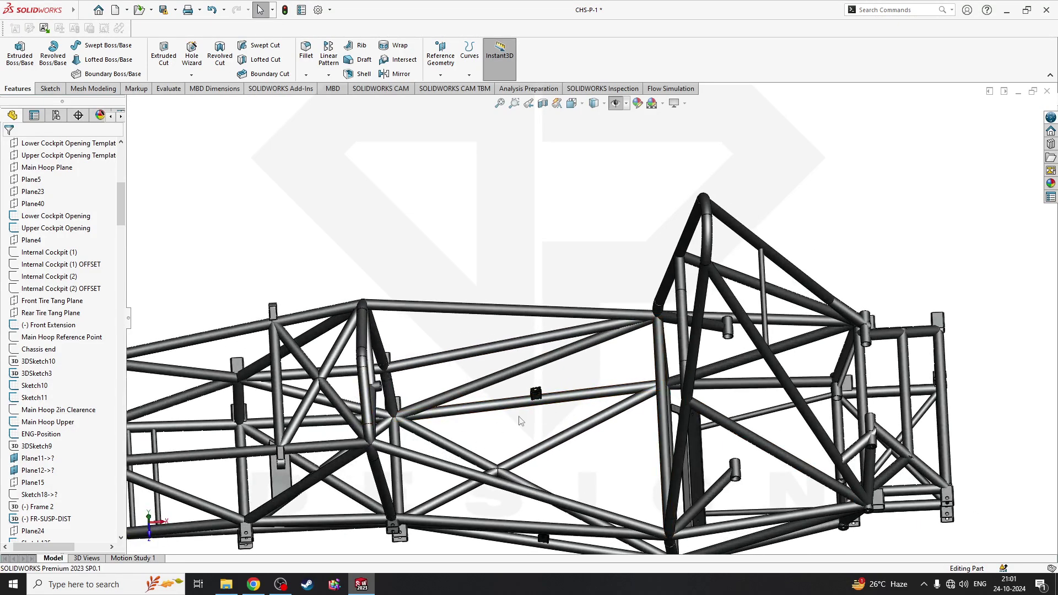
scroll(410, 399, "down", 2)
scroll(361, 383, "down", 2)
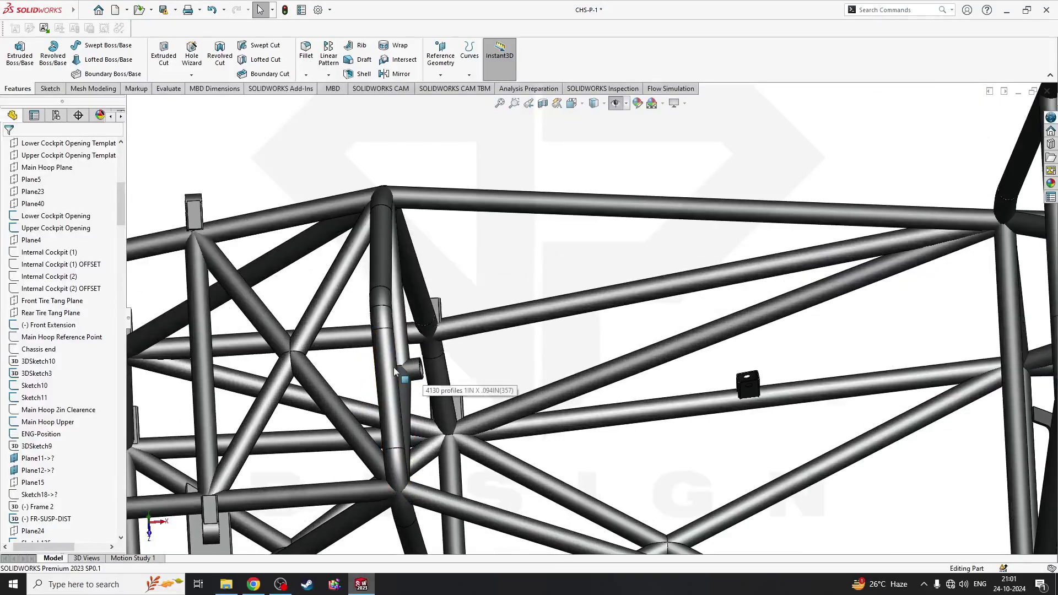
middle_click_drag(422, 374, 352, 387)
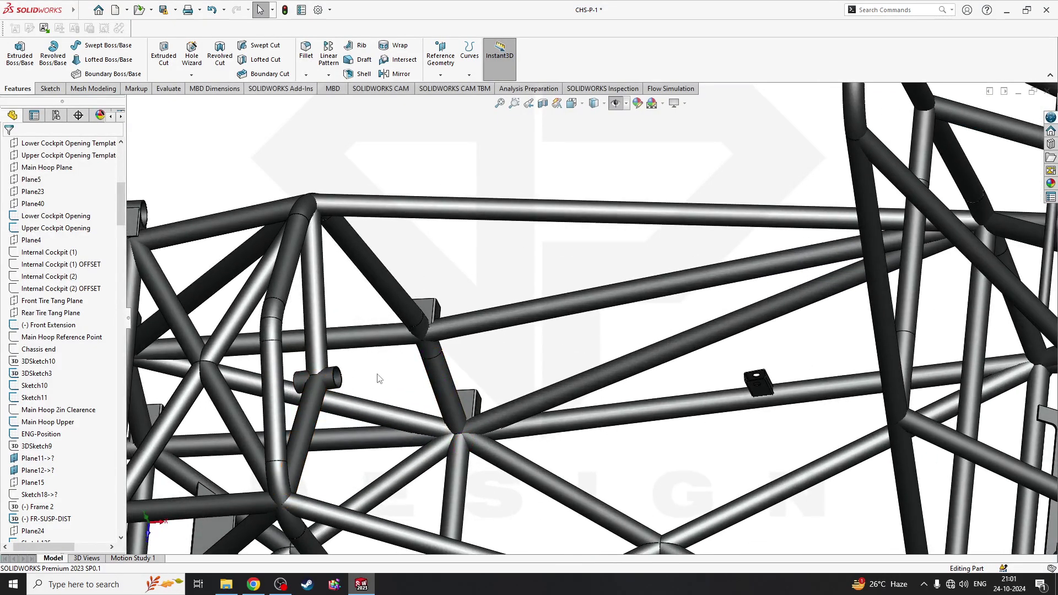
middle_click_drag(423, 382, 463, 389)
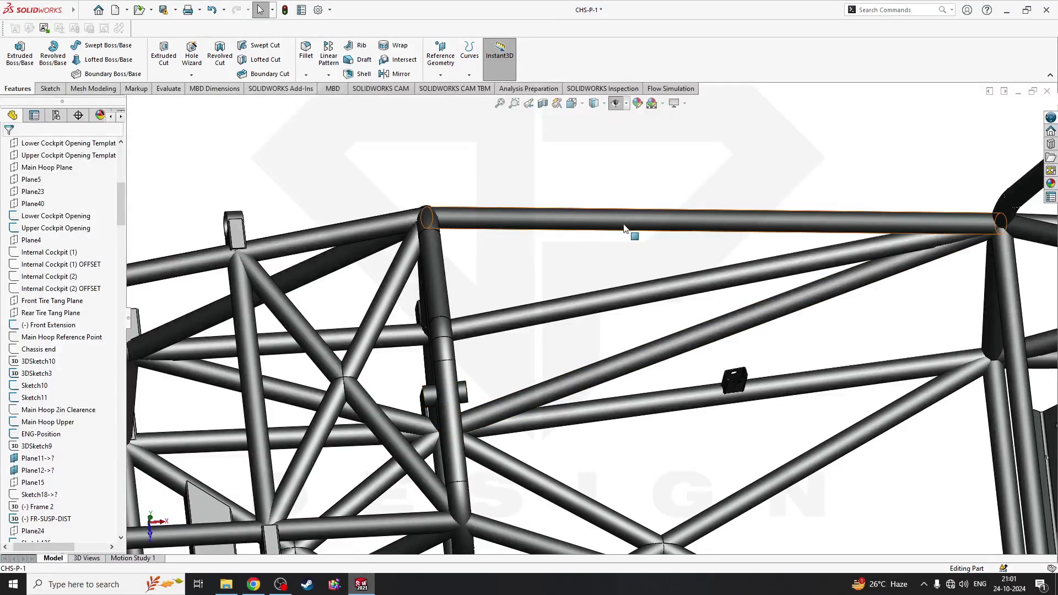
middle_click_drag(621, 424, 556, 417)
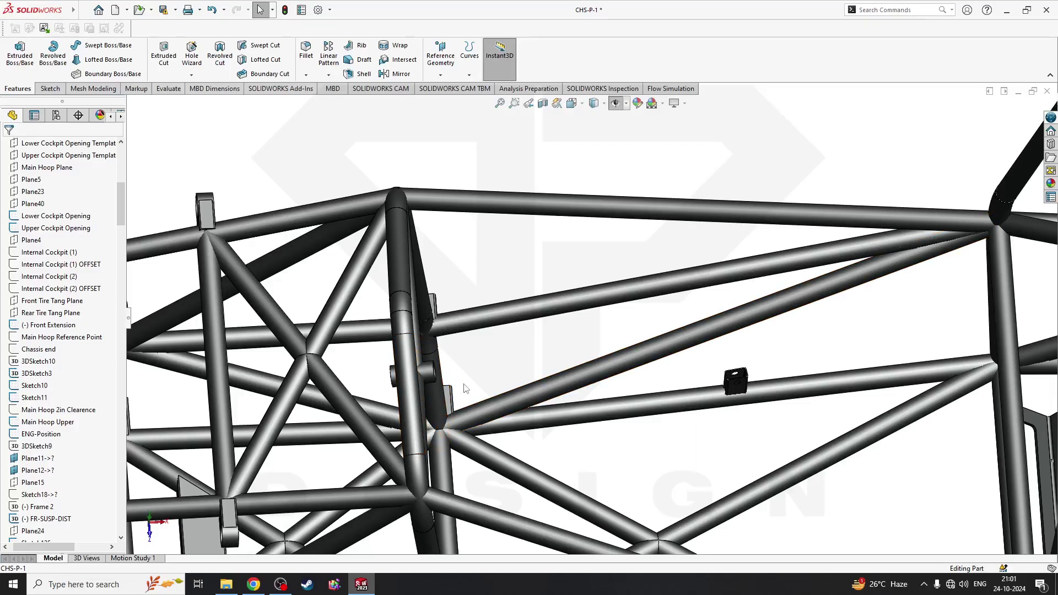
middle_click_drag(468, 375, 471, 368)
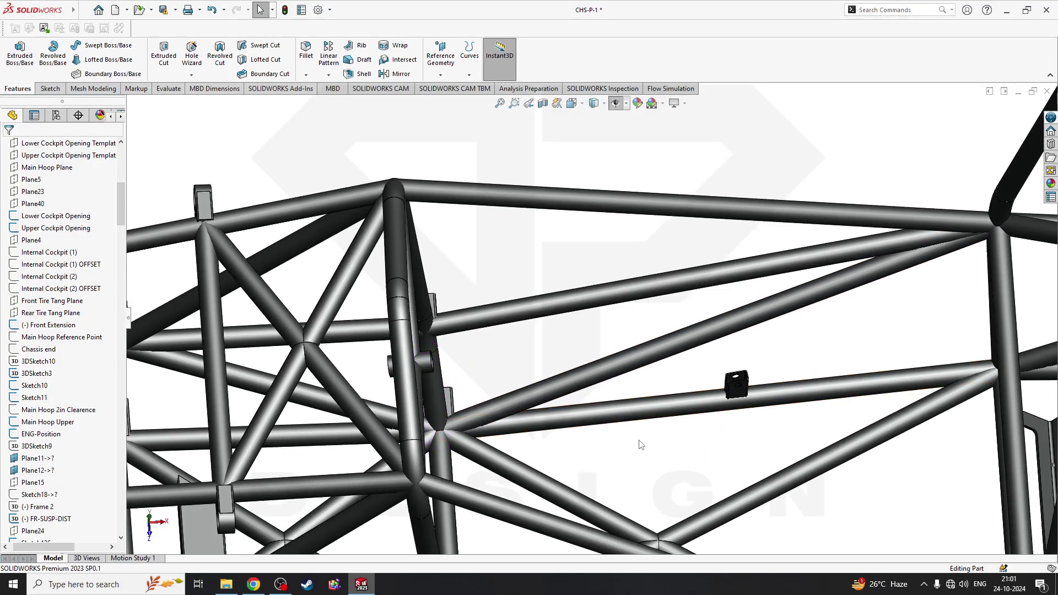
middle_click_drag(638, 440, 596, 378)
scroll(656, 331, "up", 3)
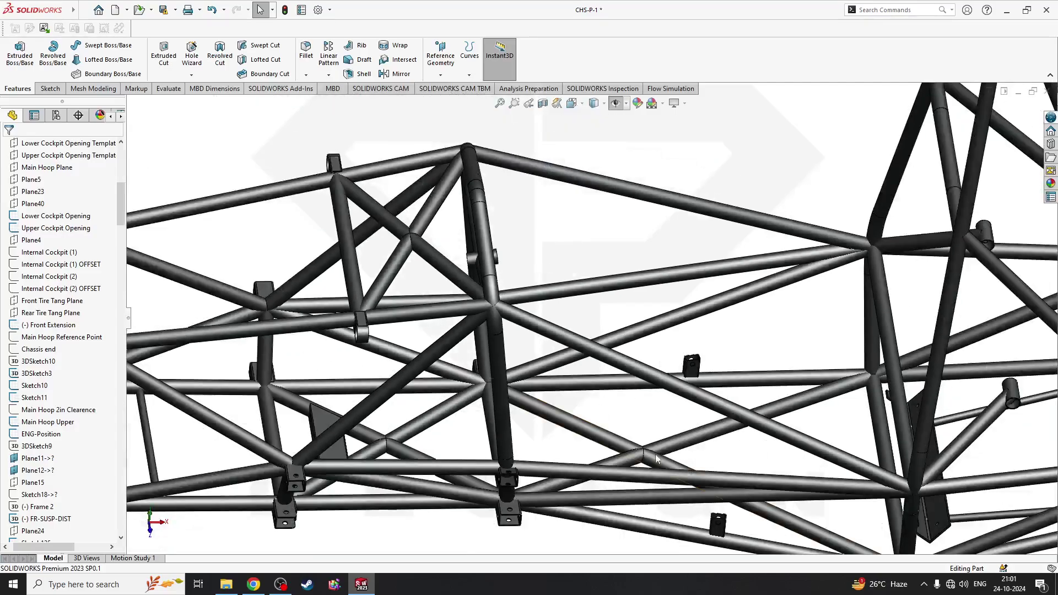
middle_click_drag(682, 402, 682, 429)
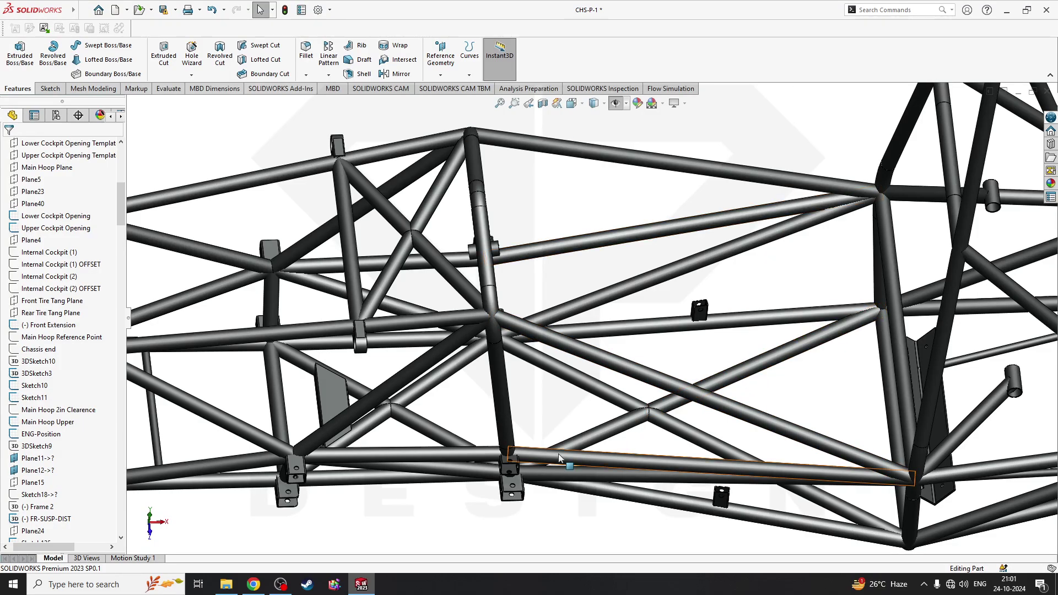
middle_click_drag(739, 358, 508, 413)
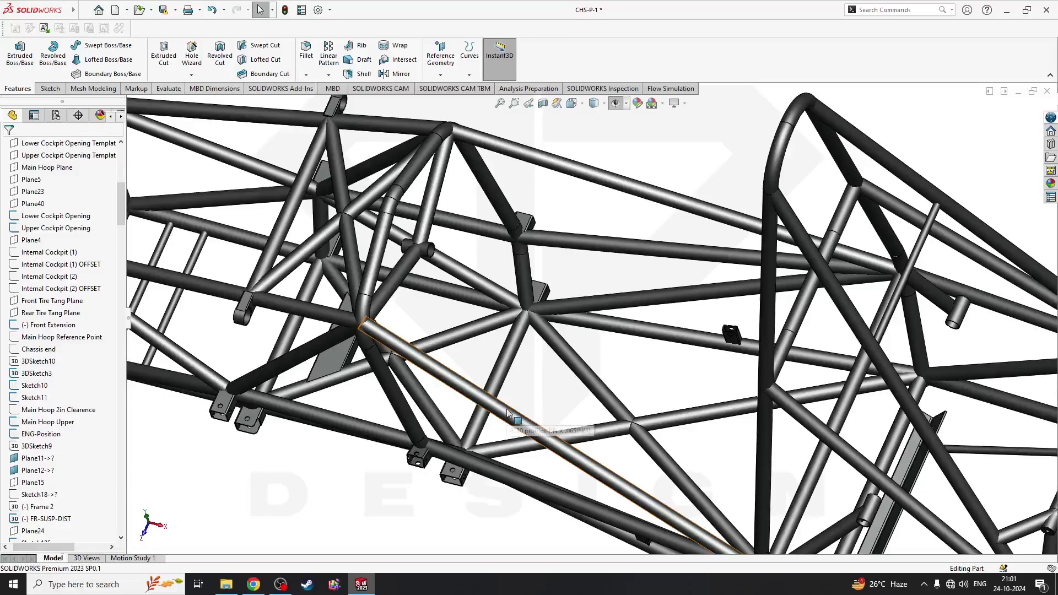
Highlight in turn the two upper side tubes that run from the front hoop to the main hoop
left_click(506, 409)
left_click(654, 189)
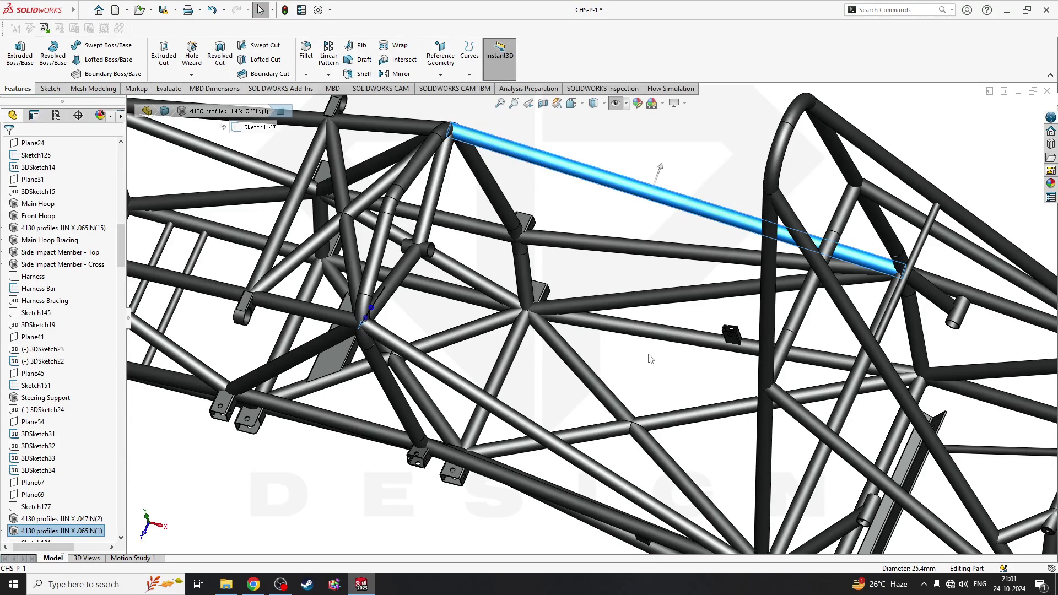
scroll(701, 275, "down", 1)
scroll(545, 303, "up", 2)
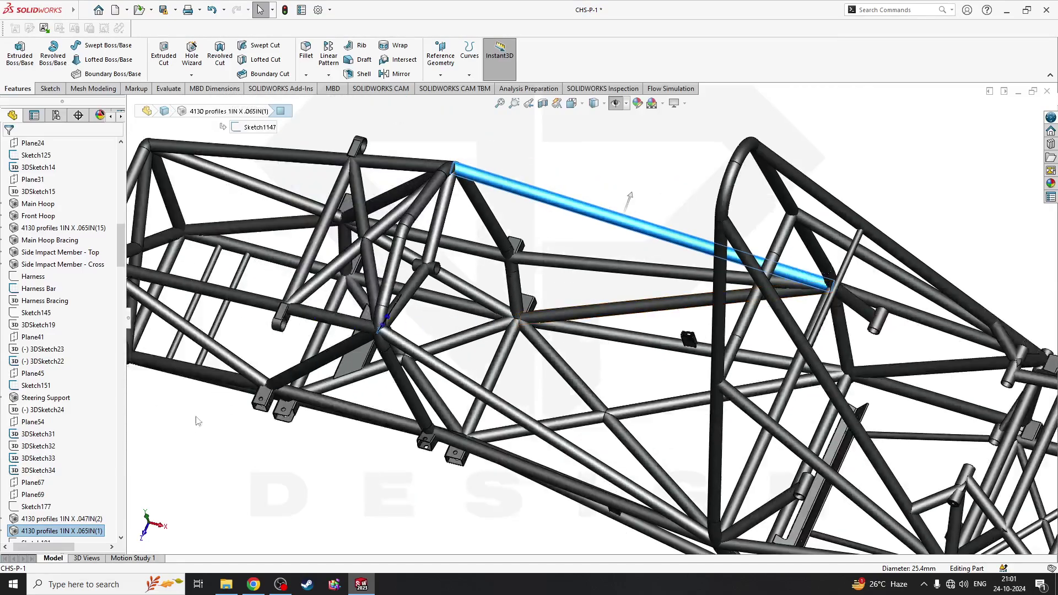
Find the Lower and Upper Cockpit Opening Template planes and highlight both together against the whole frame
scroll(94, 319, "up", 2)
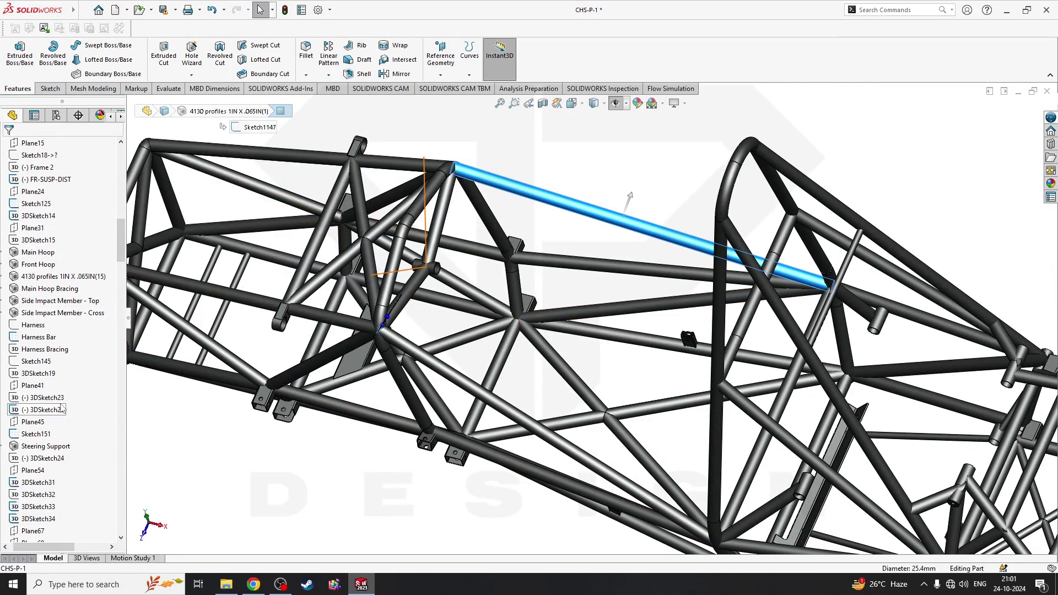
scroll(63, 221, "up", 4)
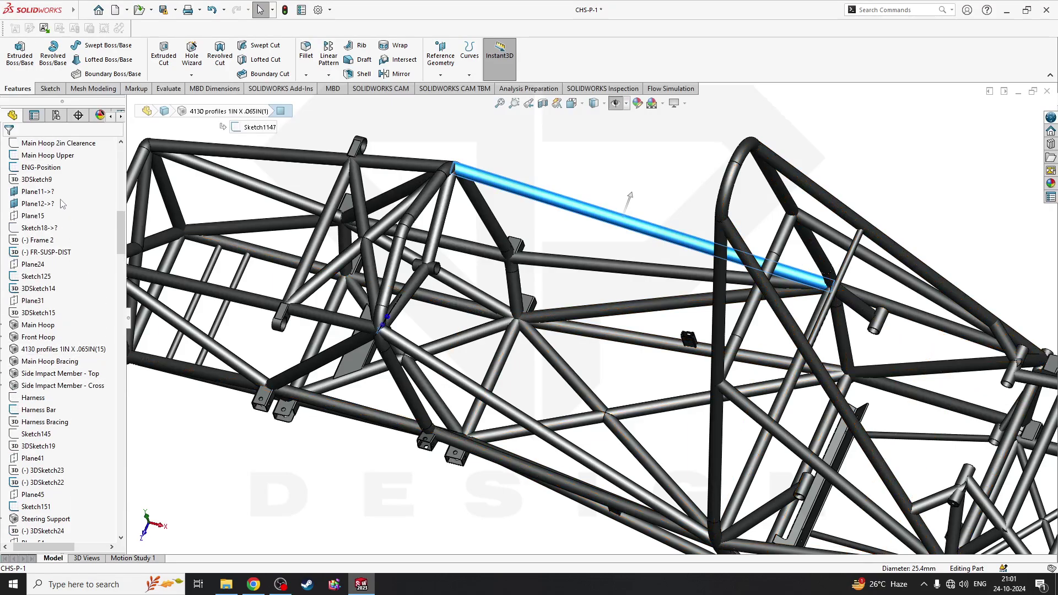
scroll(63, 186, "up", 9)
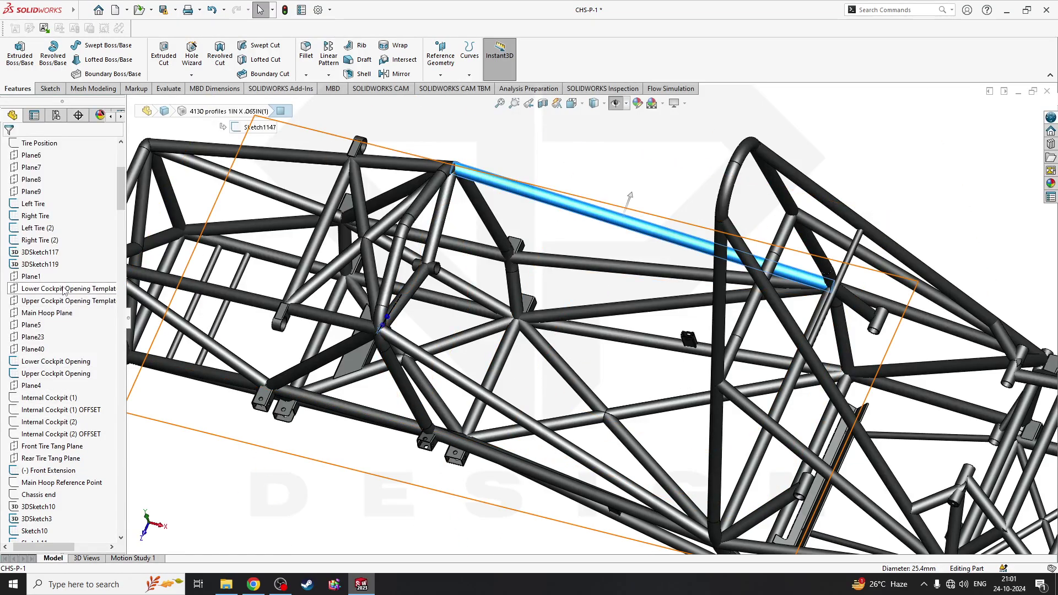
left_click(65, 291)
scroll(527, 317, "up", 4)
middle_click_drag(538, 385, 663, 353)
left_click(86, 301, "ctrl")
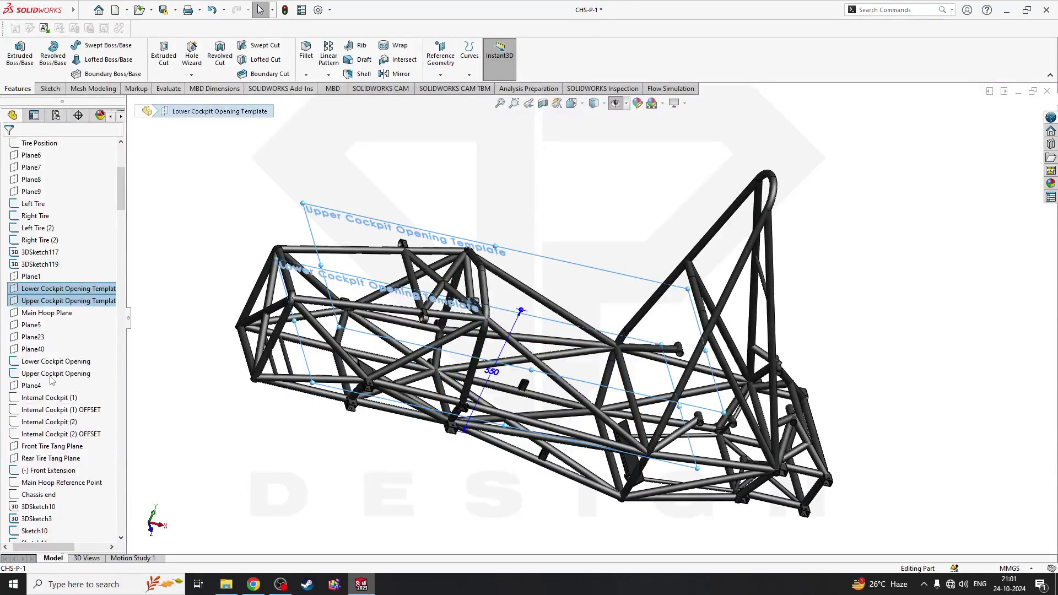
left_click(199, 393)
Measure the front edge of the Upper Cockpit Opening sketch with a trial dimension and exit the sketch, discarding changes
left_click(85, 364)
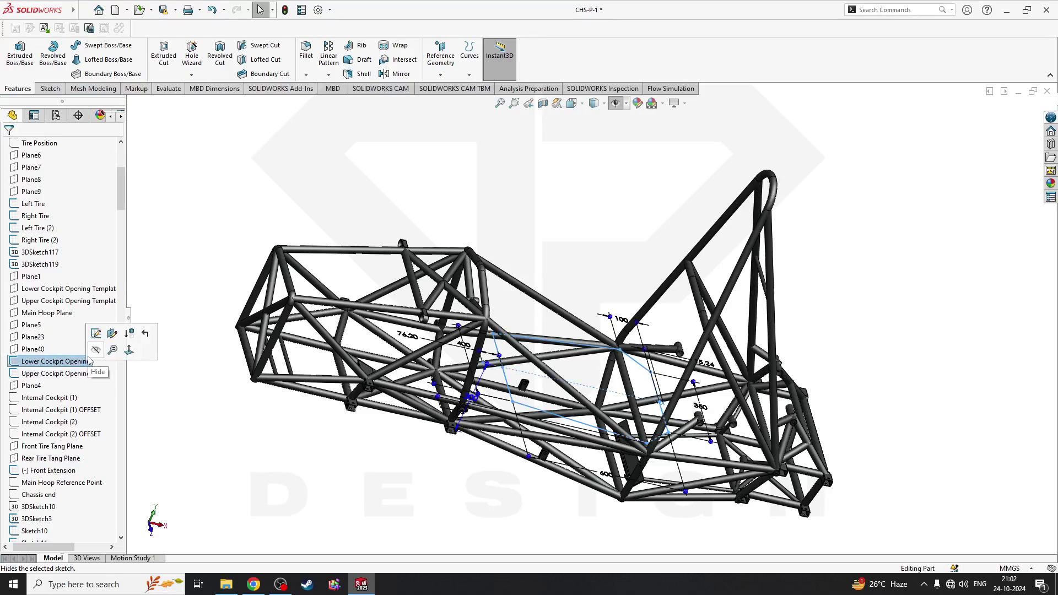
left_click(79, 373)
left_click(92, 343)
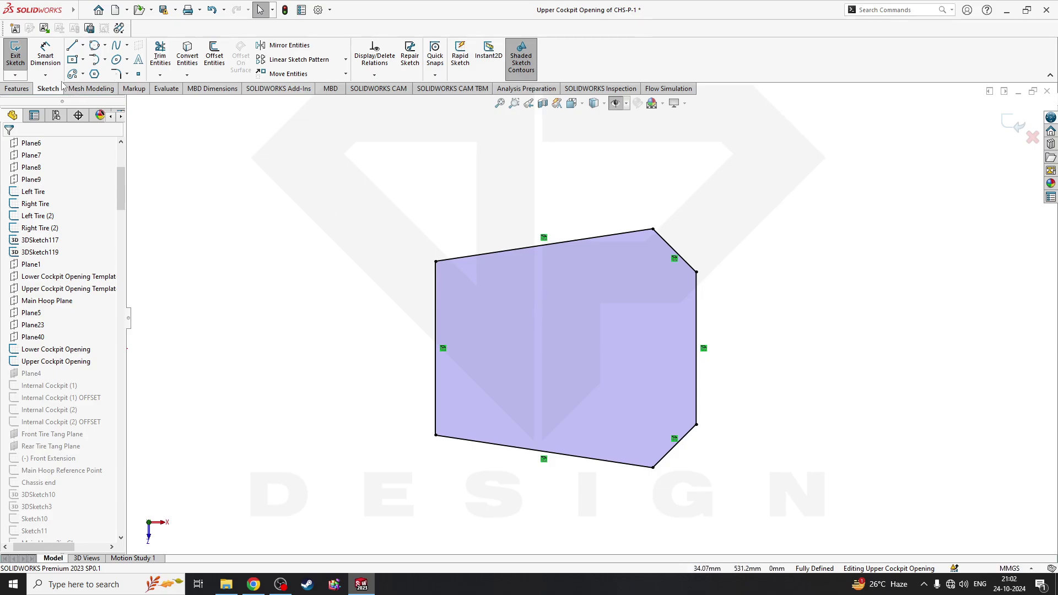
left_click(45, 55)
left_click(433, 346)
left_click(348, 350)
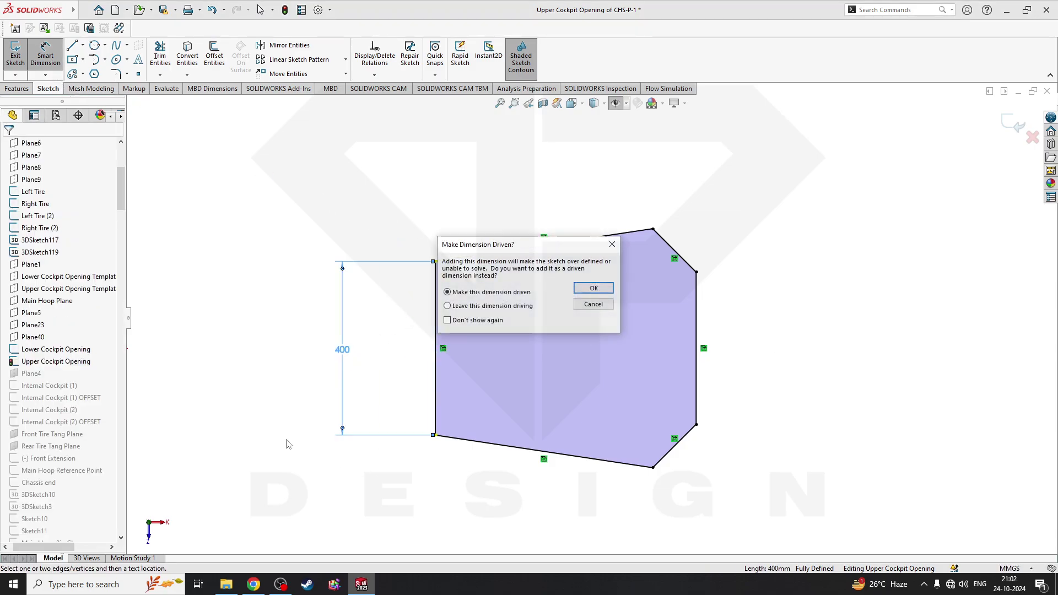
left_click(588, 307)
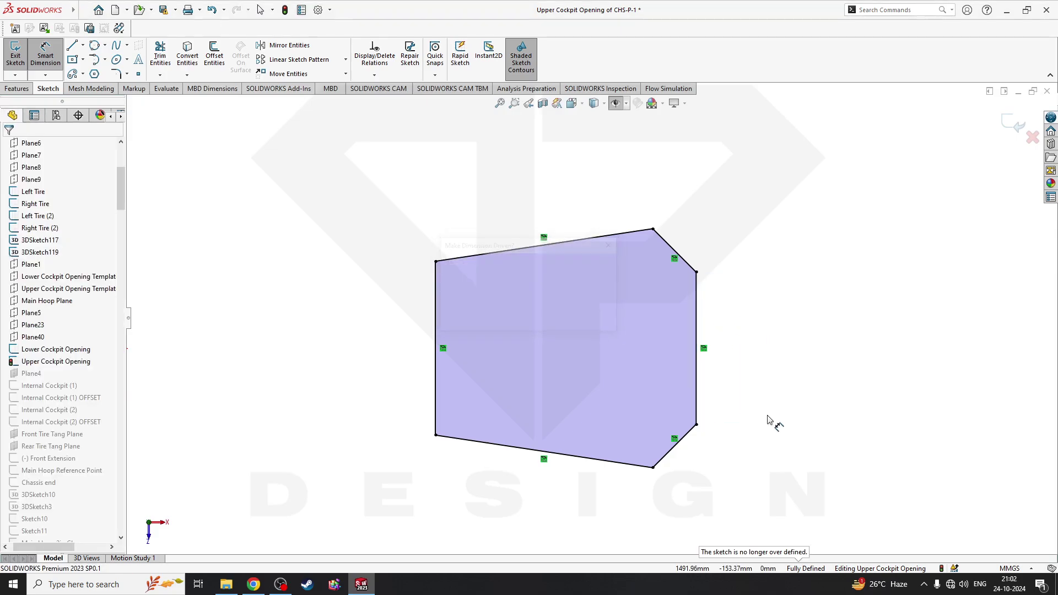
left_click(1031, 135)
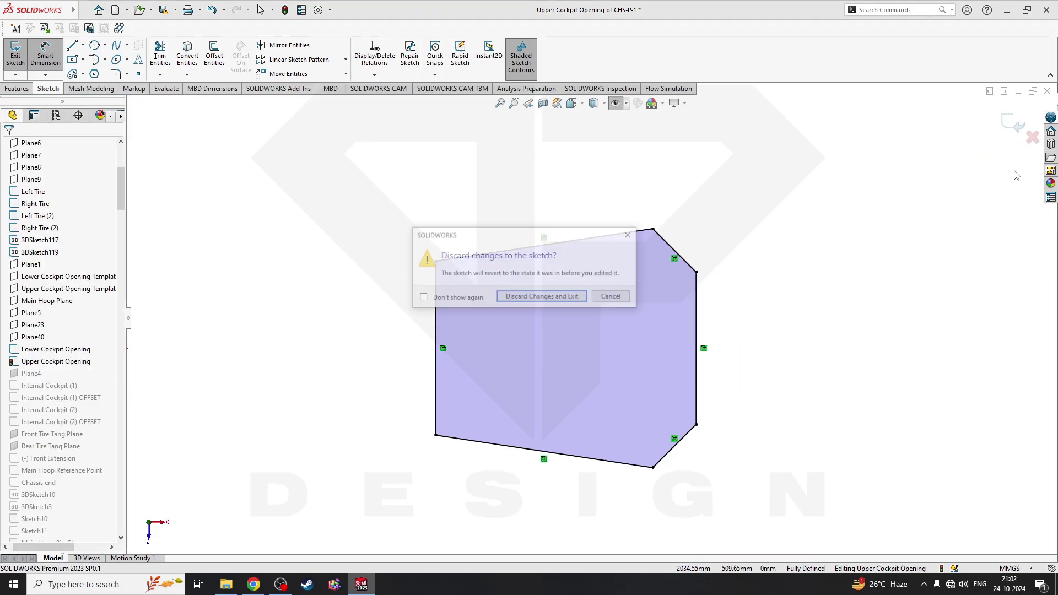
left_click(548, 302)
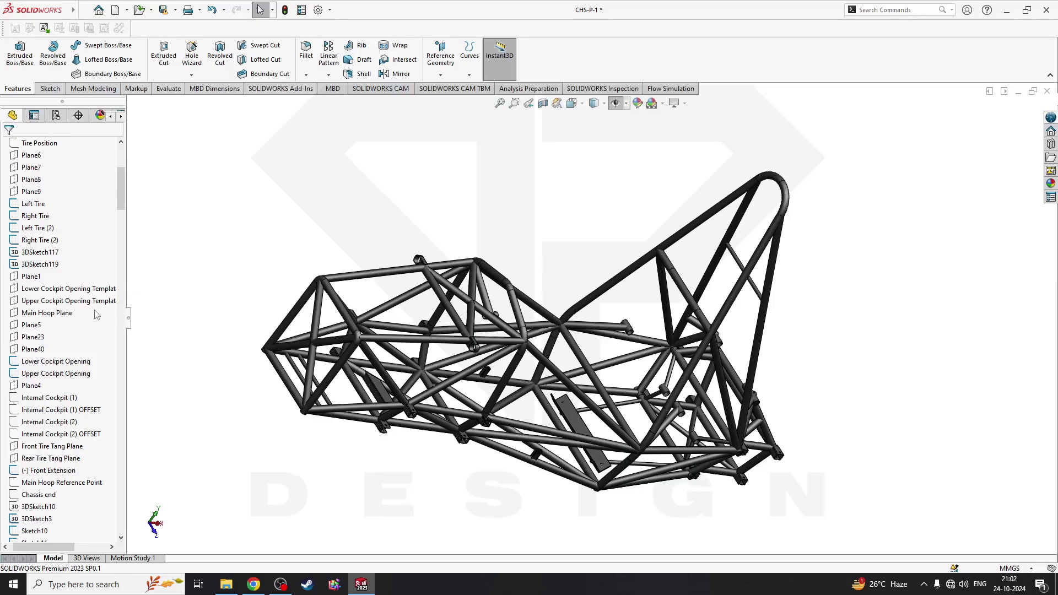
Highlight the Upper Cockpit Opening sketch within the chassis frame
left_click(68, 376)
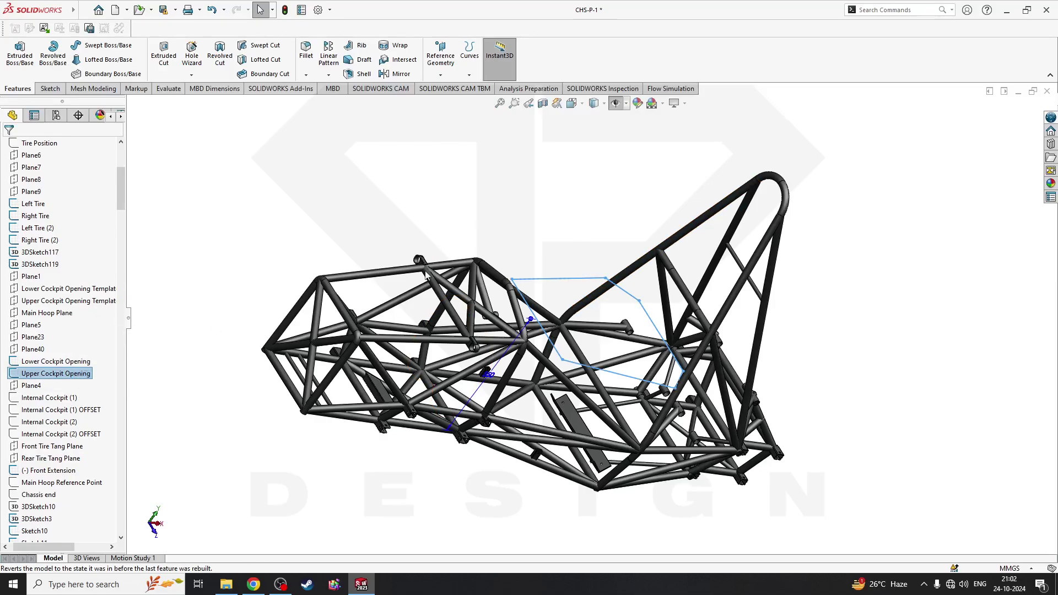
right_click(87, 379)
left_click(94, 361)
middle_click_drag(572, 338, 515, 348)
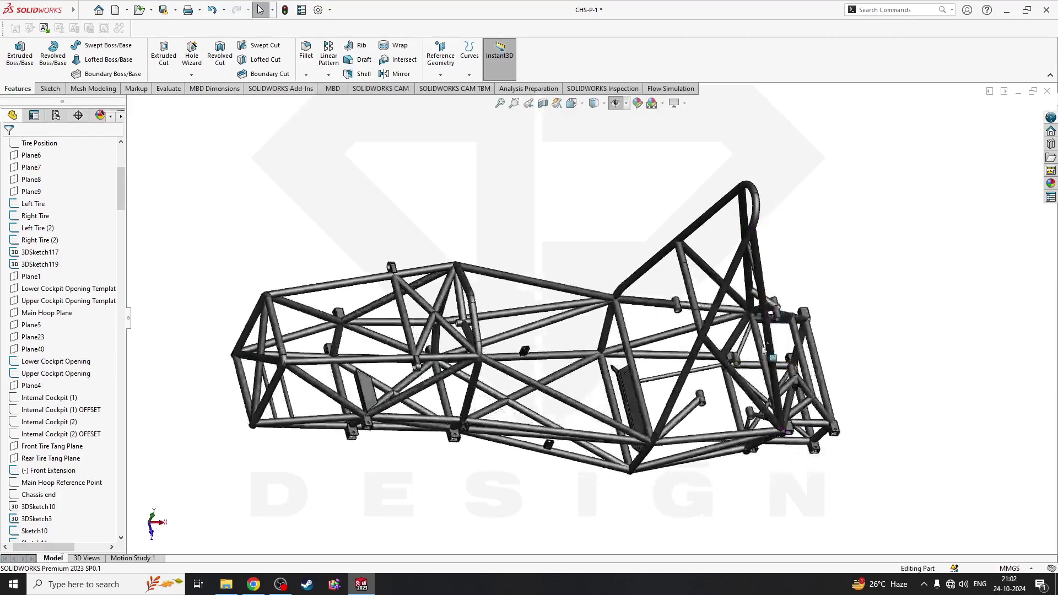
Turn the chassis to the top view and start a sketch on the Upper Cockpit Opening Template plane
key("space")
left_click(398, 315)
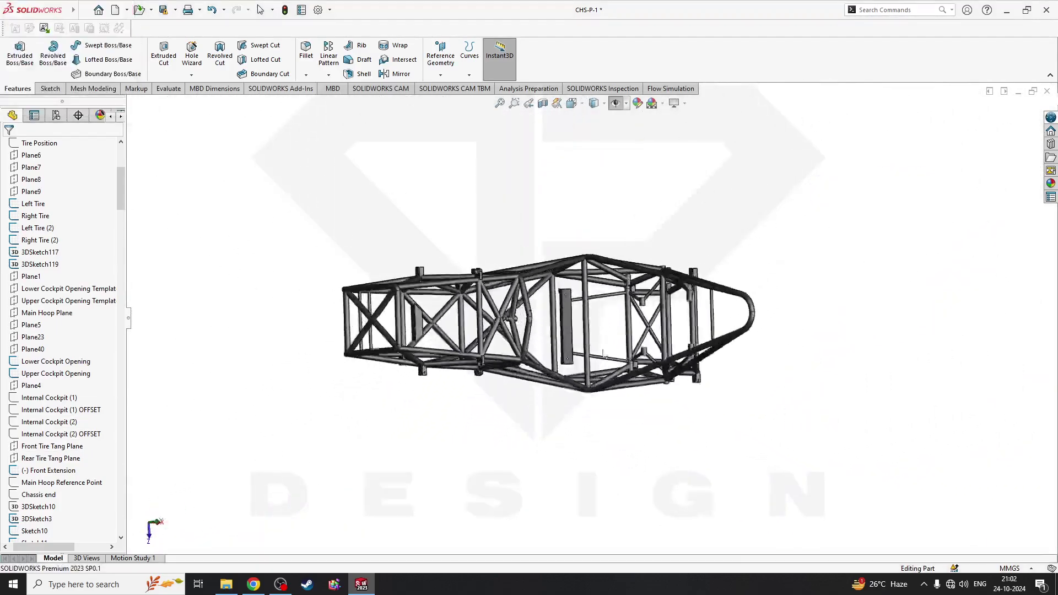
key("ctrl+5")
key("space")
left_click(576, 386)
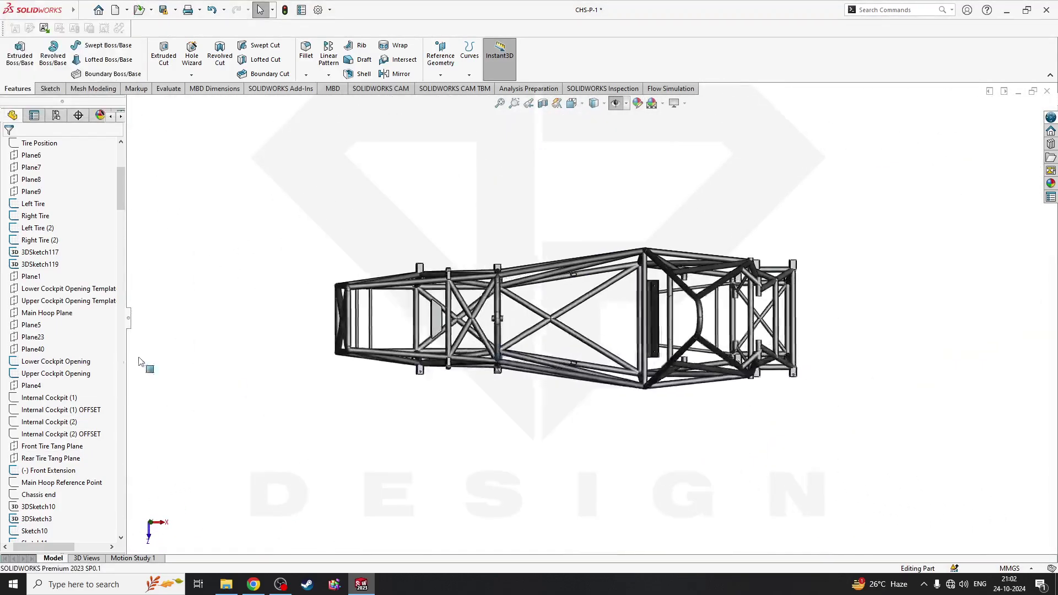
left_click(62, 304)
right_click(62, 301)
left_click(72, 283)
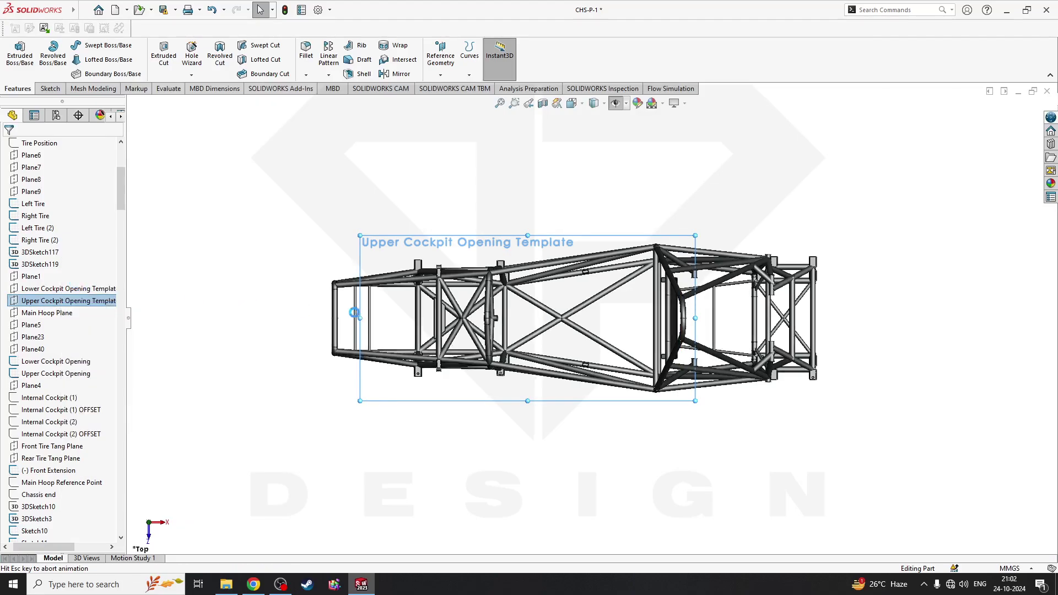
Convert the Upper Cockpit Opening outline into the new sketch as projected entities
right_click(29, 375)
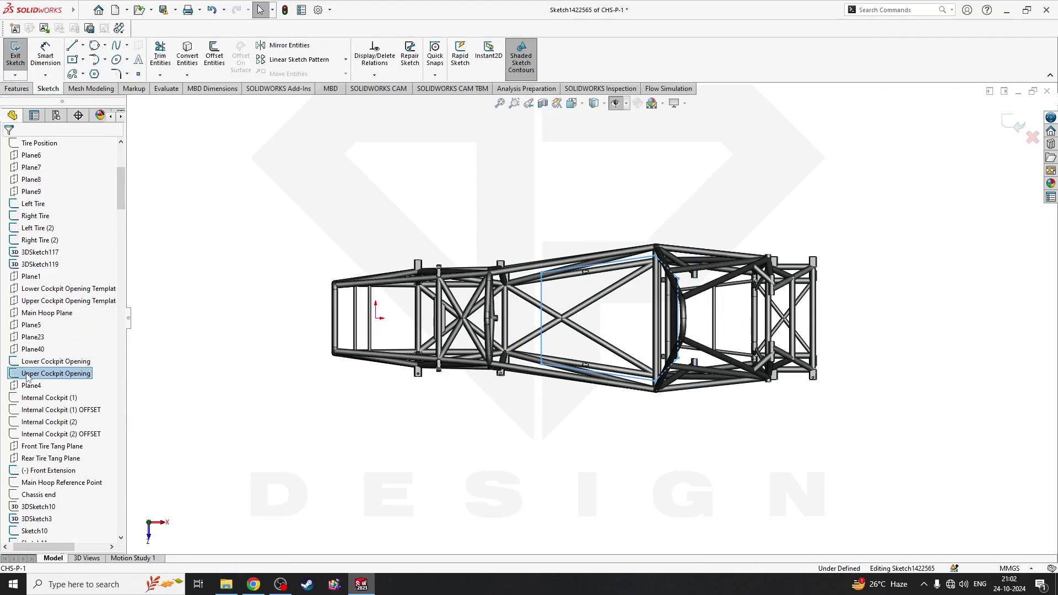
left_click(205, 351)
left_click(70, 376)
left_click(188, 56)
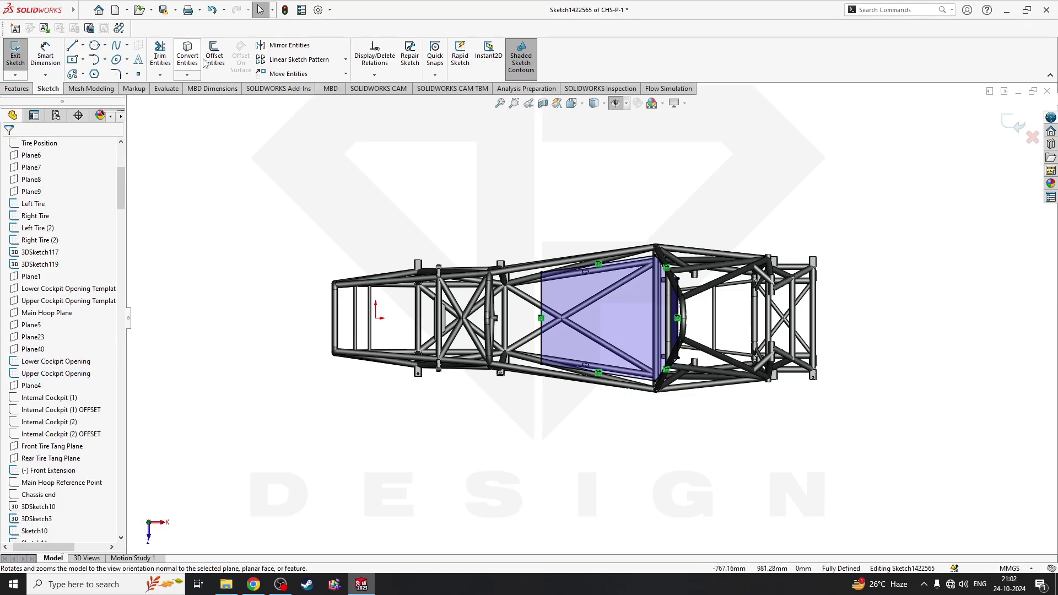
Start a boss extrusion of the projected cockpit opening outline and reverse its direction so it goes down into the chassis
mouse_move(672, 405)
middle_mouse_down()
mouse_move(683, 356)
mouse_move(754, 341)
middle_mouse_up()
mouse_move(578, 285)
middle_mouse_down()
mouse_move(638, 274)
mouse_move(568, 267)
middle_mouse_up()
double_click(2, 97)
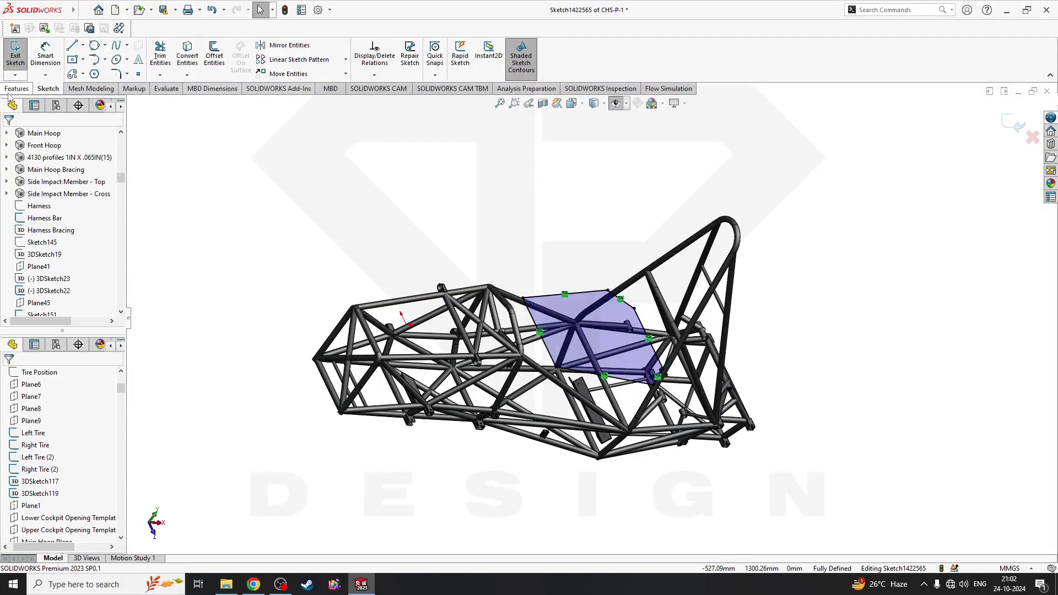
left_click(16, 91)
left_click(25, 61)
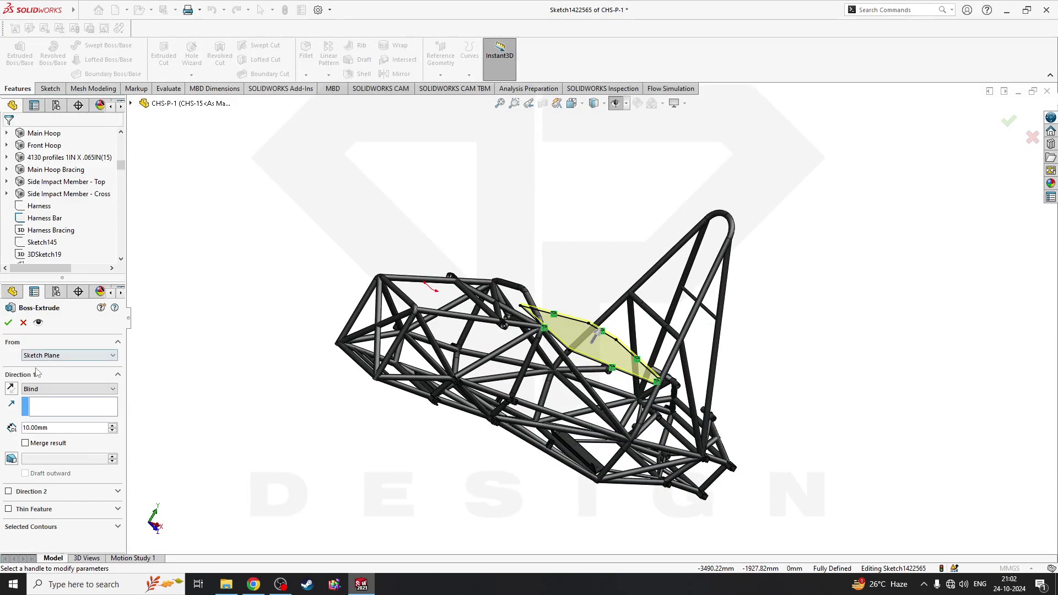
left_click(16, 389)
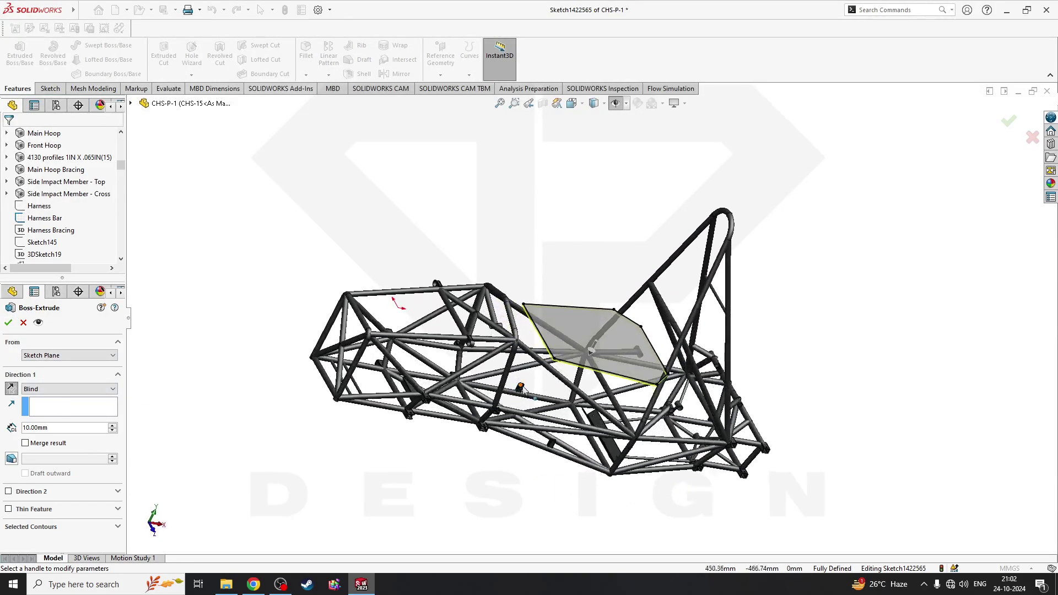
Extrude the cockpit outline Up To Surface, ending at the Lower Cockpit Opening Template plane, as a separate body without merging
left_click(69, 390)
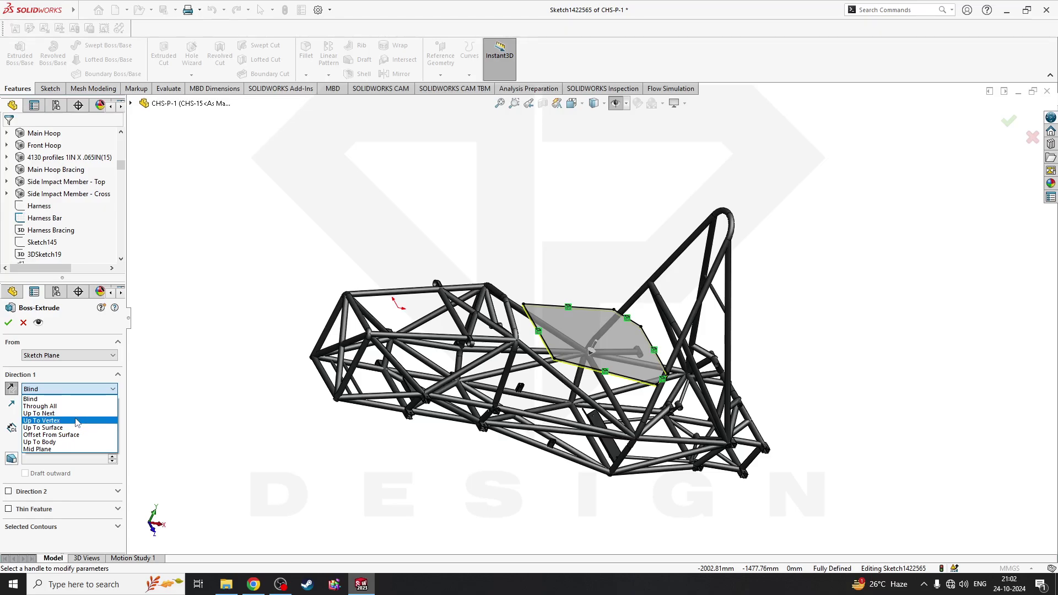
left_click(76, 429)
middle_click_drag(576, 307, 585, 336)
scroll(62, 203, "down", 4)
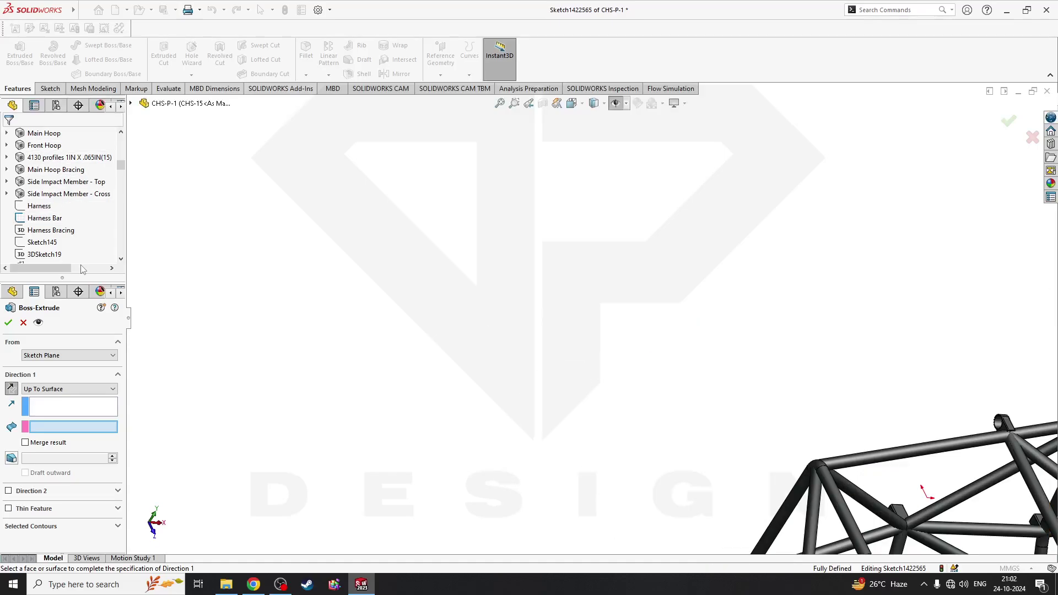
left_click_drag(83, 275, 82, 384)
left_click(131, 104)
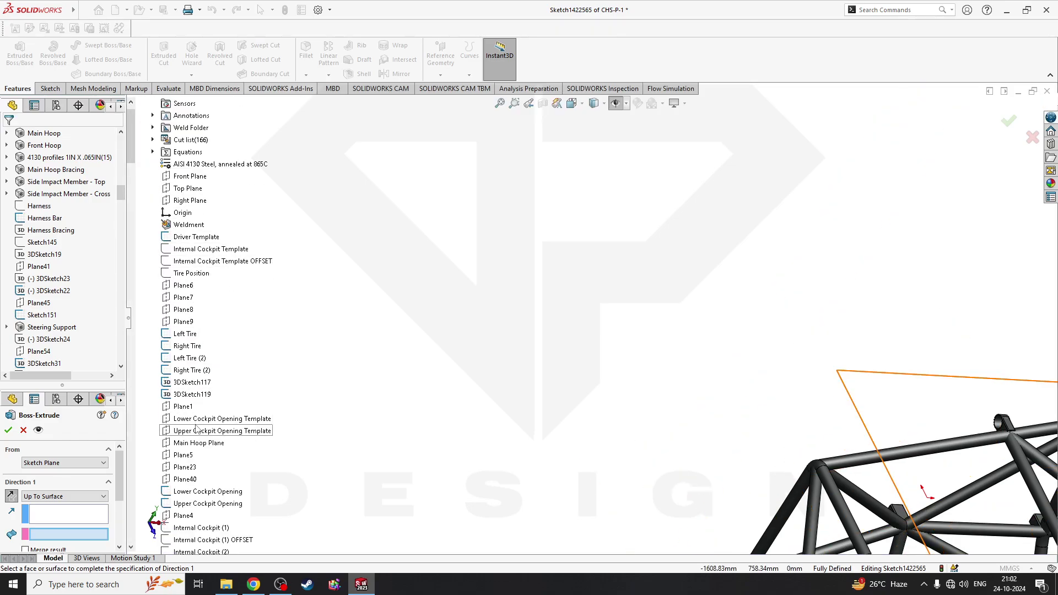
left_click(199, 424)
scroll(664, 394, "up", 10)
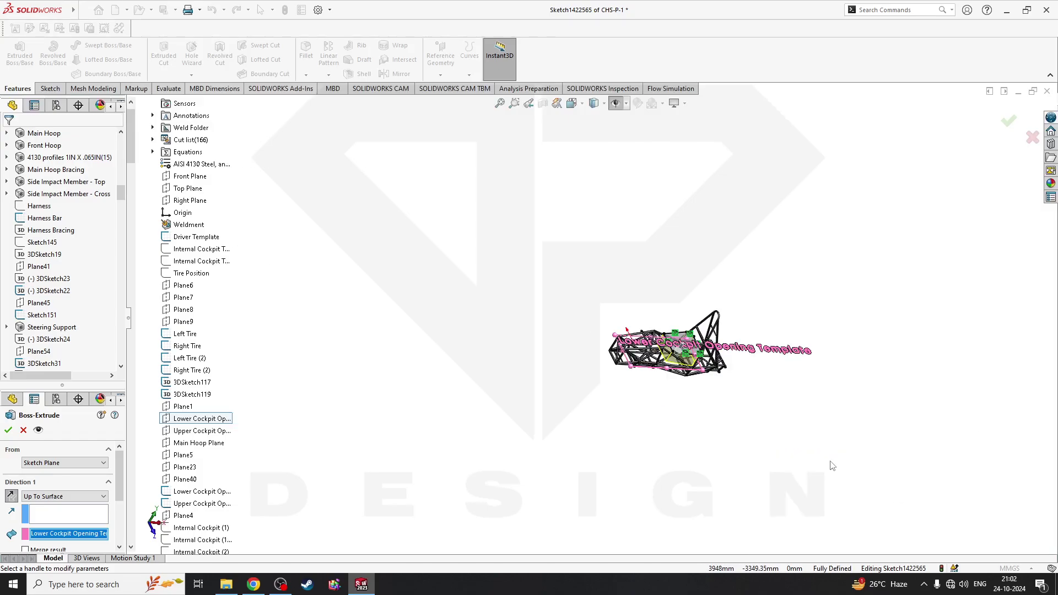
scroll(725, 345, "down", 4)
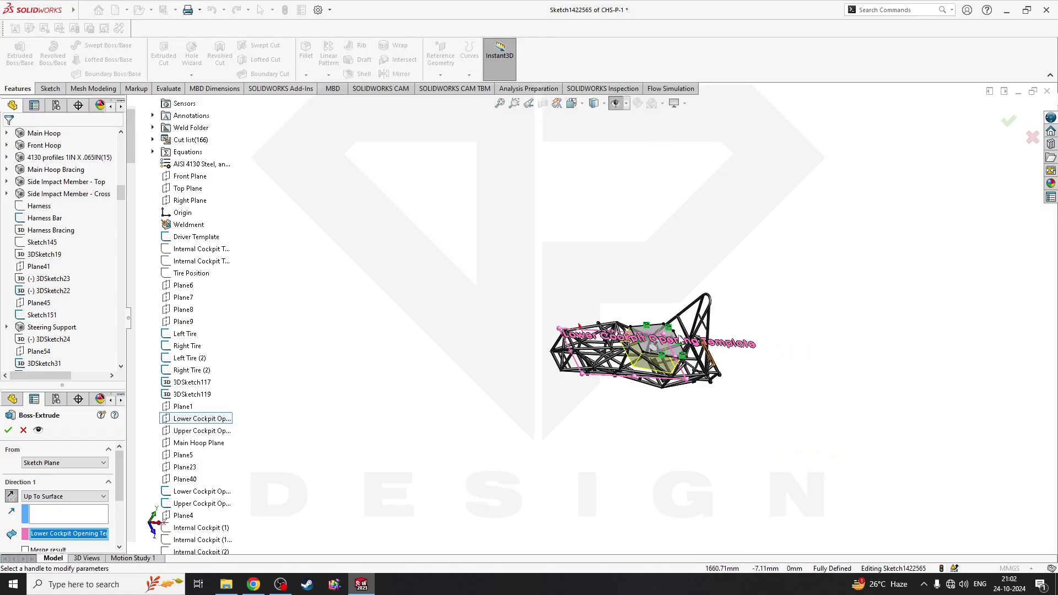
left_click(7, 430)
Examine the extruded template block from above and from the side for clearance to the surrounding cockpit tubes
scroll(677, 326, "down", 3)
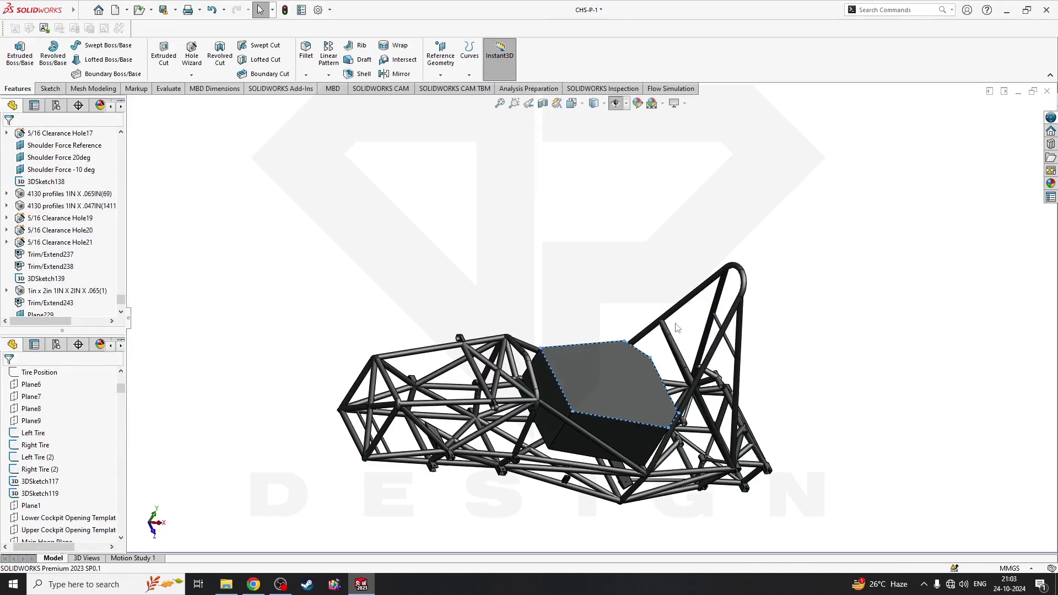
middle_click_drag(699, 422, 556, 382)
left_click(881, 465)
scroll(573, 394, "down", 2)
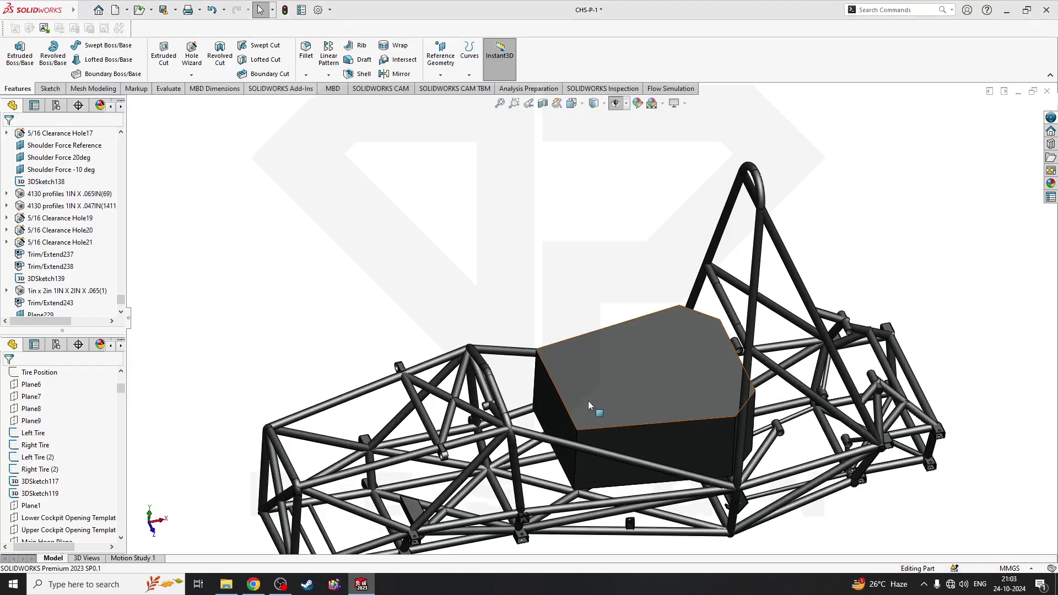
left_click(604, 338)
middle_click_drag(604, 337, 694, 507)
left_click(693, 507)
scroll(515, 455, "down", 3)
middle_click_drag(515, 441, 551, 471)
scroll(563, 393, "down", 2)
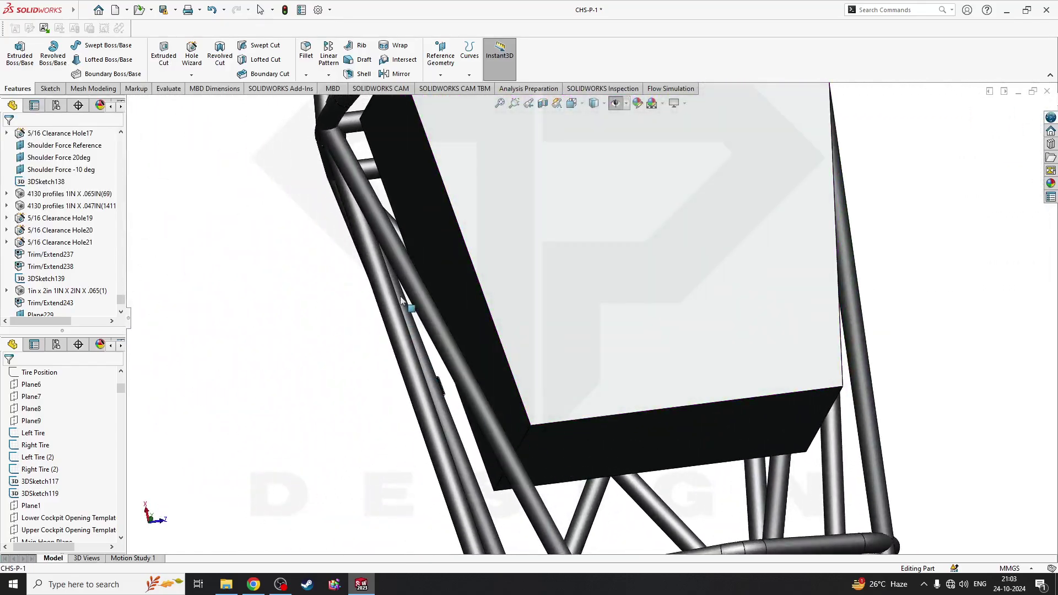
middle_click_drag(422, 258, 487, 261)
scroll(546, 425, "up", 3)
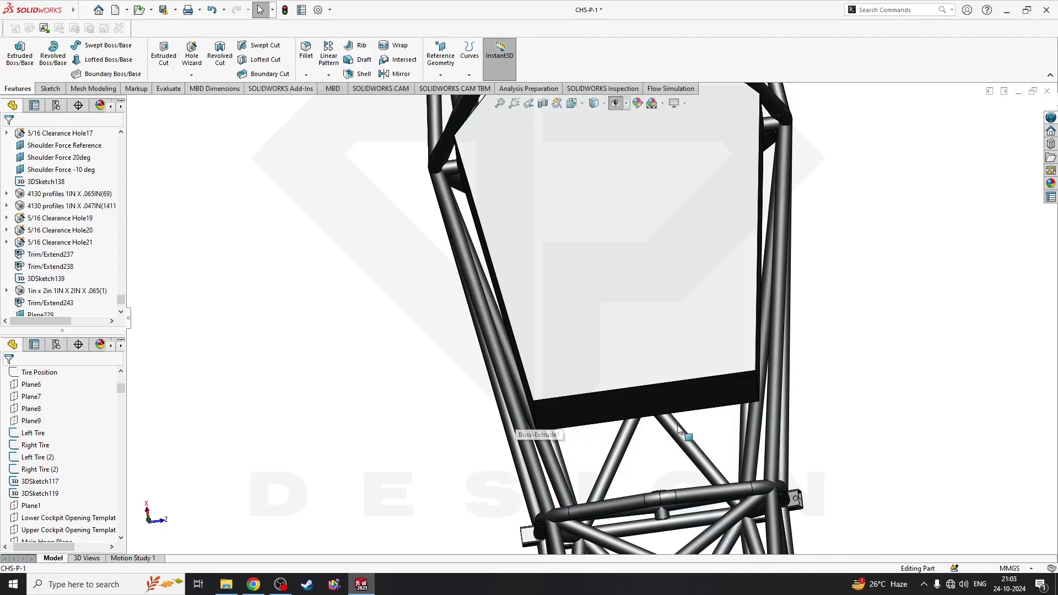
middle_click_drag(685, 432, 678, 355)
middle_click_drag(592, 102, 557, 375)
left_click(557, 354)
scroll(585, 361, "up", 2)
middle_click_drag(524, 279, 524, 233)
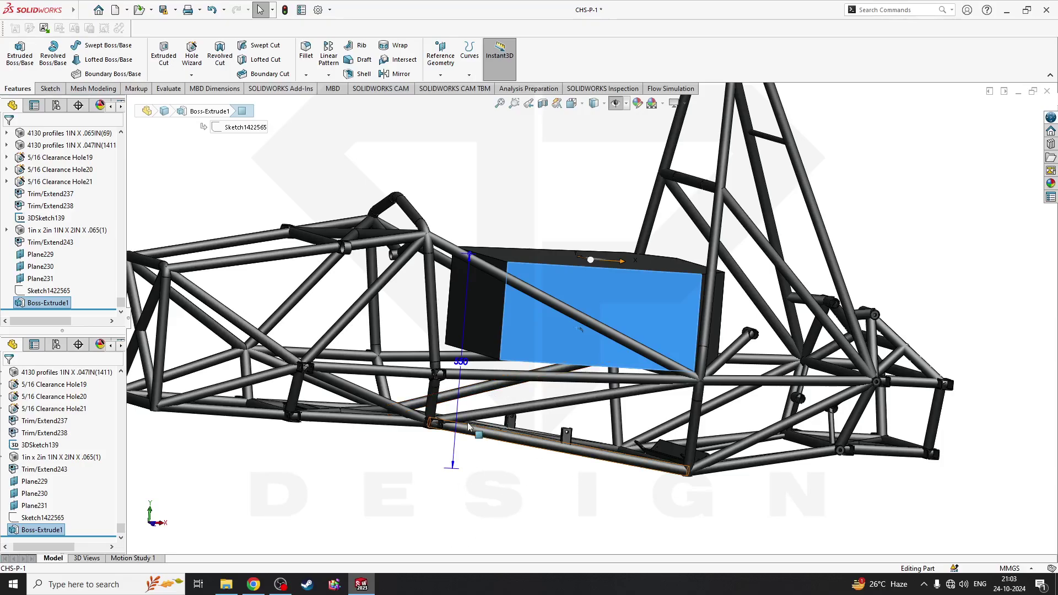
middle_click_drag(468, 426, 492, 376)
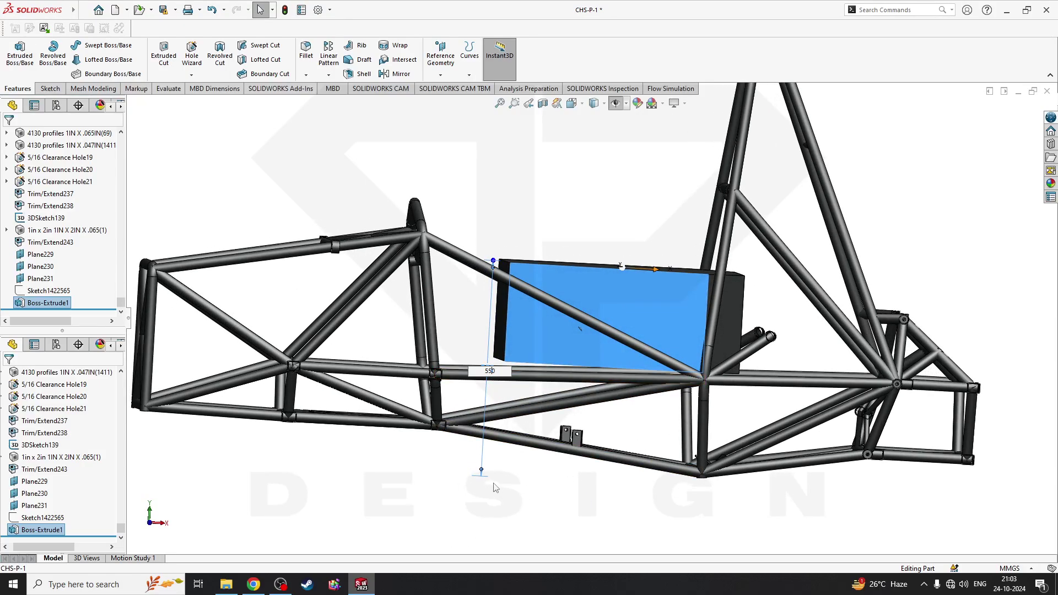
left_click(495, 487)
Switch to the front view and examine how low the template block reaches relative to the side impact tubes
key("space")
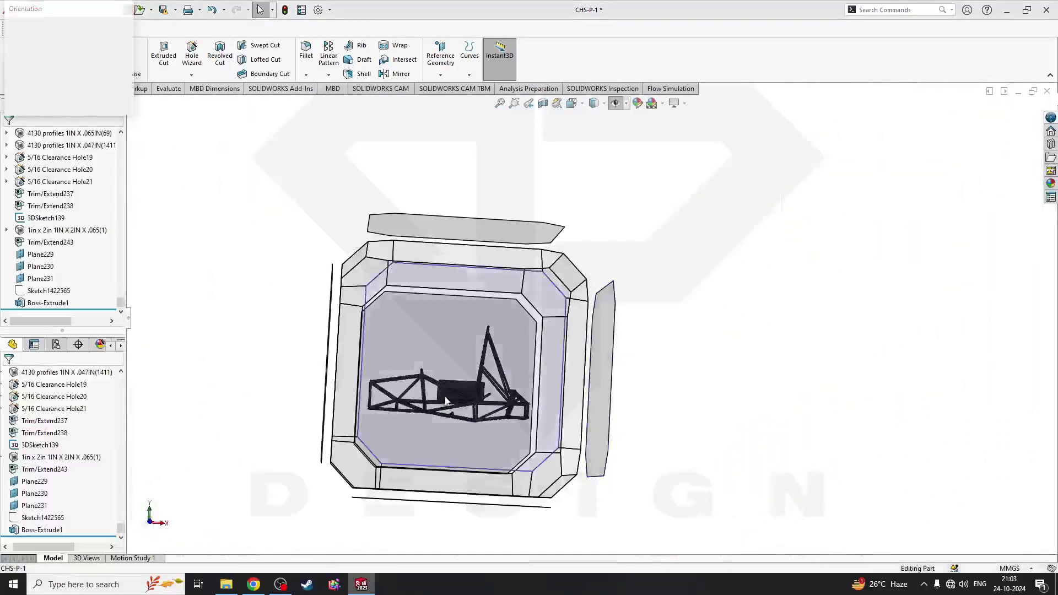
left_click(446, 401)
left_click(627, 361)
scroll(578, 464, "down", 3)
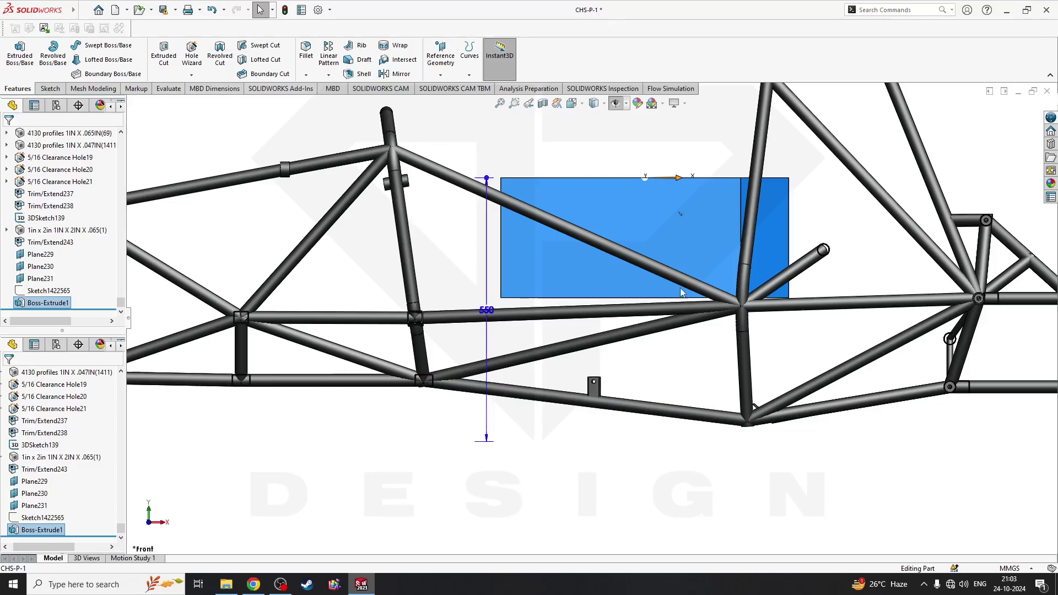
scroll(590, 320, "up", 1)
left_click(541, 303)
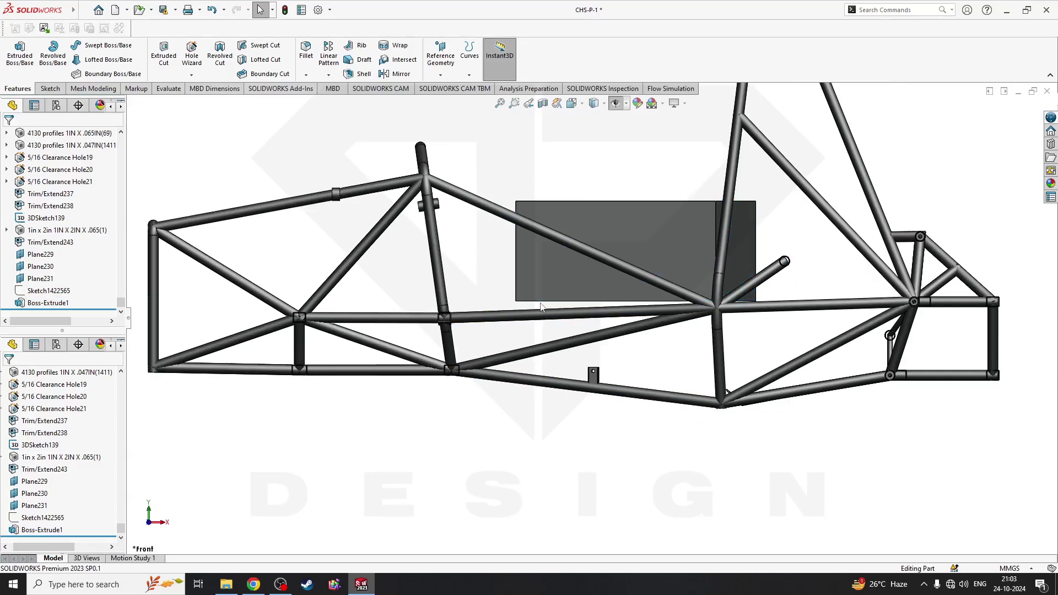
left_click(616, 436)
scroll(48, 241, "down", 3)
scroll(49, 240, "up", 4)
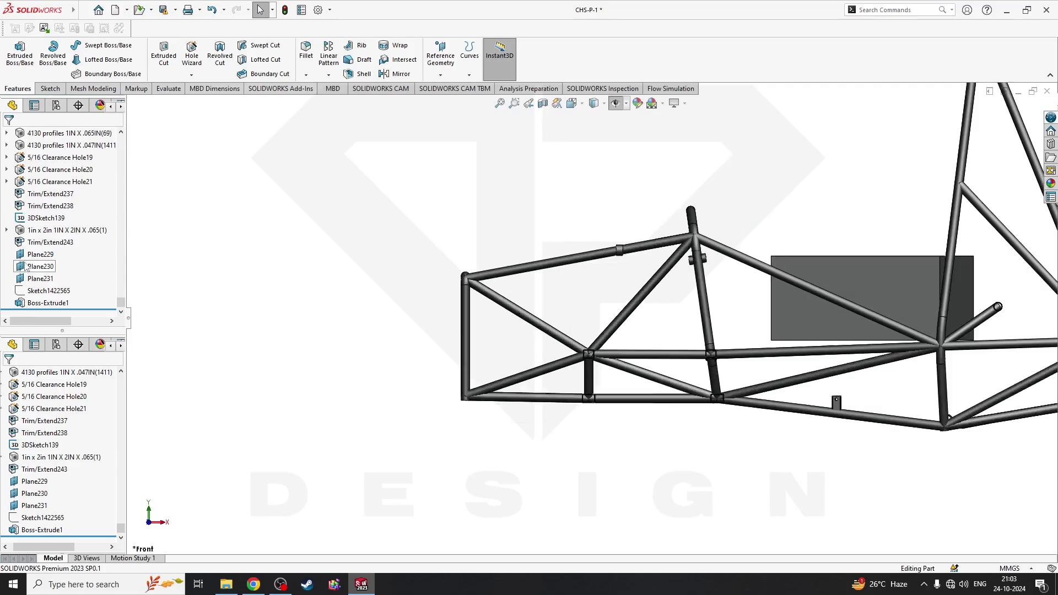
Find the Internal Cockpit Template sketch among the chassis features and highlight it
scroll(50, 232, "up", 5)
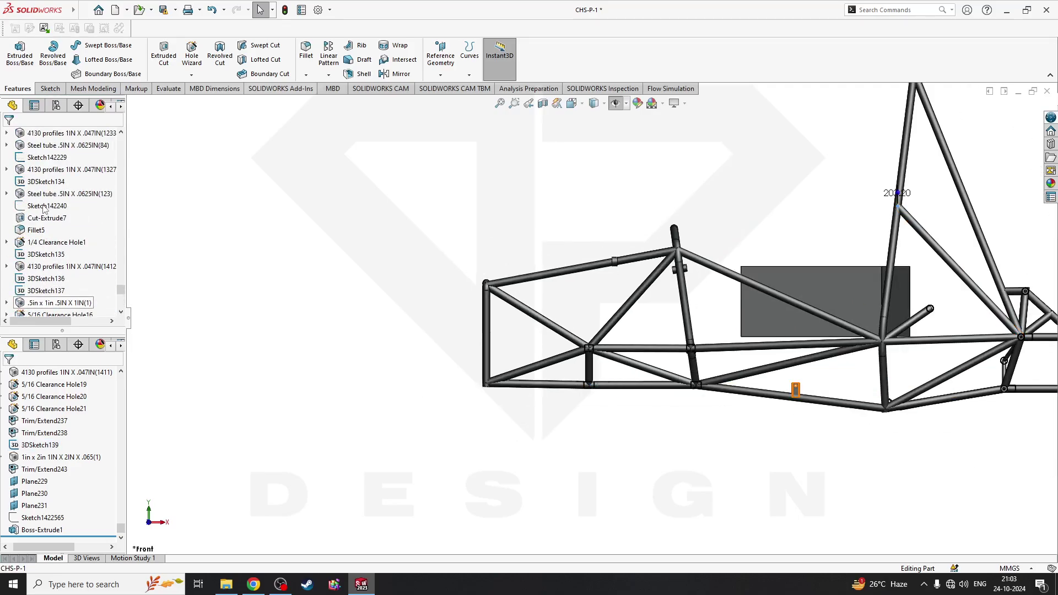
scroll(44, 208, "up", 10)
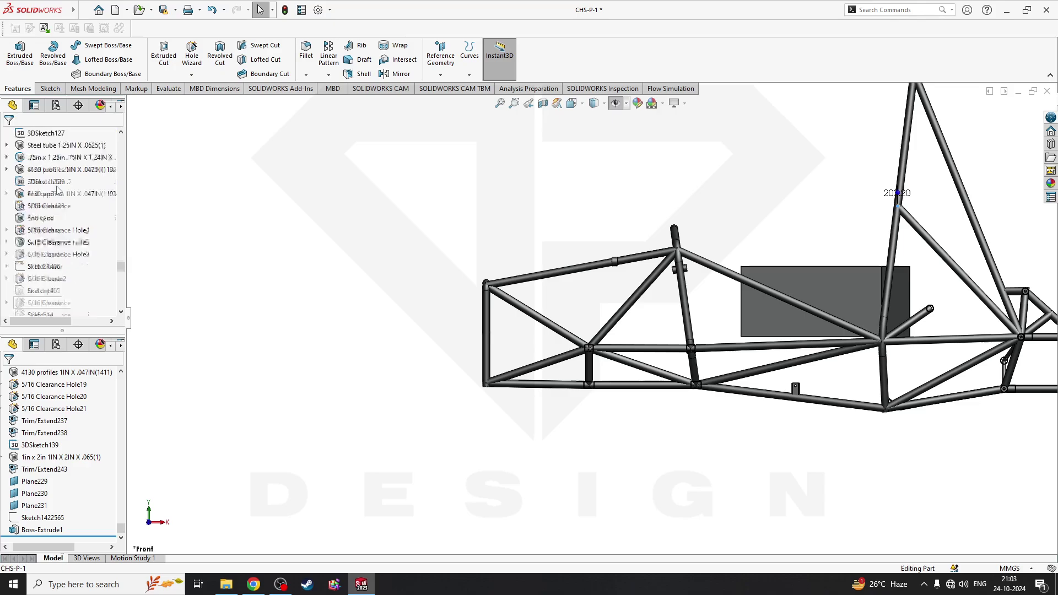
scroll(58, 189, "up", 8)
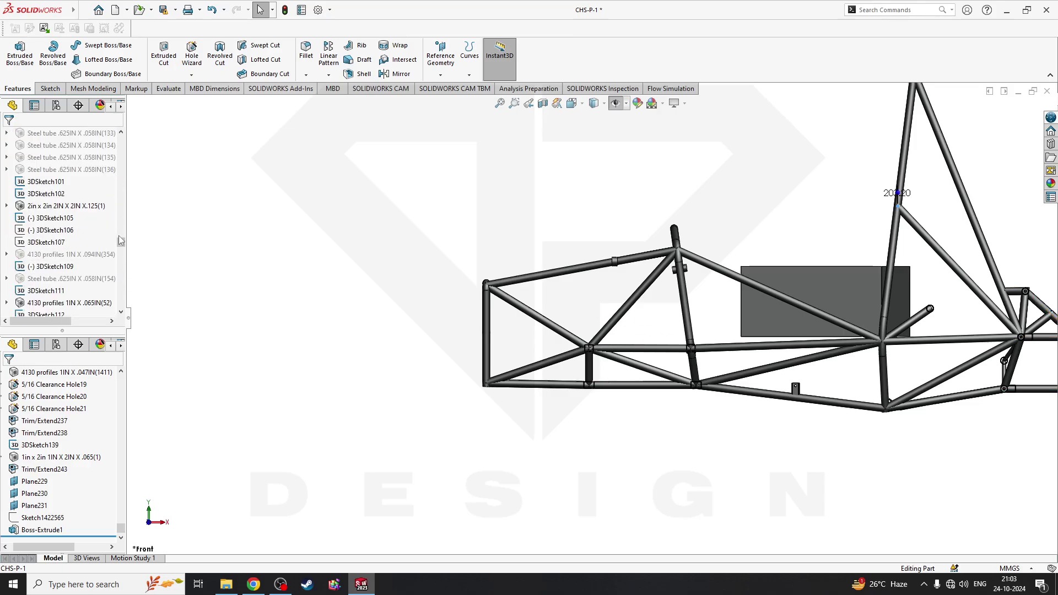
scroll(61, 242, "up", 15)
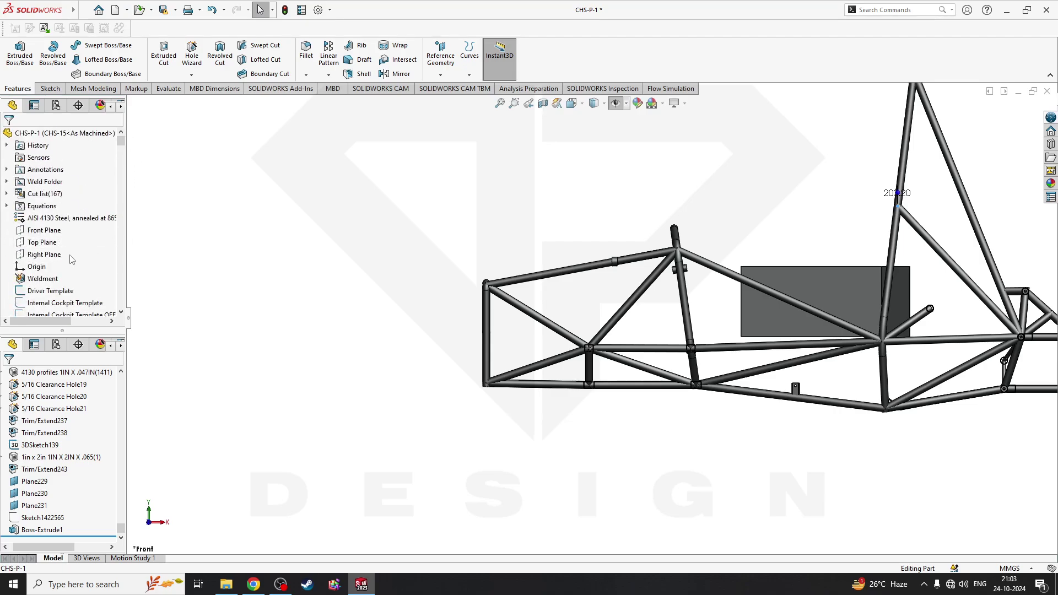
left_click(65, 303)
Highlight the Upper Cockpit Opening Template plane and the Lower Cockpit Opening Template plane to show the limits of the extrusion
scroll(62, 392, "up", 6)
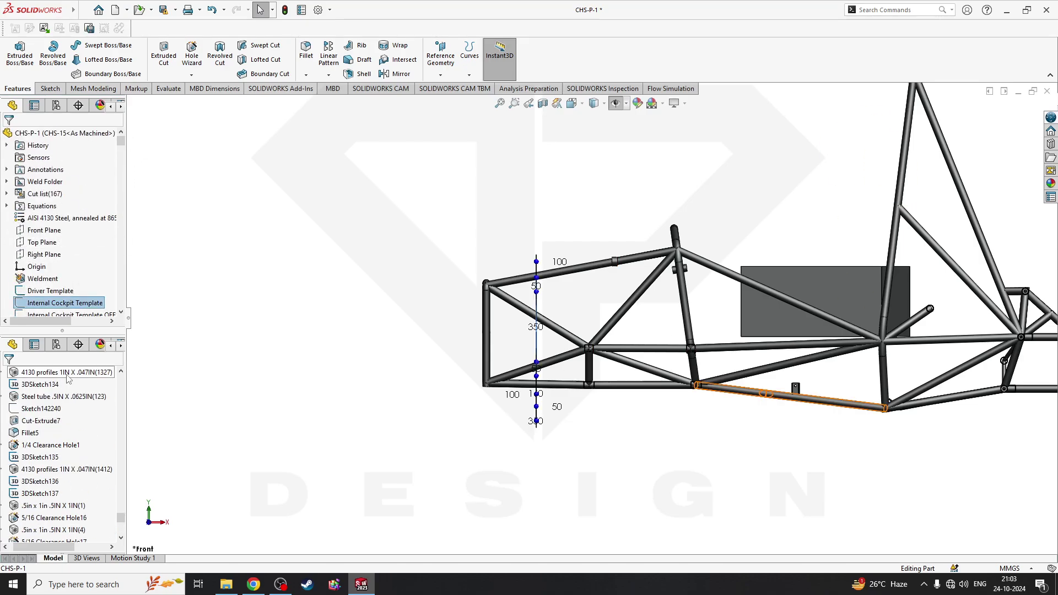
left_click_drag(123, 508, 166, 352)
scroll(56, 457, "down", 5)
scroll(60, 449, "down", 3)
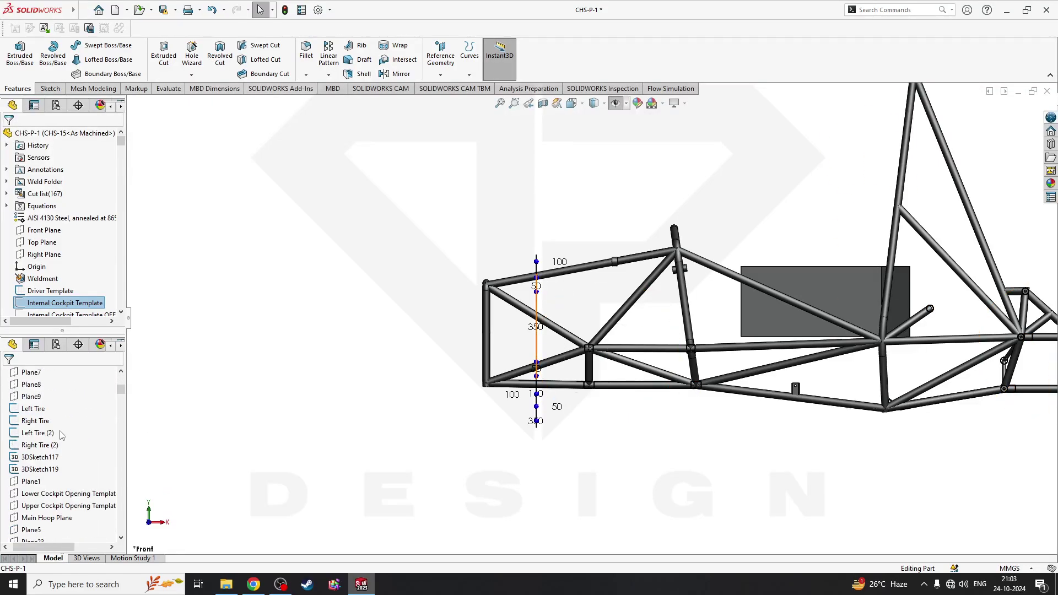
scroll(60, 471, "down", 1)
left_click(57, 482)
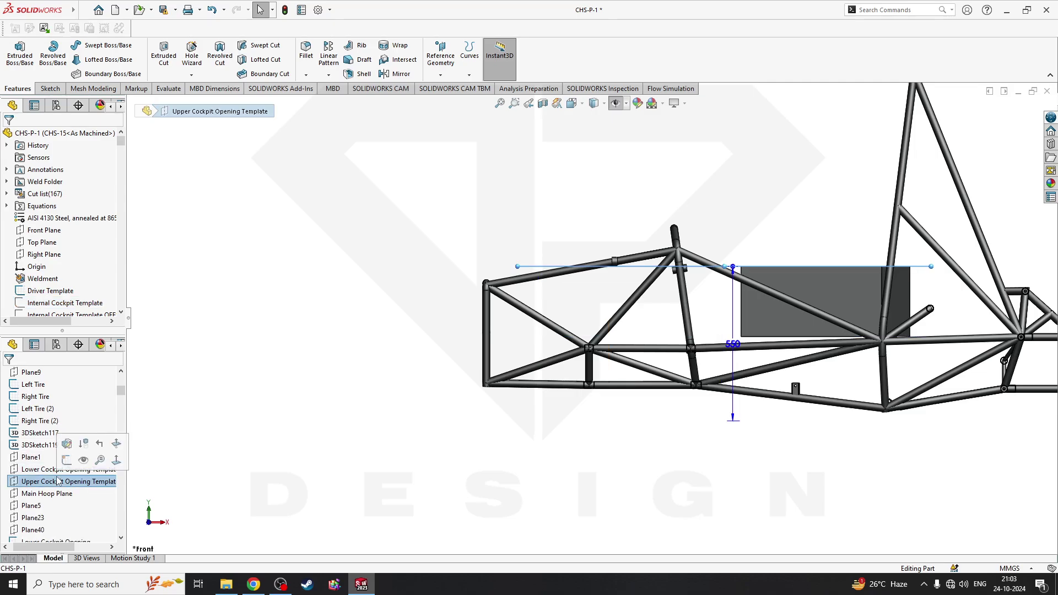
left_click(53, 470)
Inspect the template block and the Lower Cockpit Opening Template plane against the chassis tubes from several angles
middle_click_drag(821, 435, 800, 460)
mouse_move(736, 421)
middle_mouse_down()
mouse_move(758, 413)
mouse_move(753, 427)
middle_mouse_up()
scroll(738, 406, "down", 4)
scroll(737, 405, "down", 1)
scroll(676, 316, "up", 3)
mouse_move(706, 320)
middle_mouse_down()
mouse_move(846, 330)
mouse_move(882, 306)
middle_mouse_up()
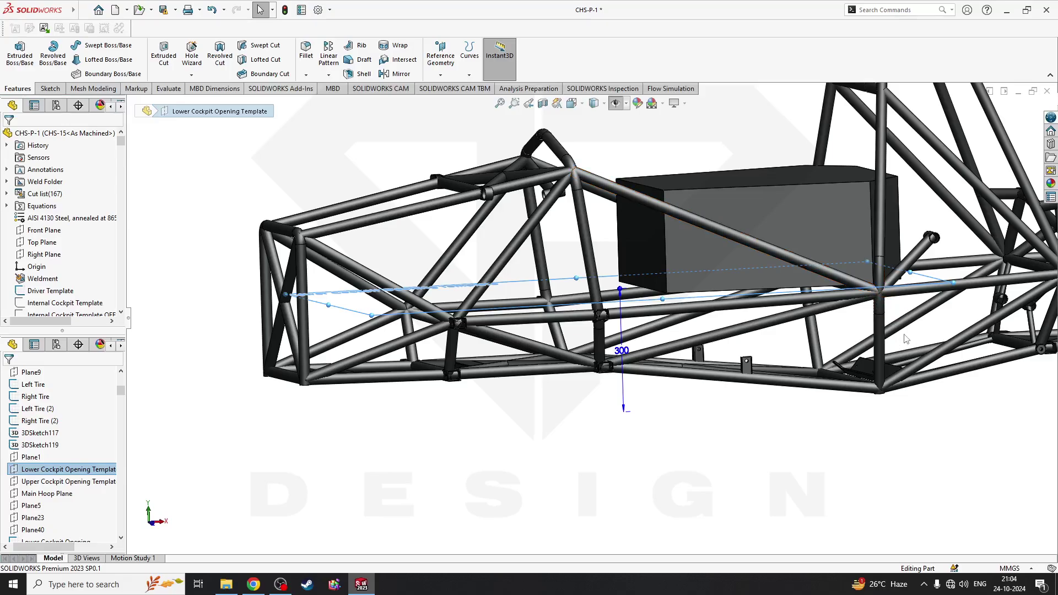
middle_click_drag(819, 321, 767, 348)
scroll(730, 325, "down", 3)
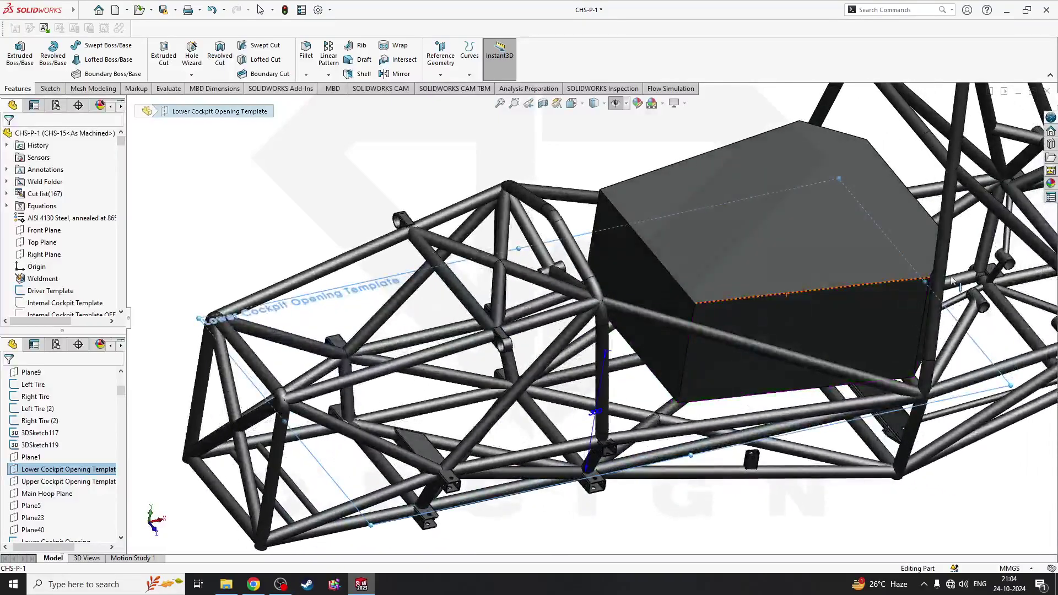
scroll(903, 298, "up", 1)
scroll(696, 304, "down", 8)
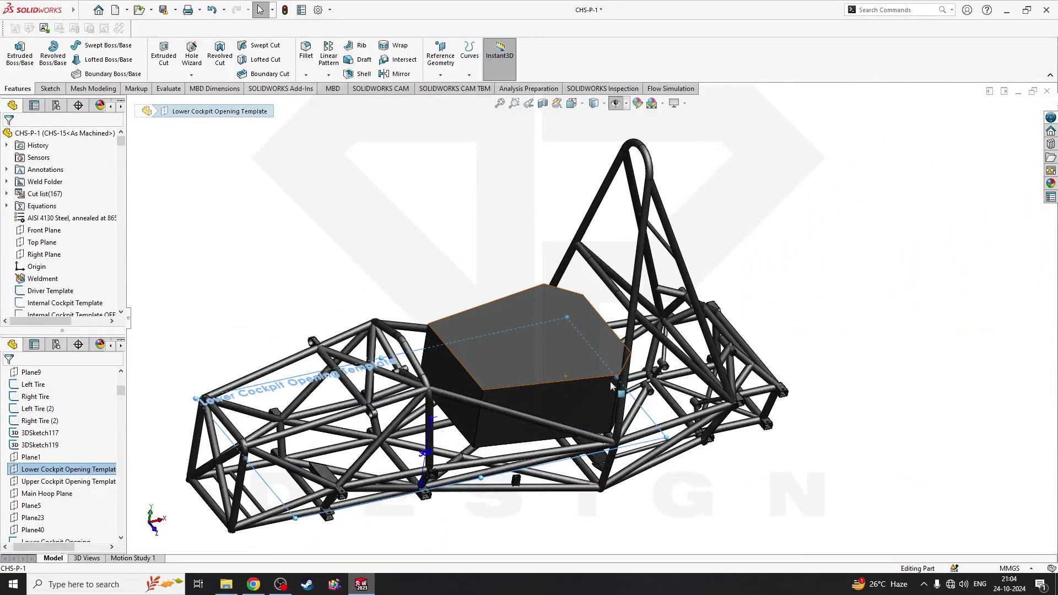
scroll(532, 362, "down", 3)
middle_click_drag(527, 355, 544, 239)
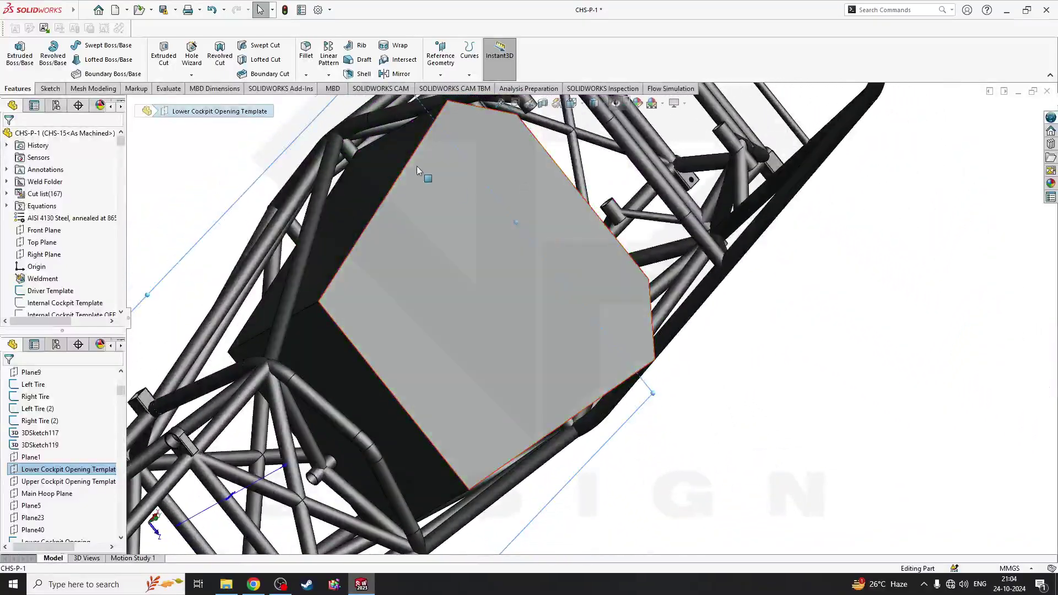
middle_click_drag(417, 166, 167, 375)
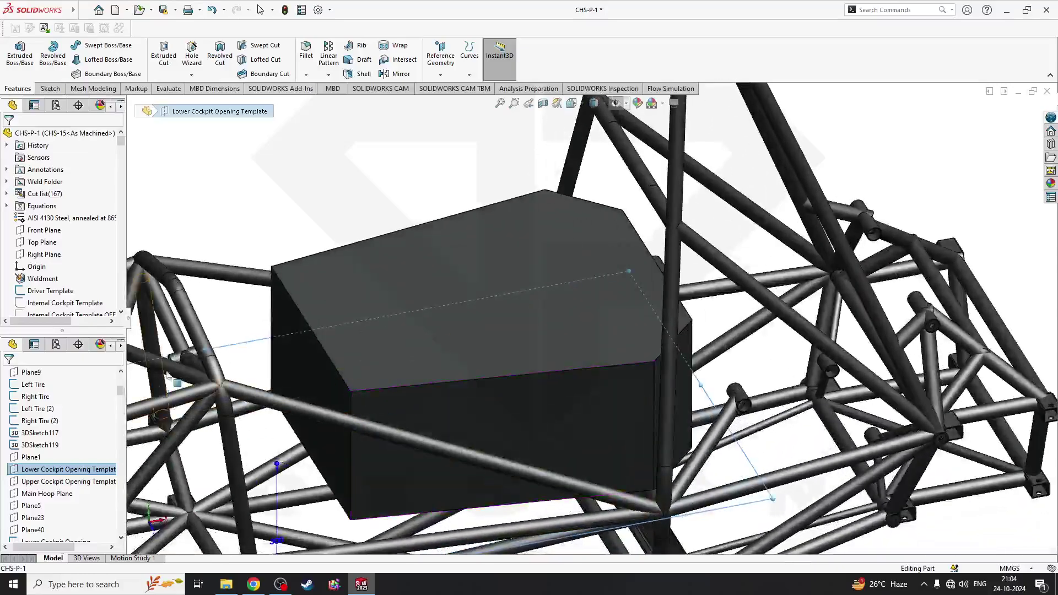
middle_click_drag(230, 371, 481, 440)
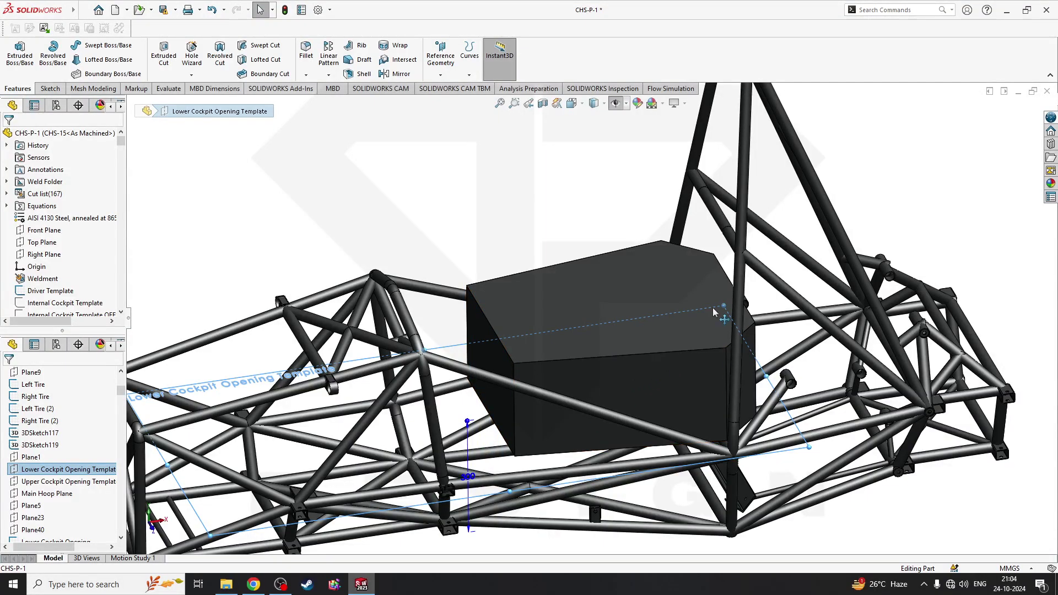
scroll(693, 311, "up", 3)
middle_click_drag(625, 342, 569, 362, "ctrl")
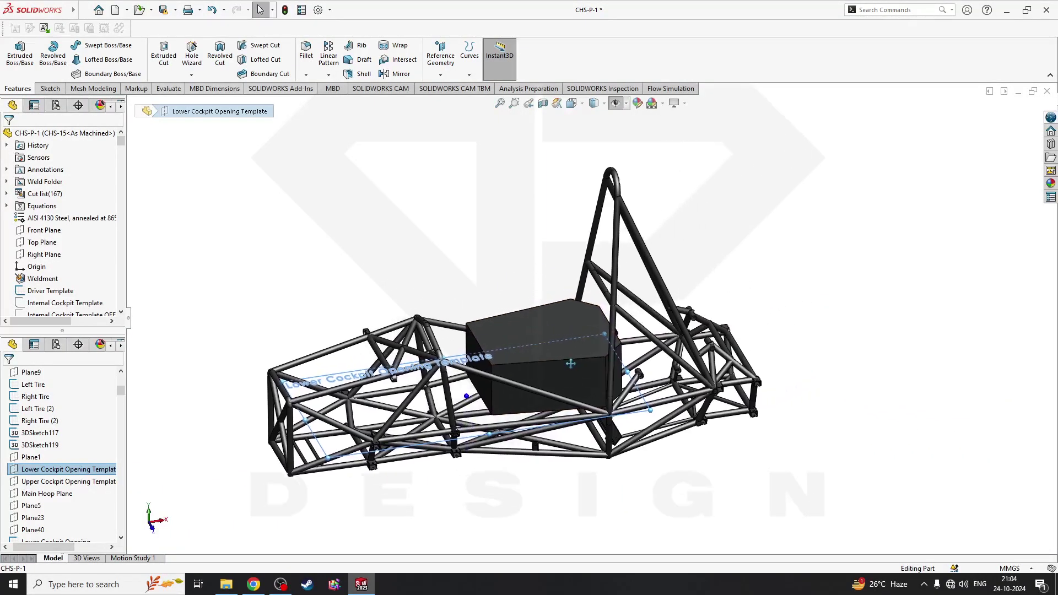
scroll(569, 362, "down", 1)
Switch to the Formula Student Rules 2024 PDF in Chrome, rotate its pages upright and go to section T 4.2, Cockpit Internal Cross Section
left_click(255, 583)
scroll(495, 262, "up", 2)
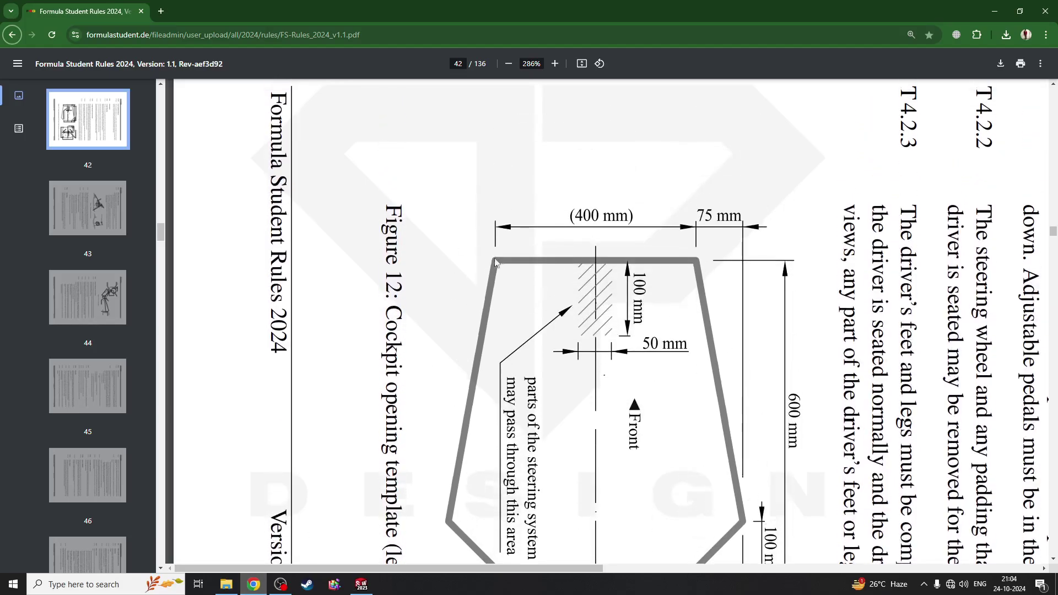
scroll(743, 315, "down", 2, "ctrl")
left_click(600, 63)
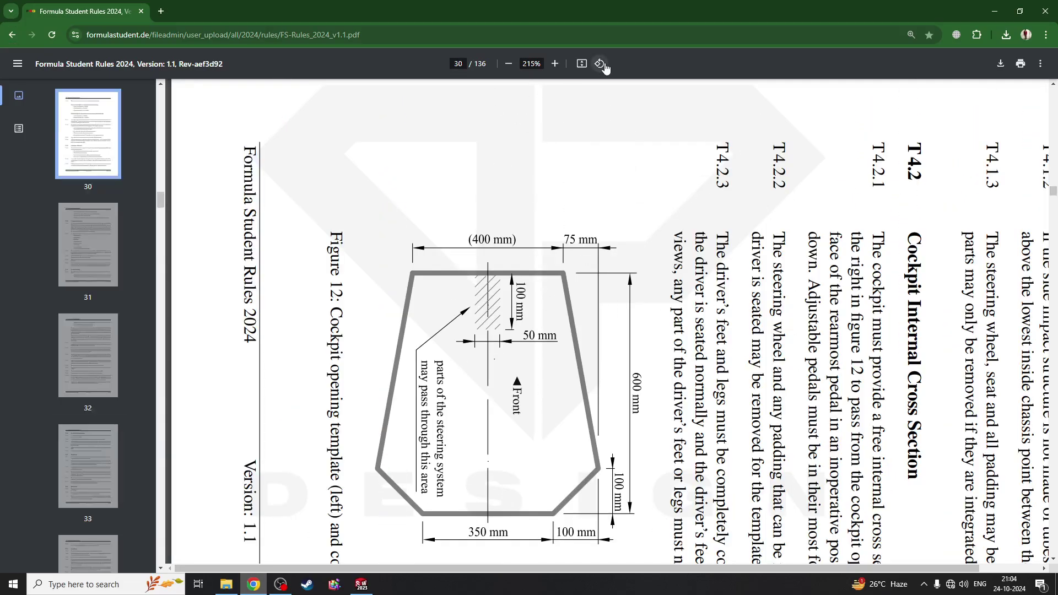
scroll(585, 302, "down", 6)
scroll(585, 303, "down", 3)
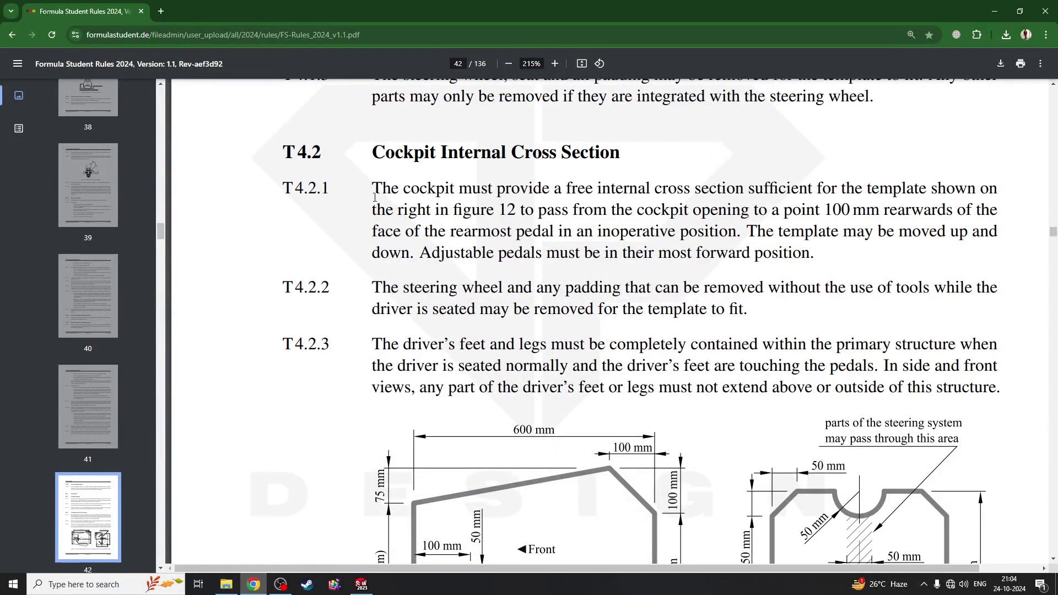
Highlight the opening text of rule T 4.2.1 and examine both cockpit templates in Figure 12
left_click_drag(375, 197, 473, 232)
scroll(474, 235, "down", 2)
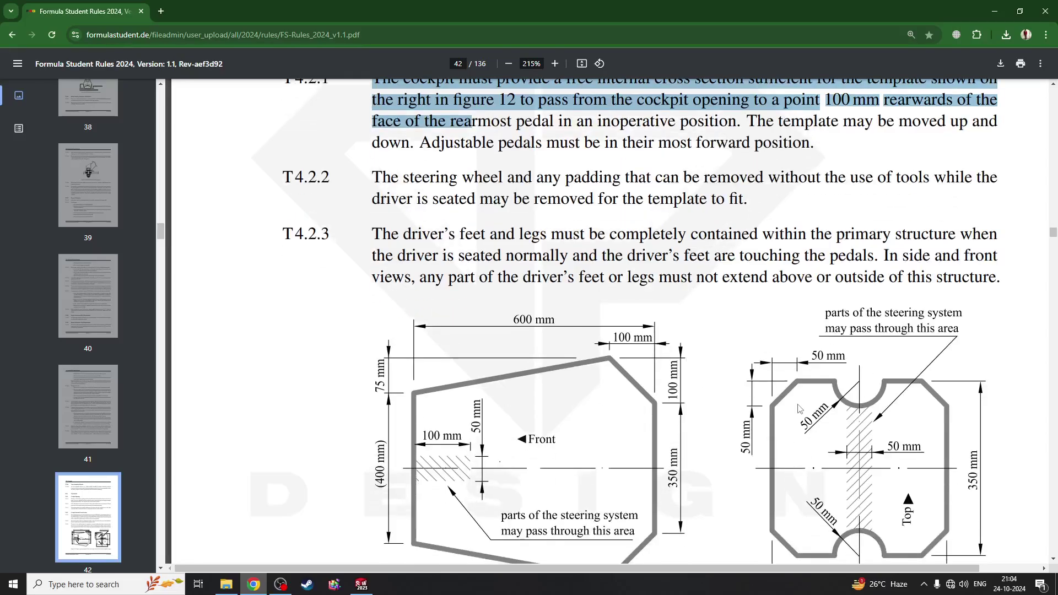
left_click(721, 464)
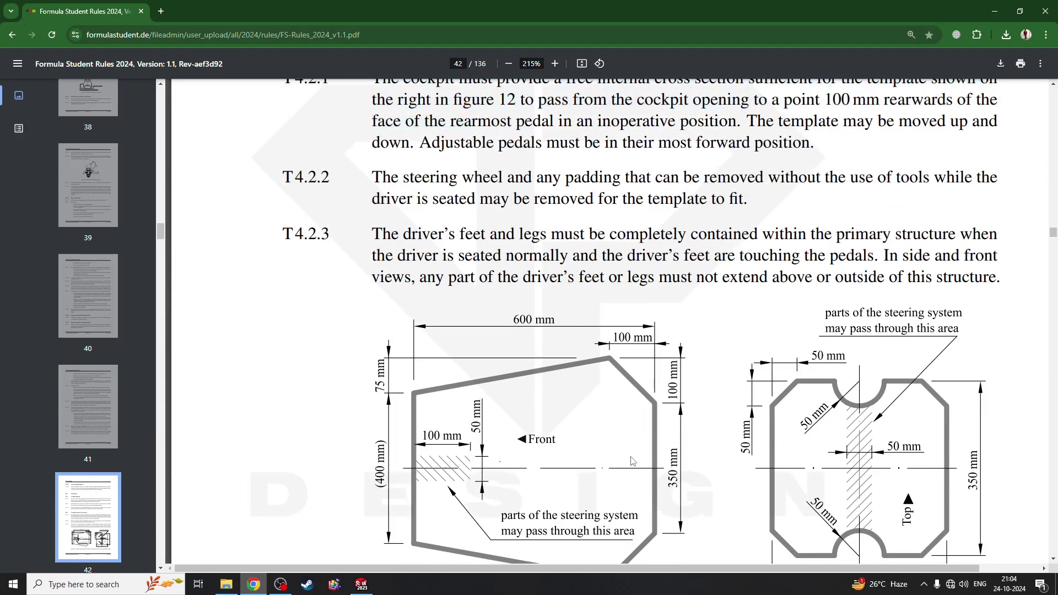
scroll(598, 410, "down", 1)
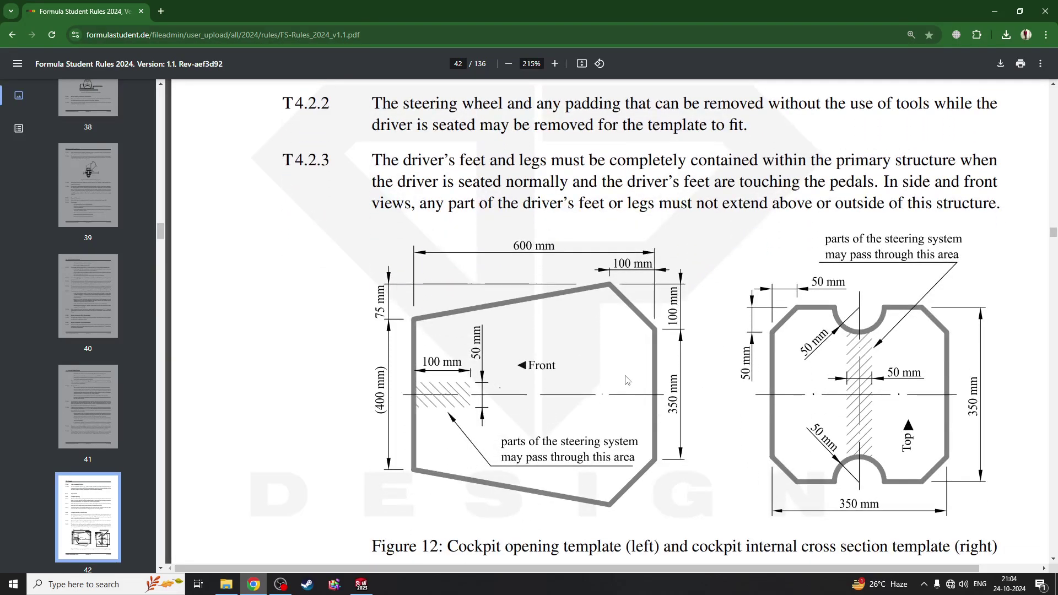
Switch back to SOLIDWORKS, highlight the upper side tube crossing the template block, and inspect its clearance from several angles before clearing the selection
key("alt+Tab")
scroll(528, 370, "down", 5)
left_click(531, 407)
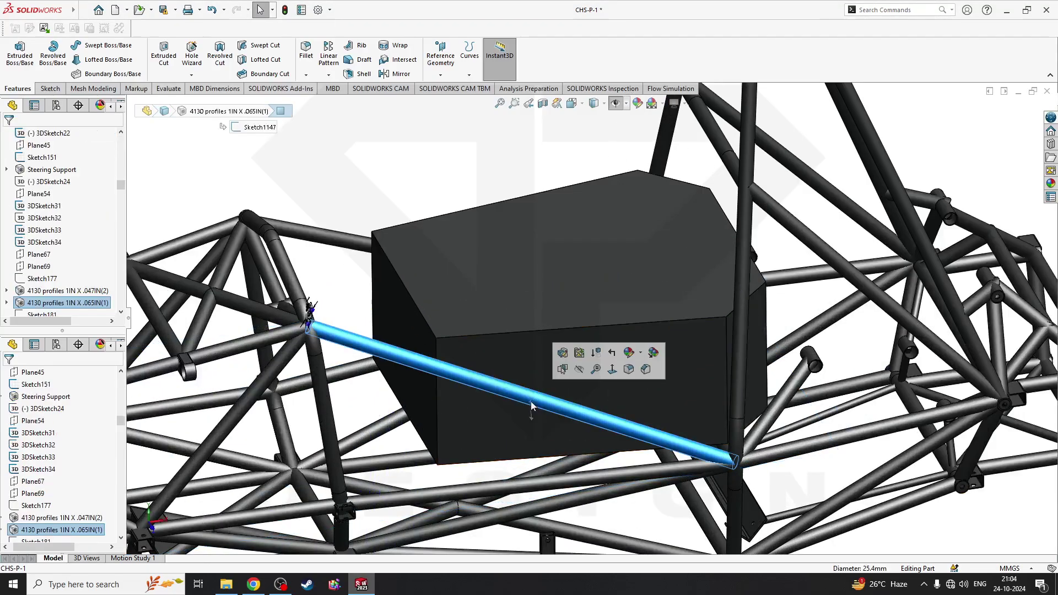
middle_click_drag(504, 352, 491, 392)
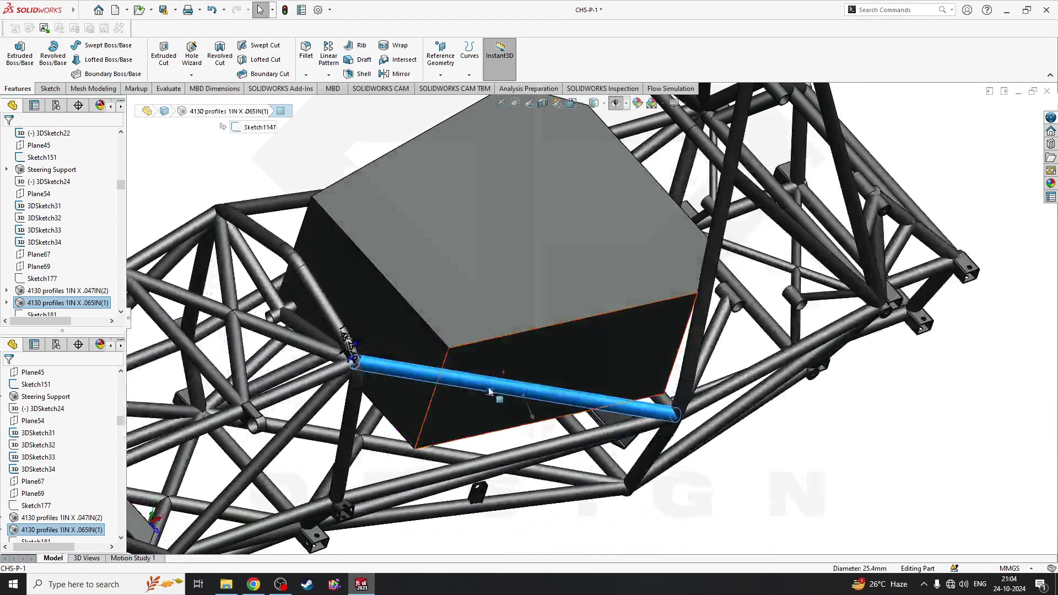
scroll(492, 391, "down", 3)
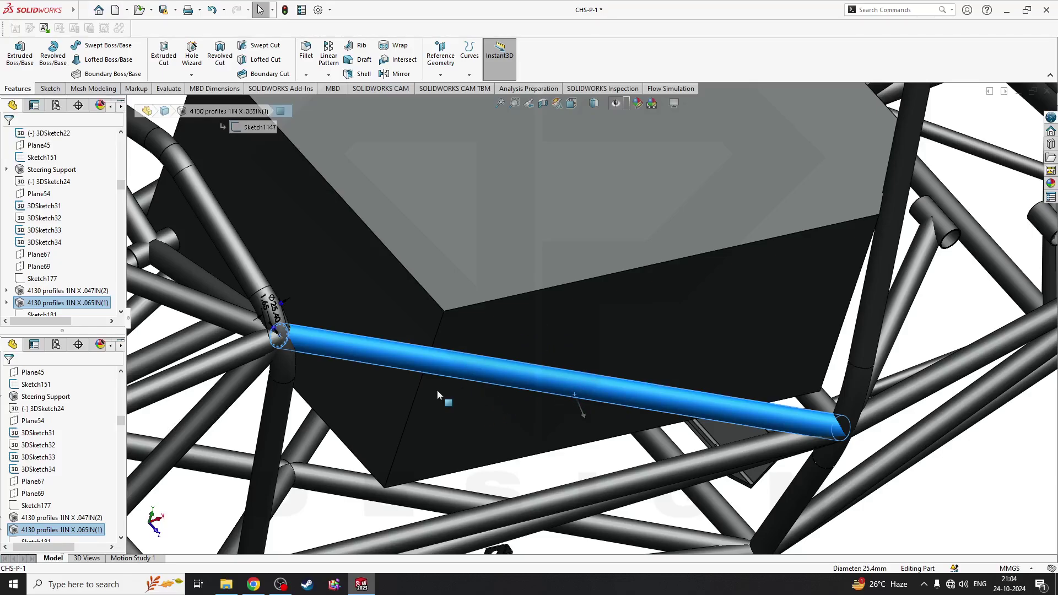
middle_click_drag(537, 376, 478, 305)
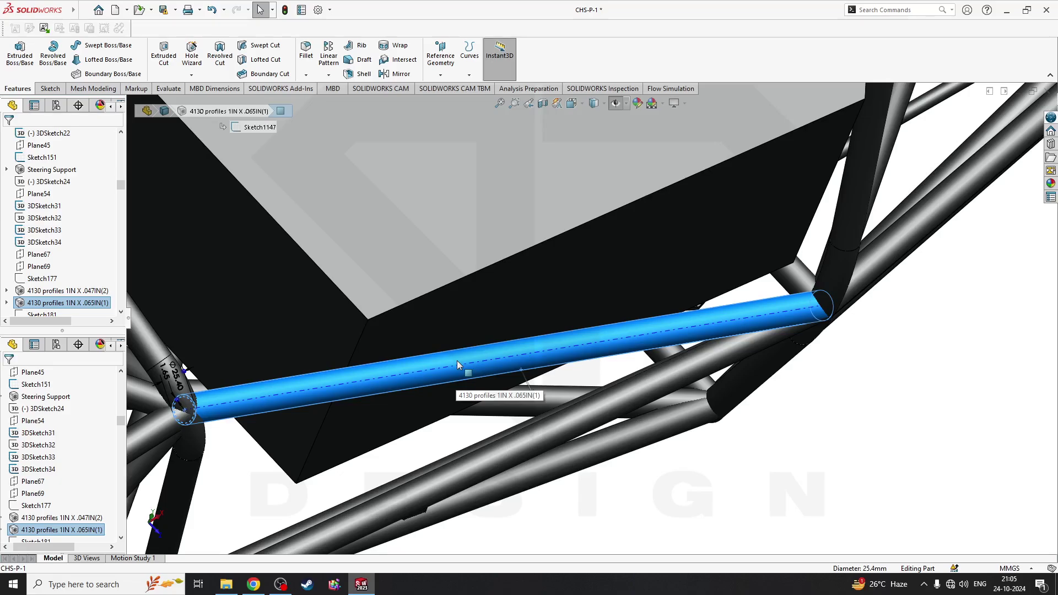
scroll(468, 308, "up", 5)
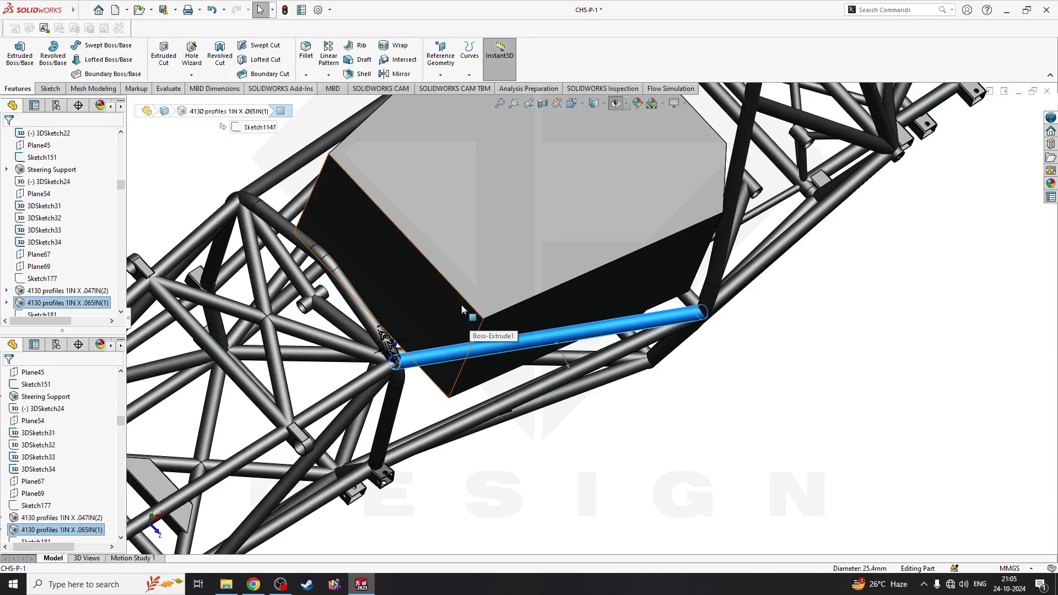
middle_click_drag(496, 331, 583, 495, "ctrl")
scroll(557, 433, "up", 5)
scroll(548, 438, "down", 2)
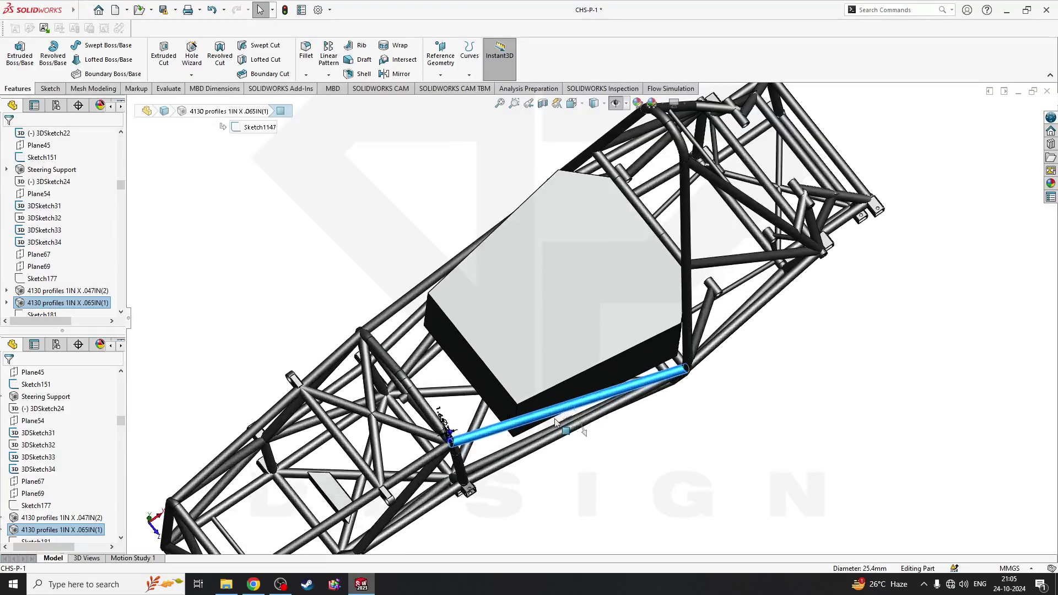
middle_click_drag(557, 433, 570, 387)
left_click(677, 448)
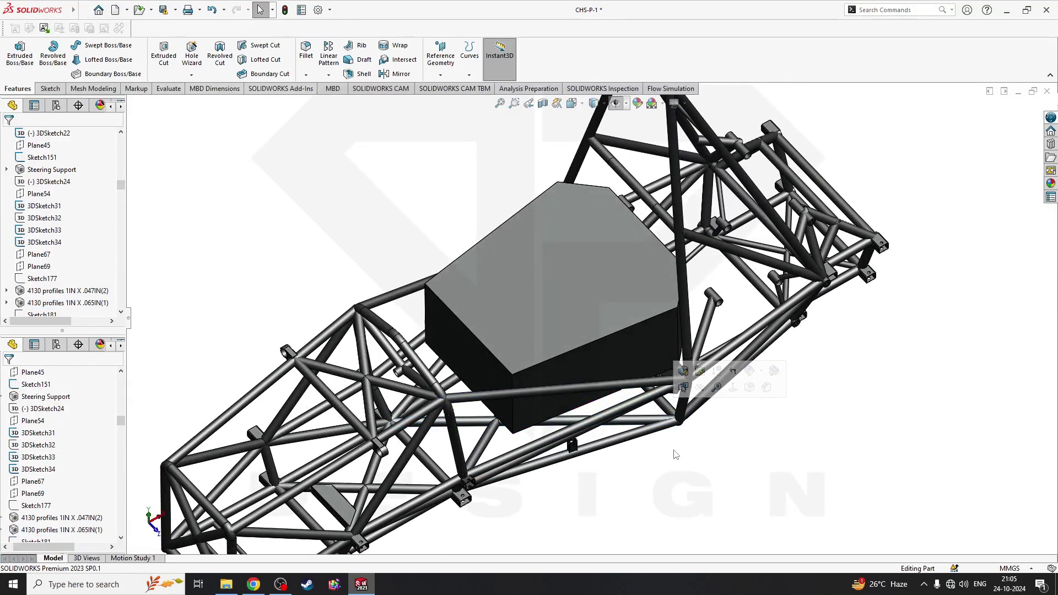
Highlight the template block's side face behind the upper side tube and examine how the two sit relative to each other
scroll(610, 343, "down", 4)
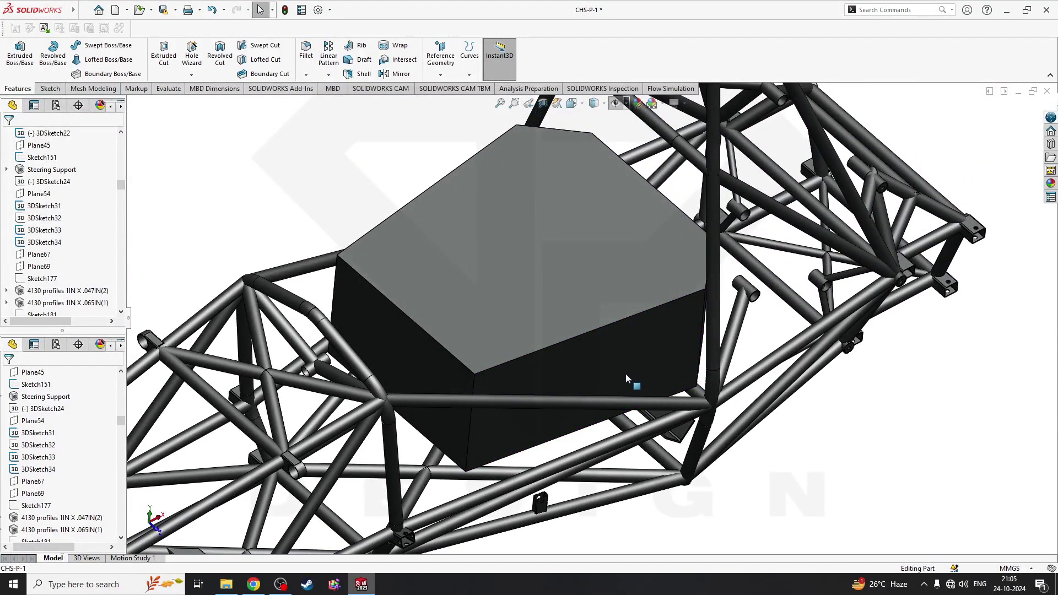
left_click(609, 353)
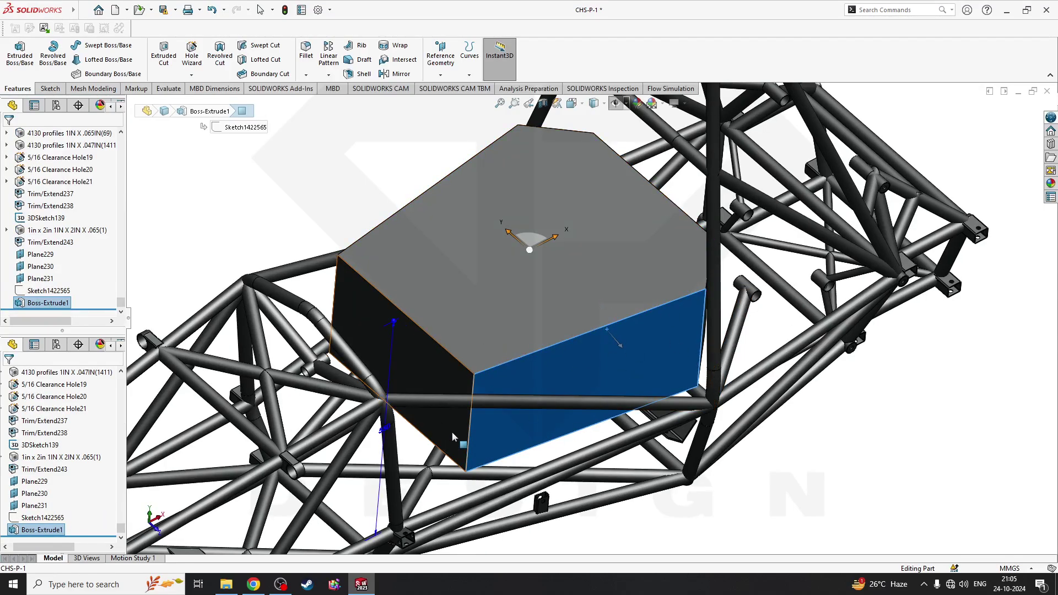
middle_click_drag(574, 484, 586, 307)
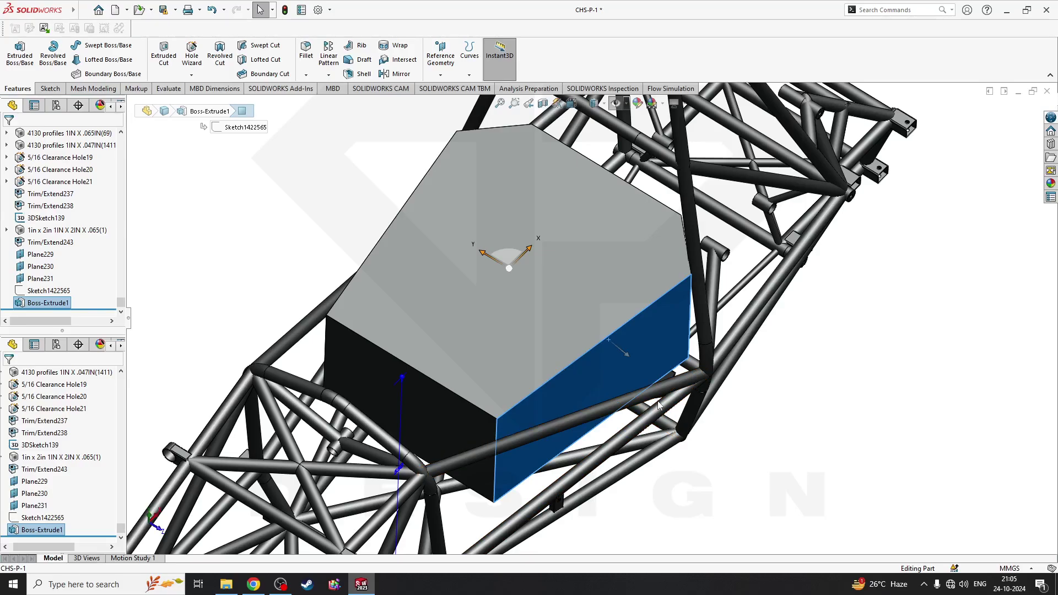
middle_click_drag(659, 405, 668, 397)
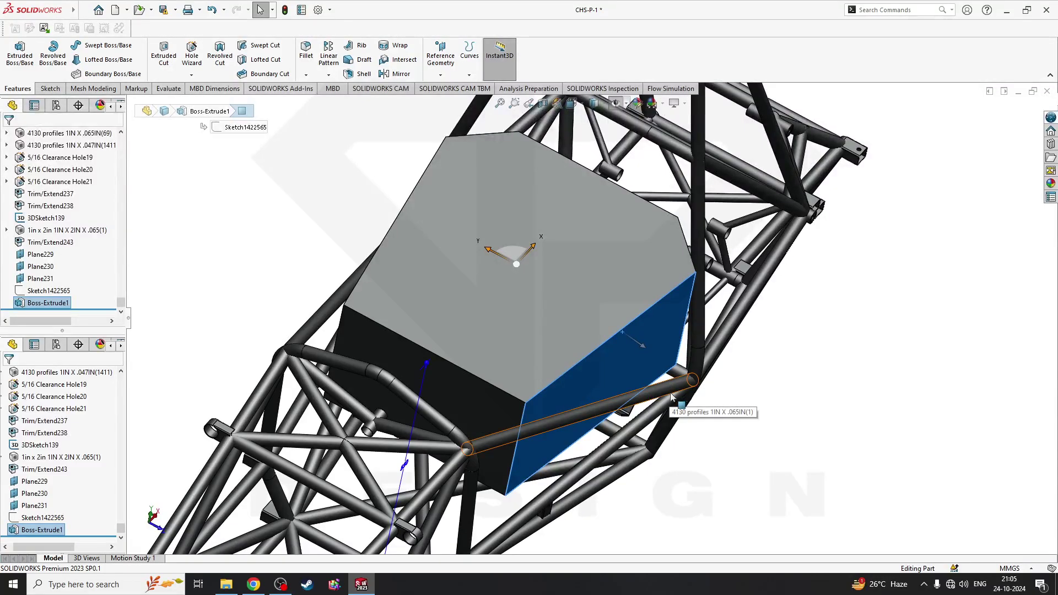